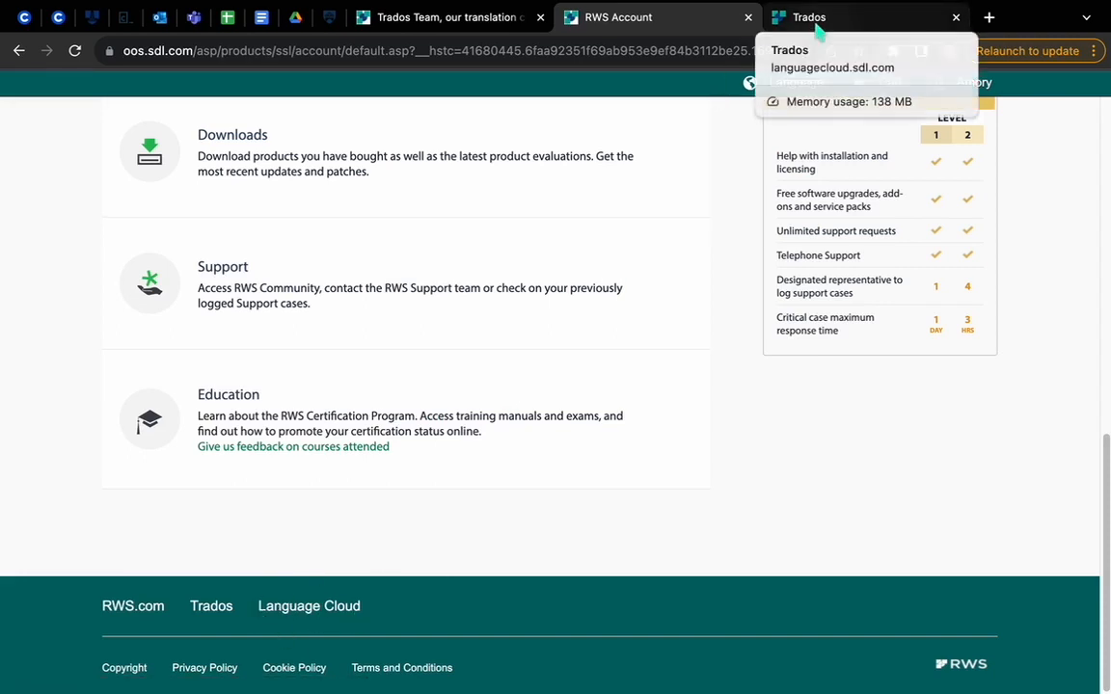
Step: Switch to the Trados dashboard and examine its charts, the project list with progress and due dates, and the task overview
left_click(810, 21)
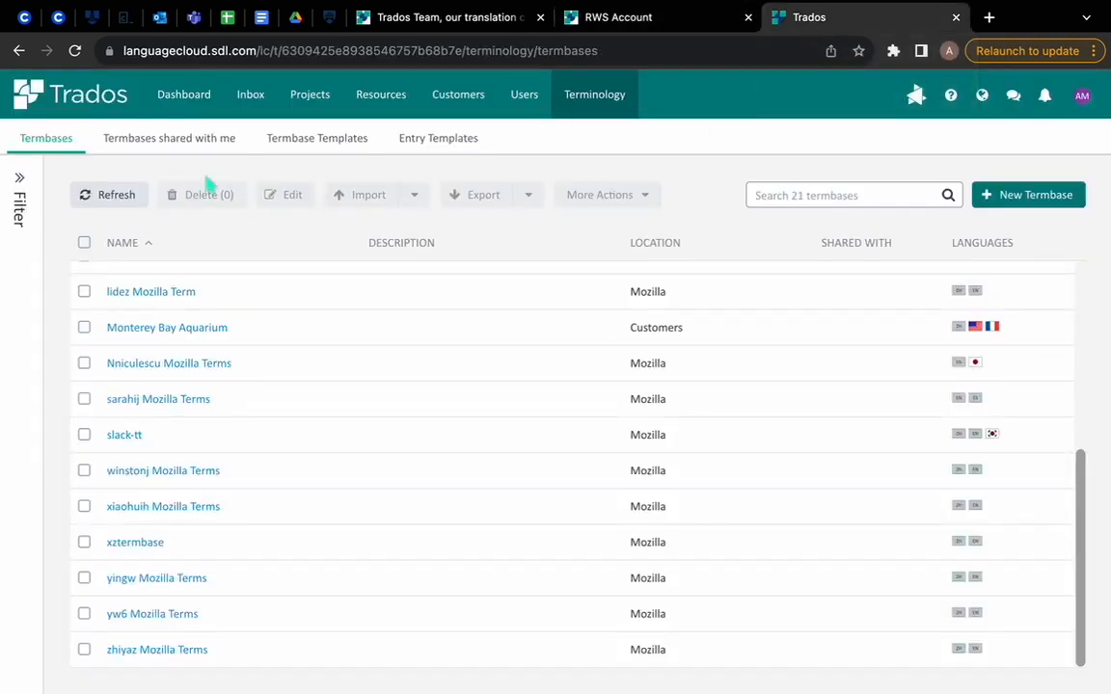
left_click(186, 102)
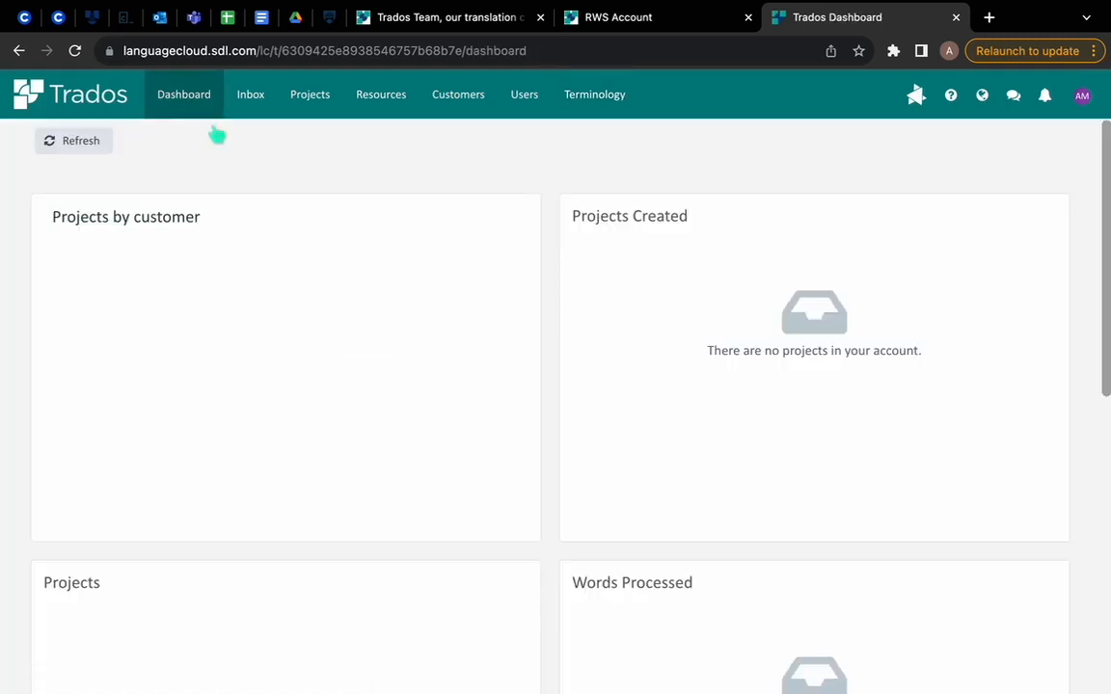
scroll(251, 372, "down", 4)
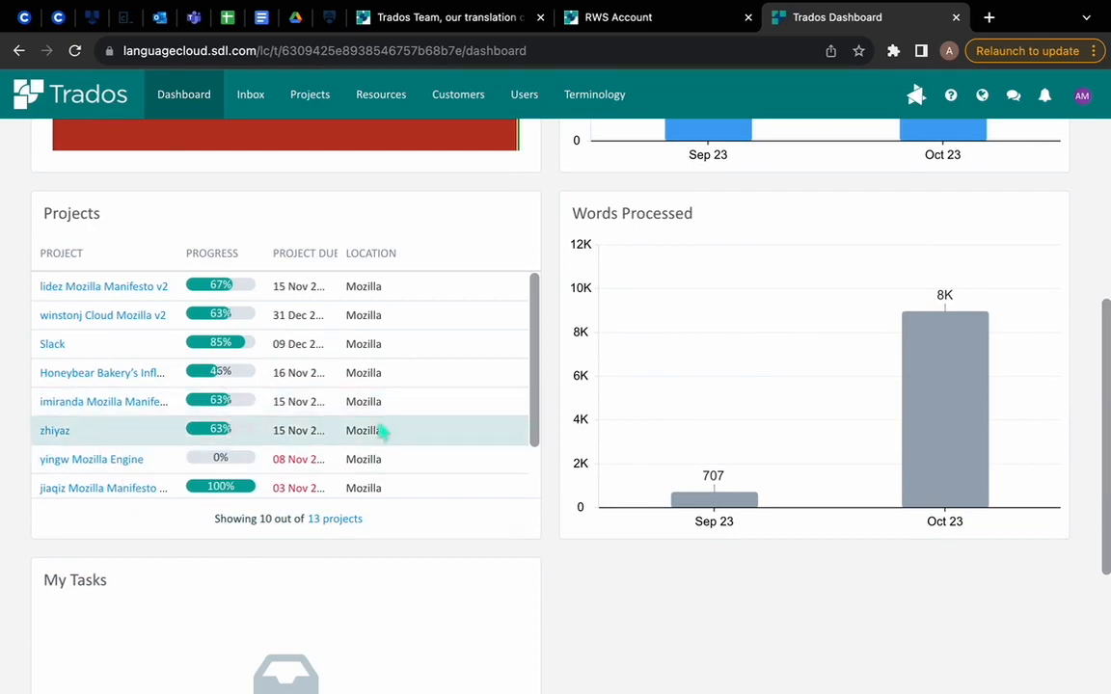
scroll(382, 431, "down", 2)
scroll(252, 328, "up", 2)
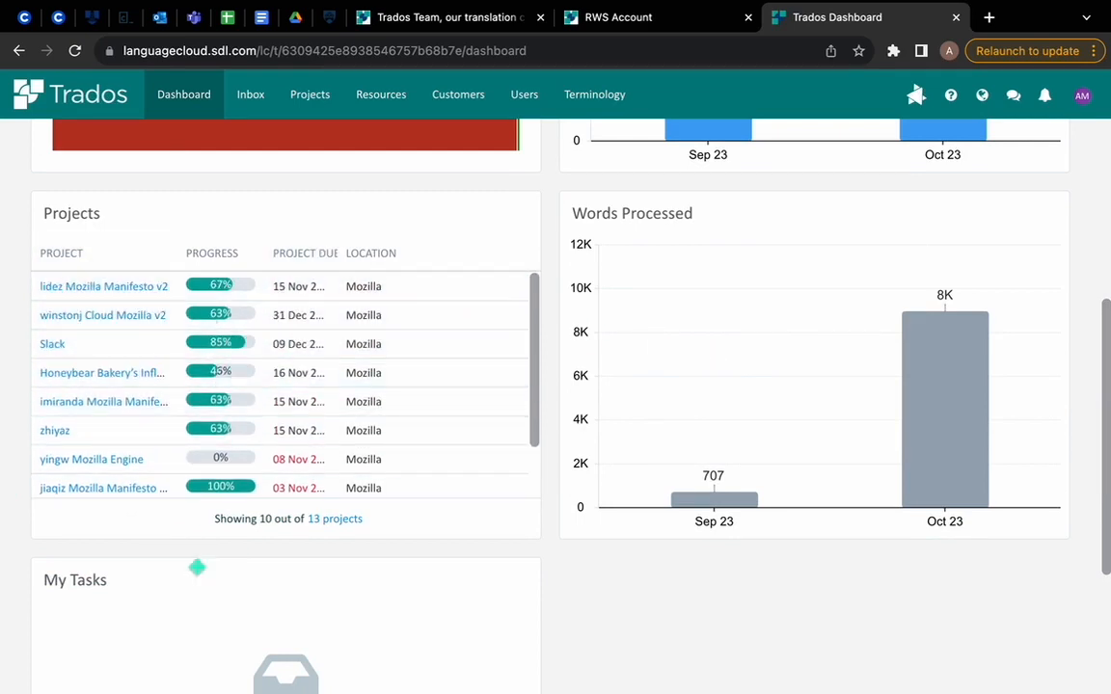
scroll(734, 273, "up", 4)
scroll(657, 347, "down", 5)
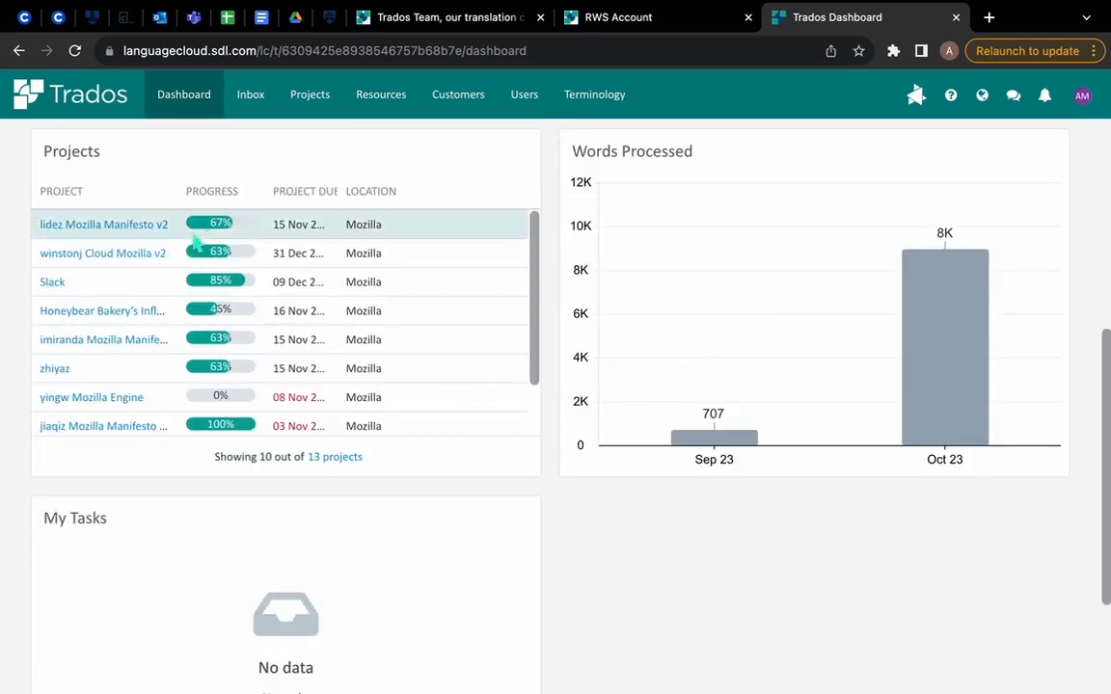
scroll(372, 347, "down", 2)
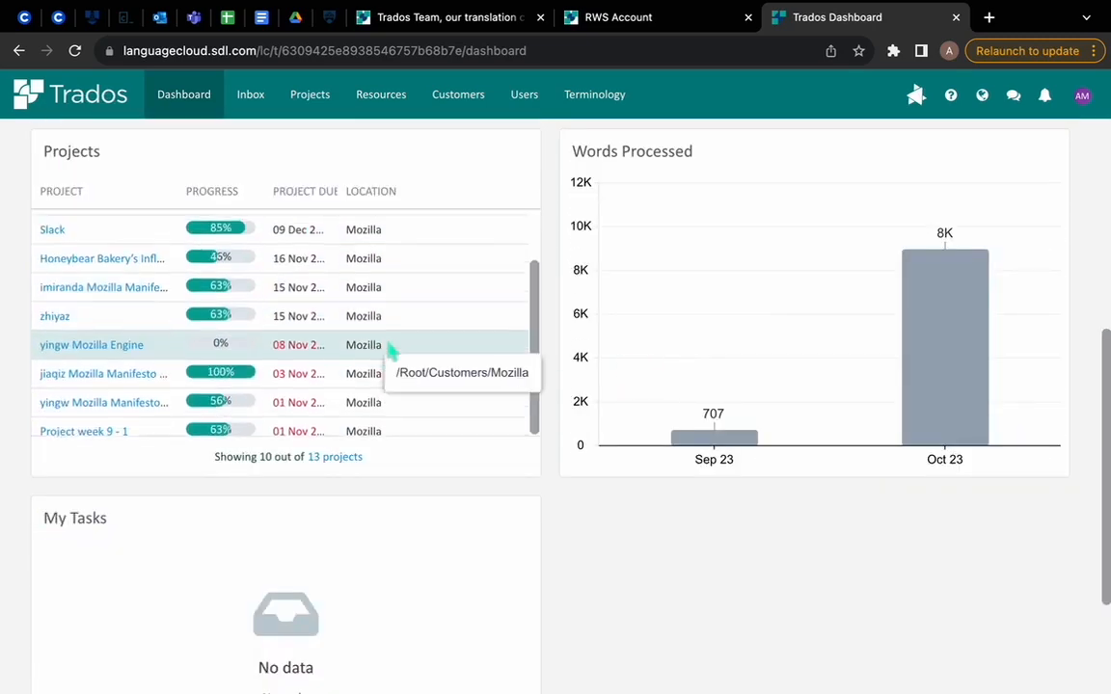
scroll(405, 342, "up", 2)
scroll(656, 251, "up", 5)
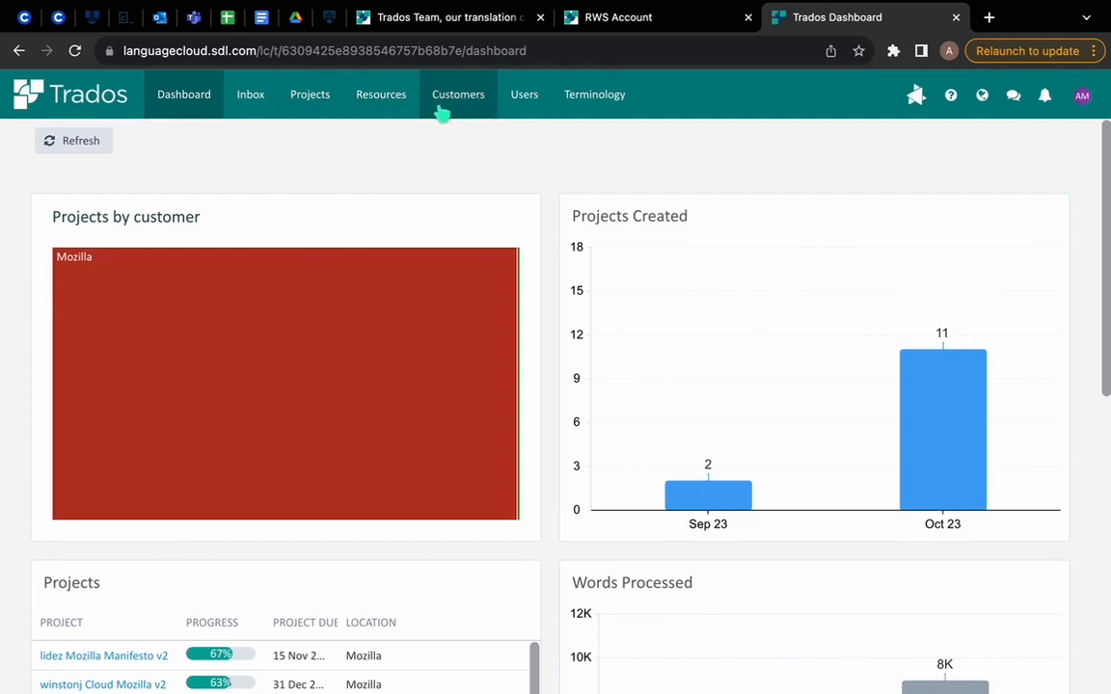
Step: Look through the existing termbases in the terminology area and check the termbases shared with the account
left_click(594, 100)
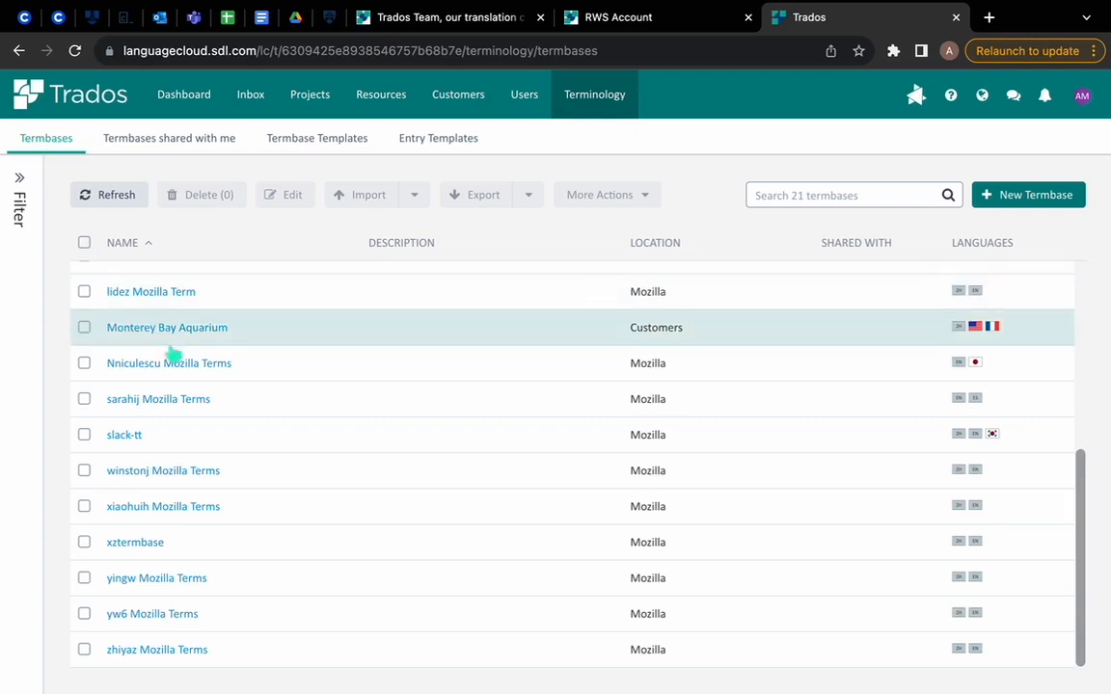
scroll(177, 366, "up", 3)
scroll(181, 382, "down", 3)
left_click(166, 143)
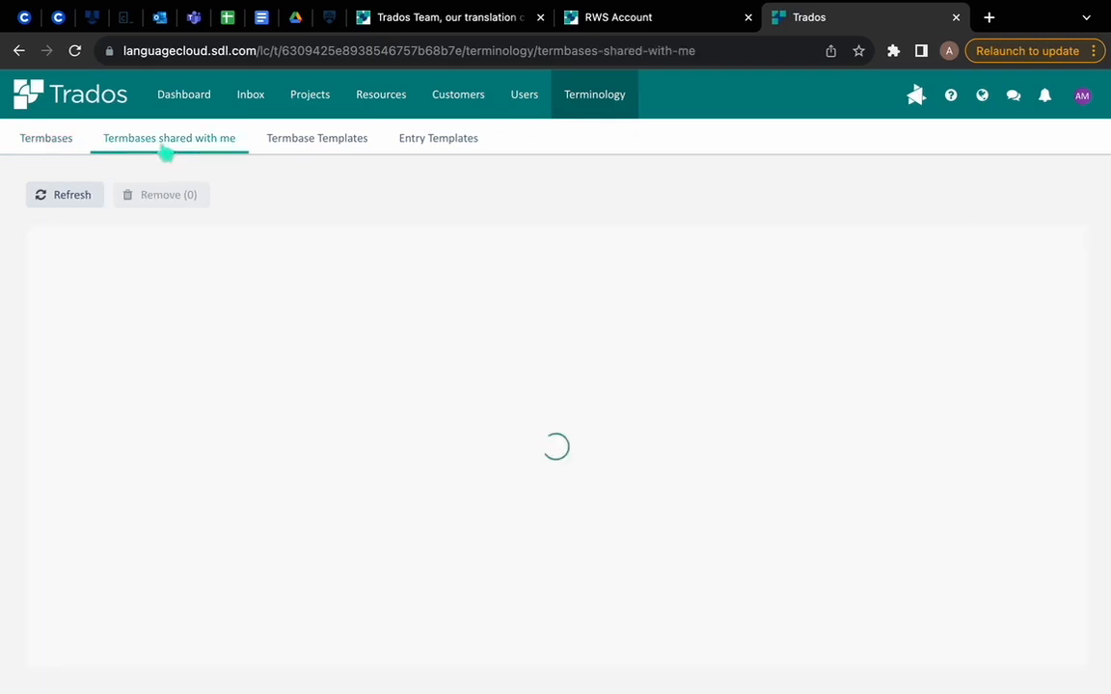
Step: Open the entry structure of the Basic termbase template and examine the values of its entry-level Status field
left_click(325, 149)
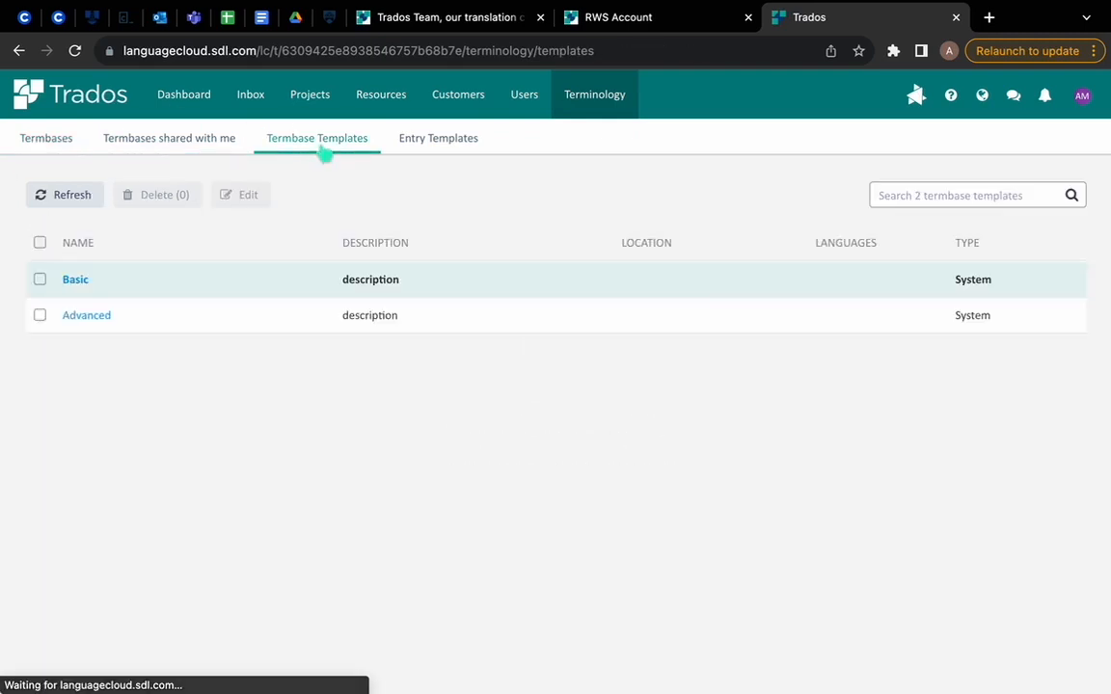
left_click(77, 281)
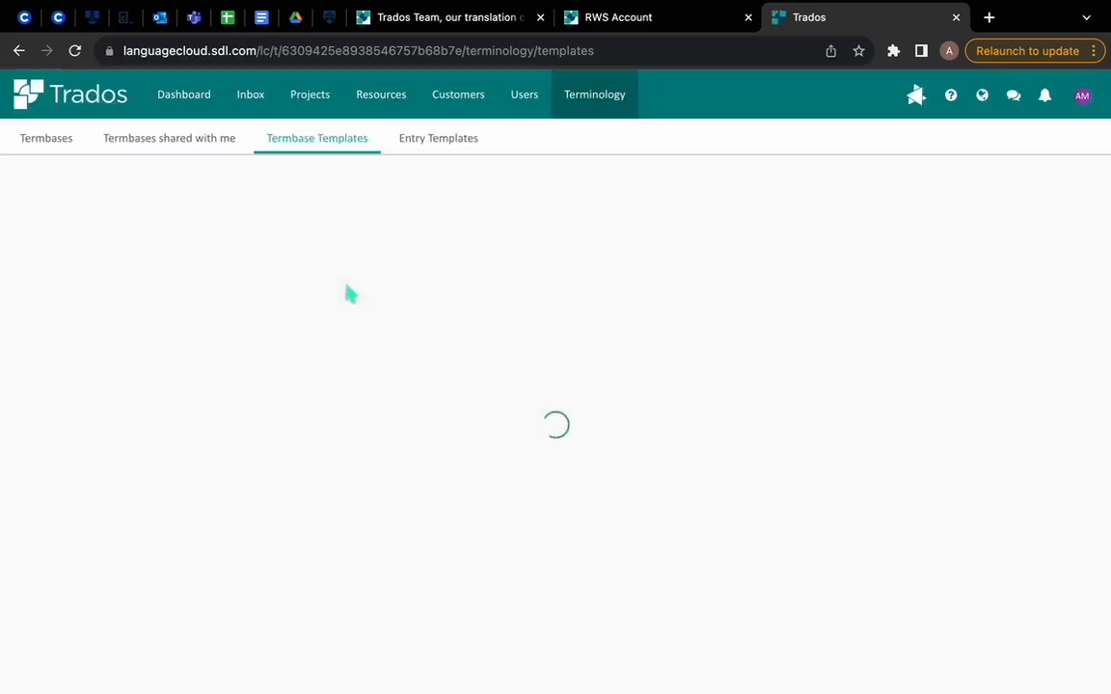
left_click(82, 286)
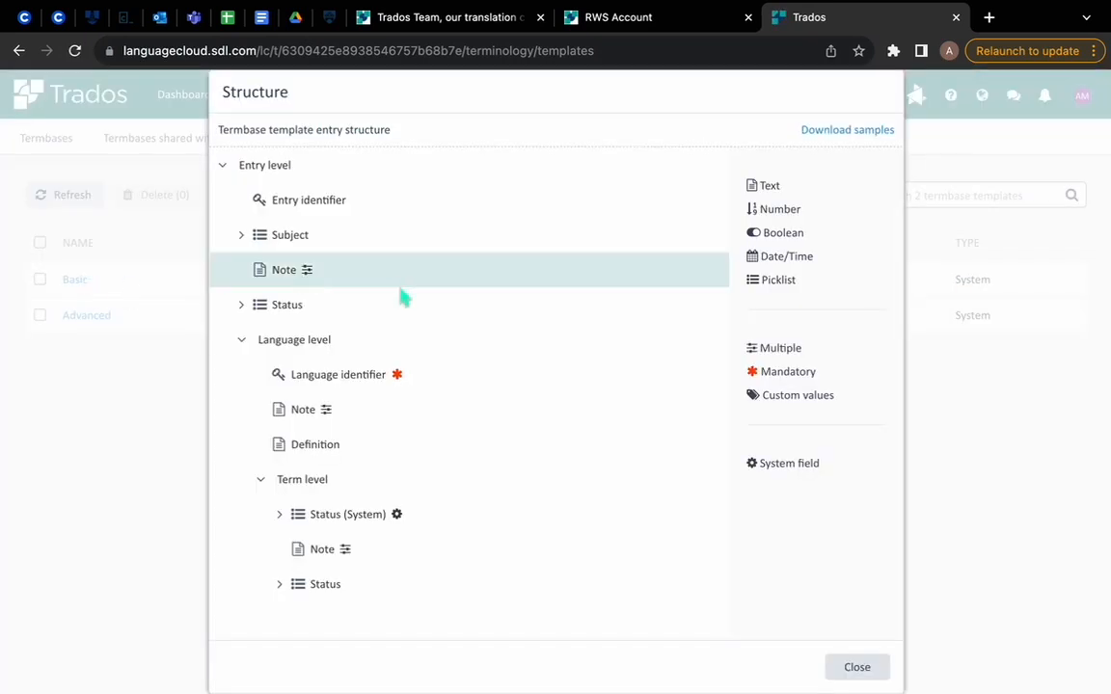
left_click(241, 306)
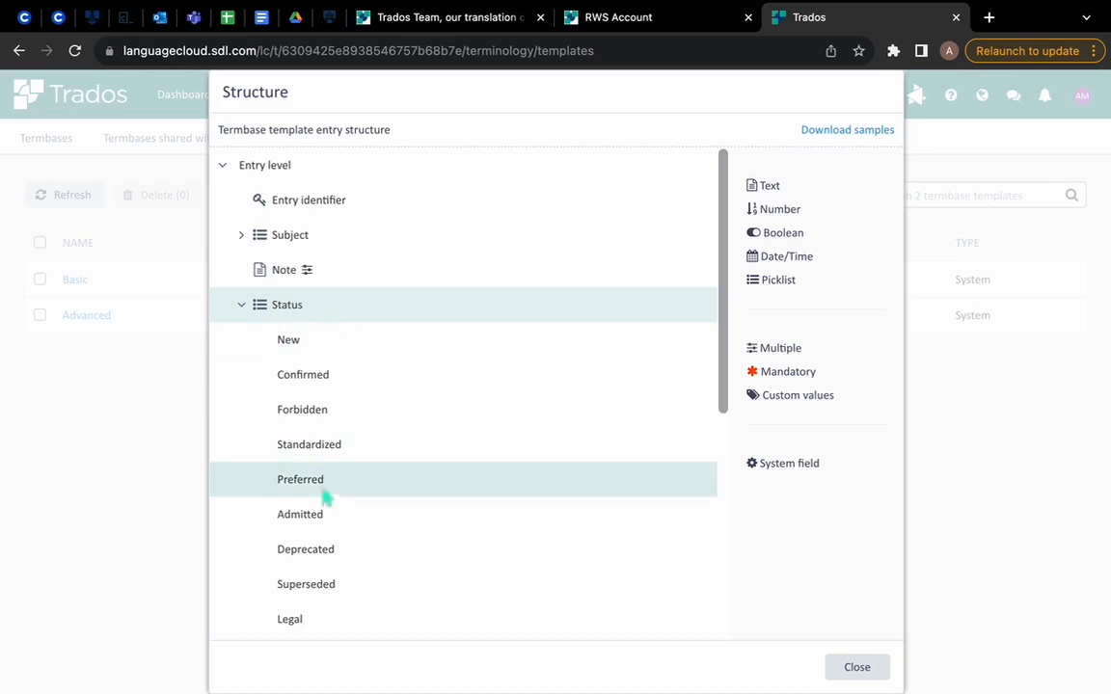
scroll(328, 497, "down", 3)
scroll(329, 496, "down", 3)
scroll(344, 408, "up", 2)
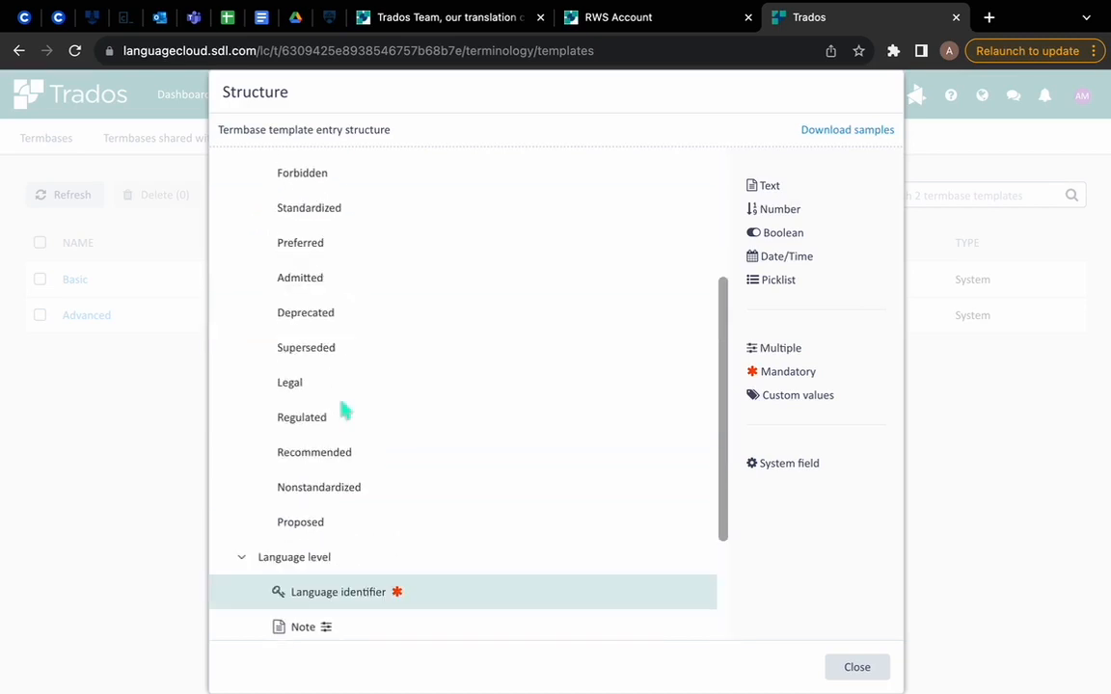
scroll(399, 461, "up", 1)
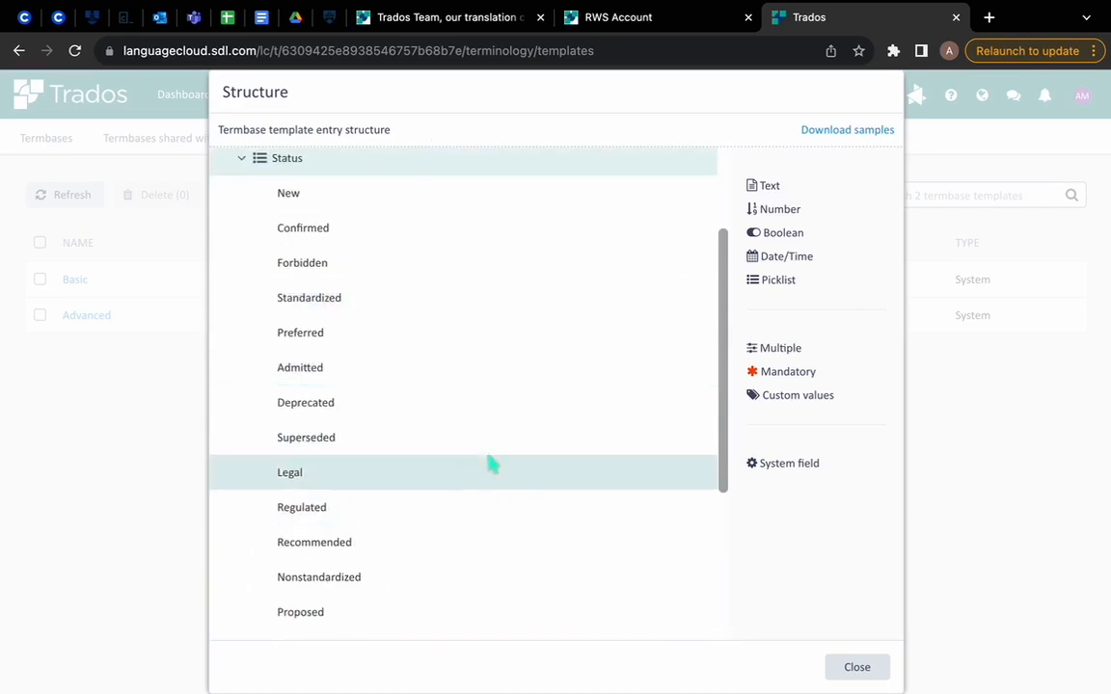
scroll(497, 460, "up", 3)
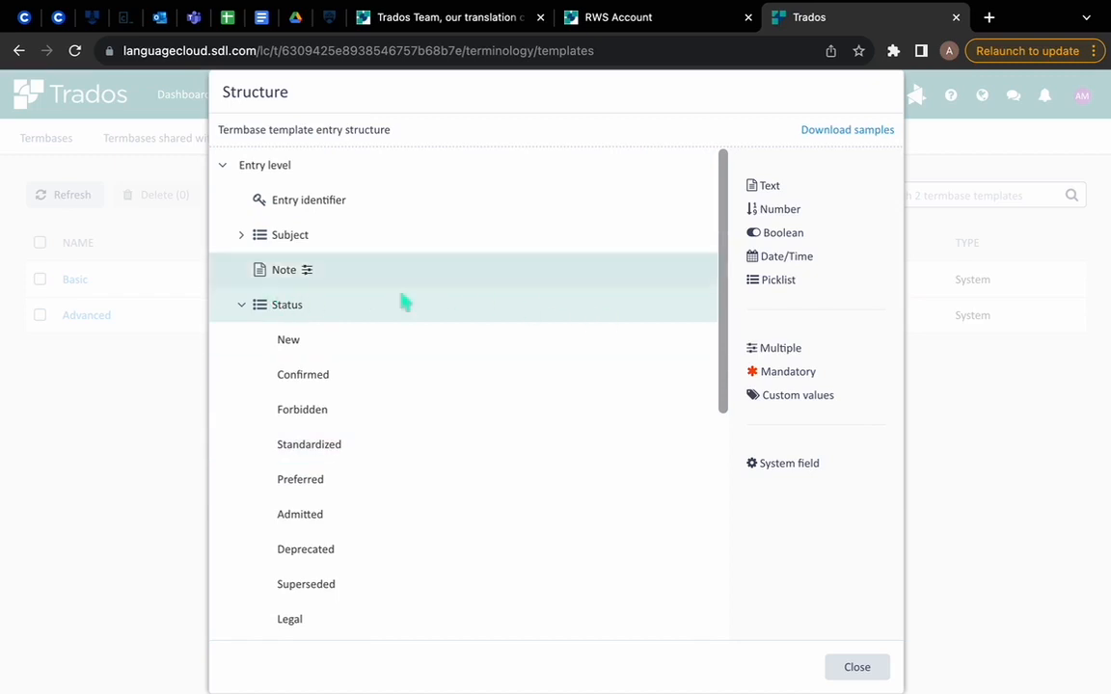
left_click(244, 308)
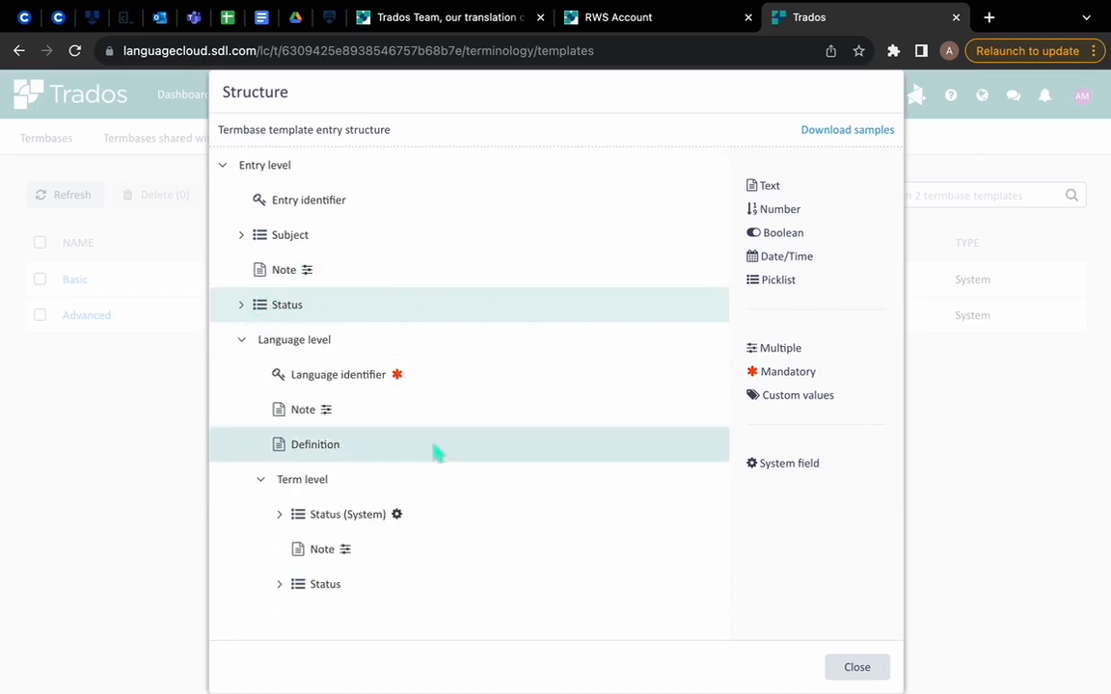
Step: Inspect the values of the term-level Status (System) field, and close the template structure
left_click(278, 516)
left_click(280, 515)
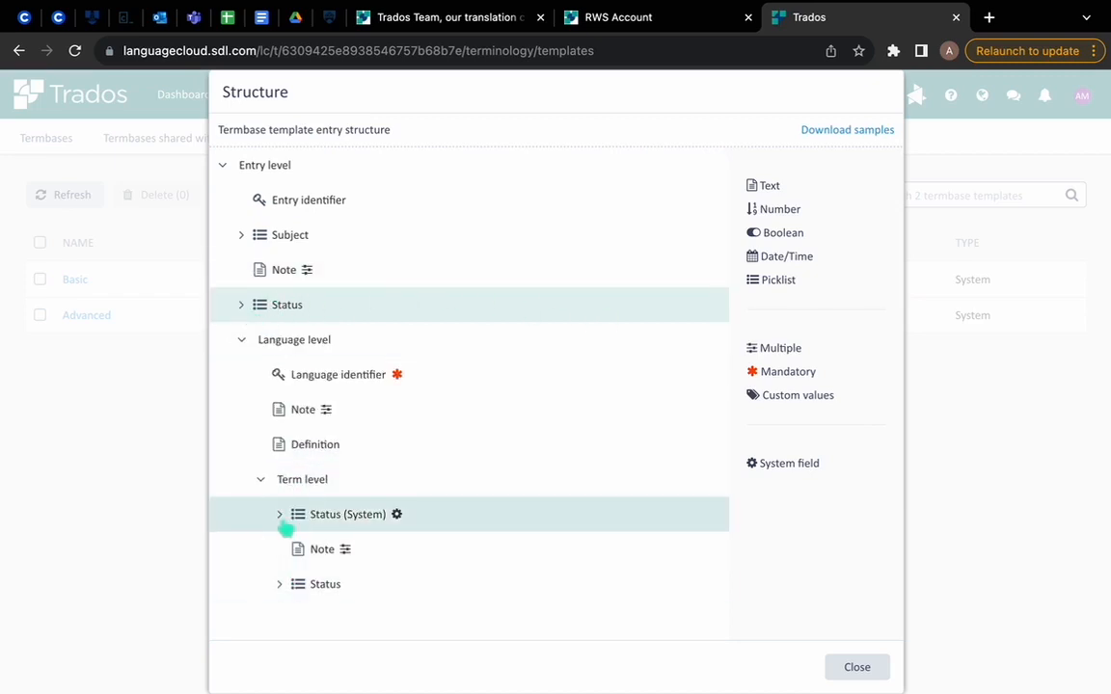
left_click(279, 515)
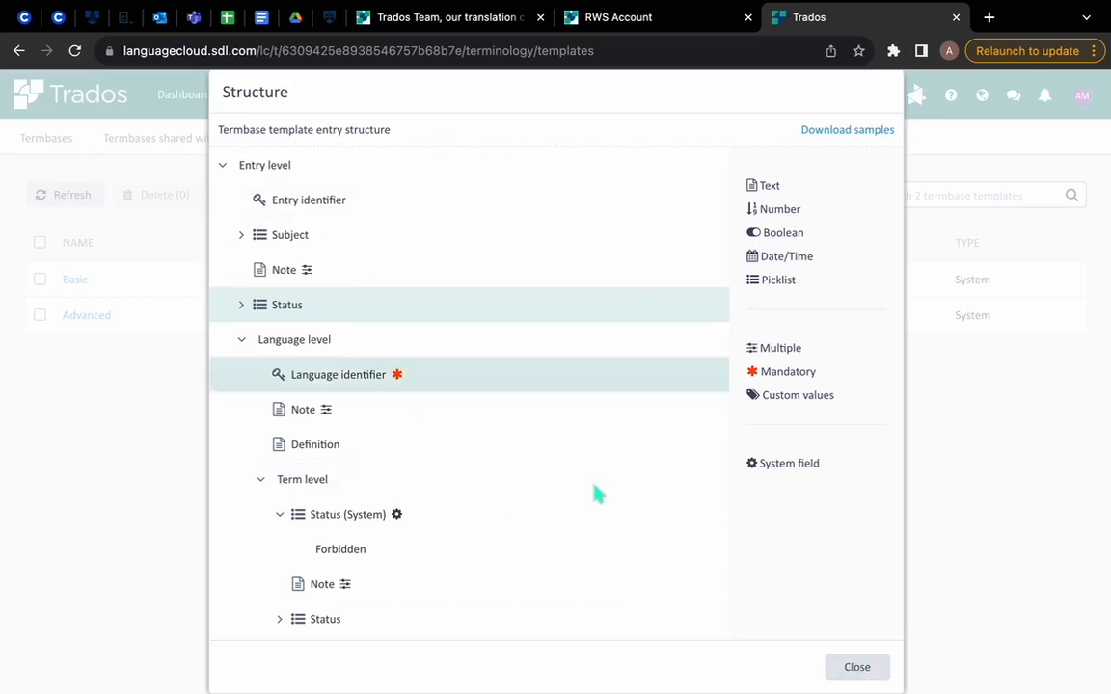
left_click(857, 667)
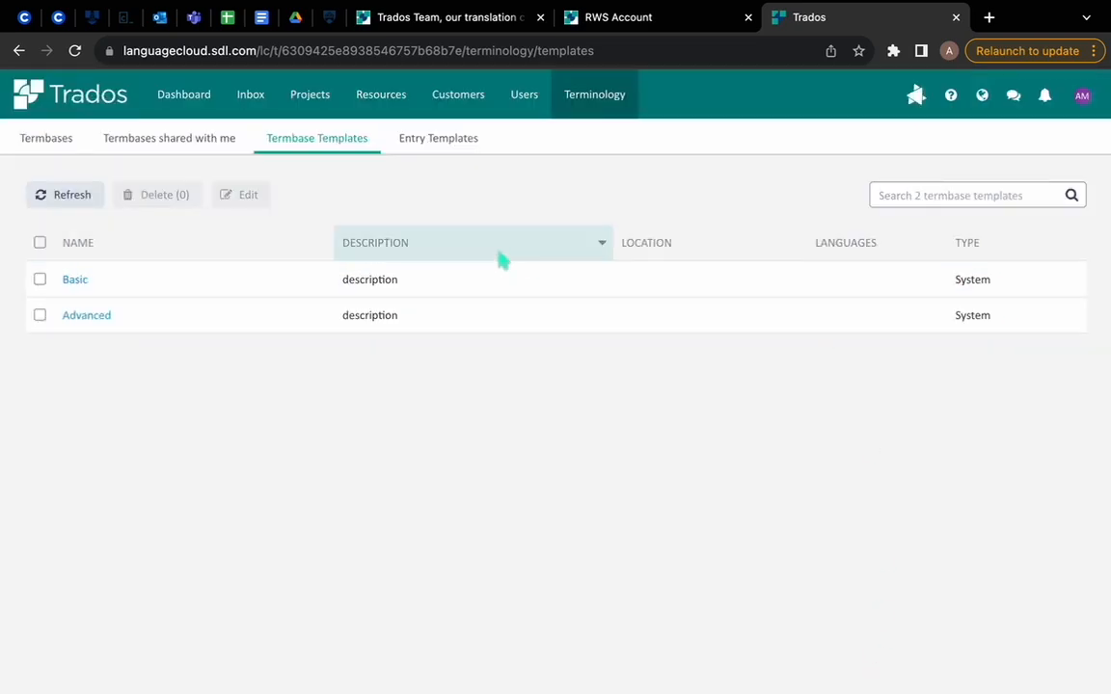
Step: Check the entry templates and termbase templates, and return to the list of termbases
left_click(404, 141)
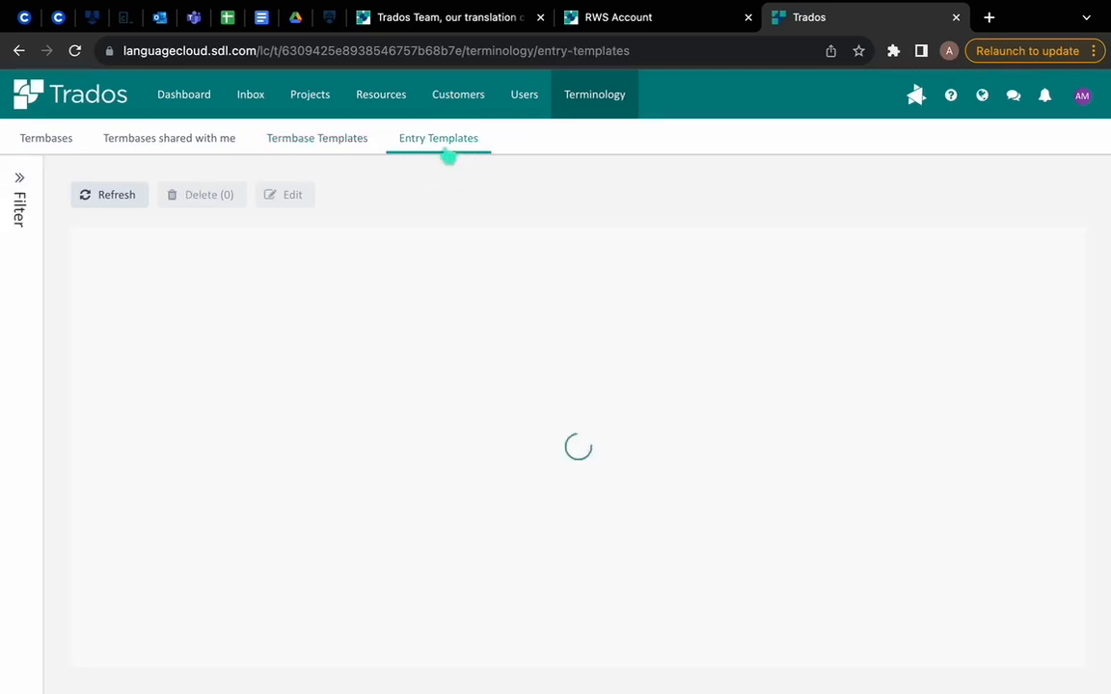
left_click(374, 147)
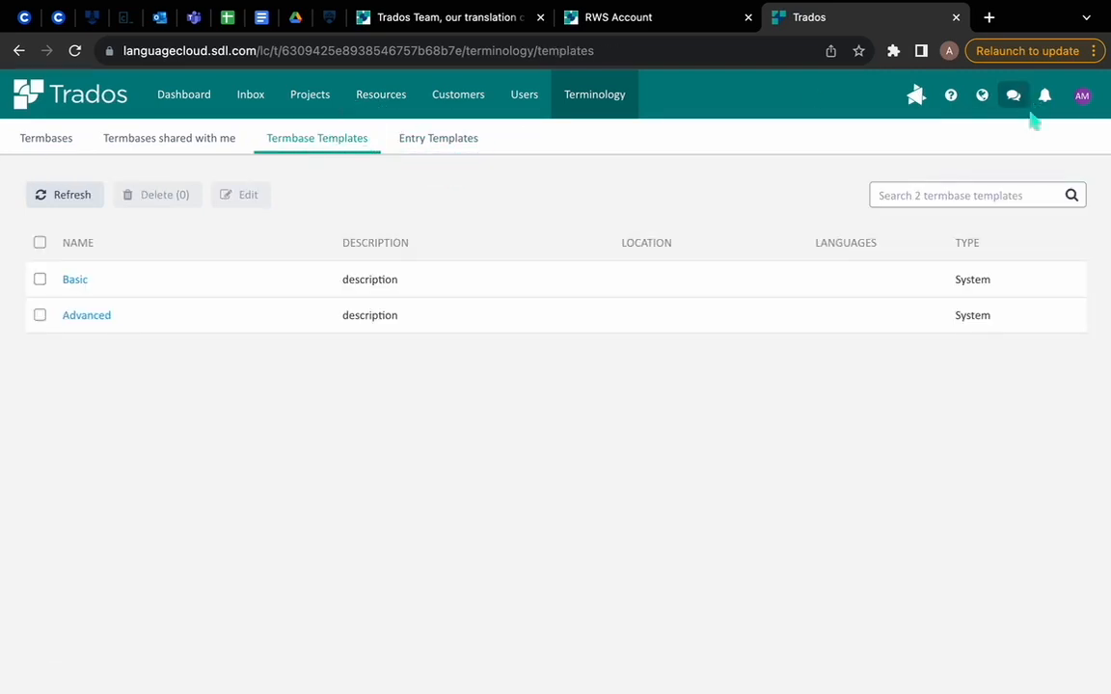
left_click(50, 139)
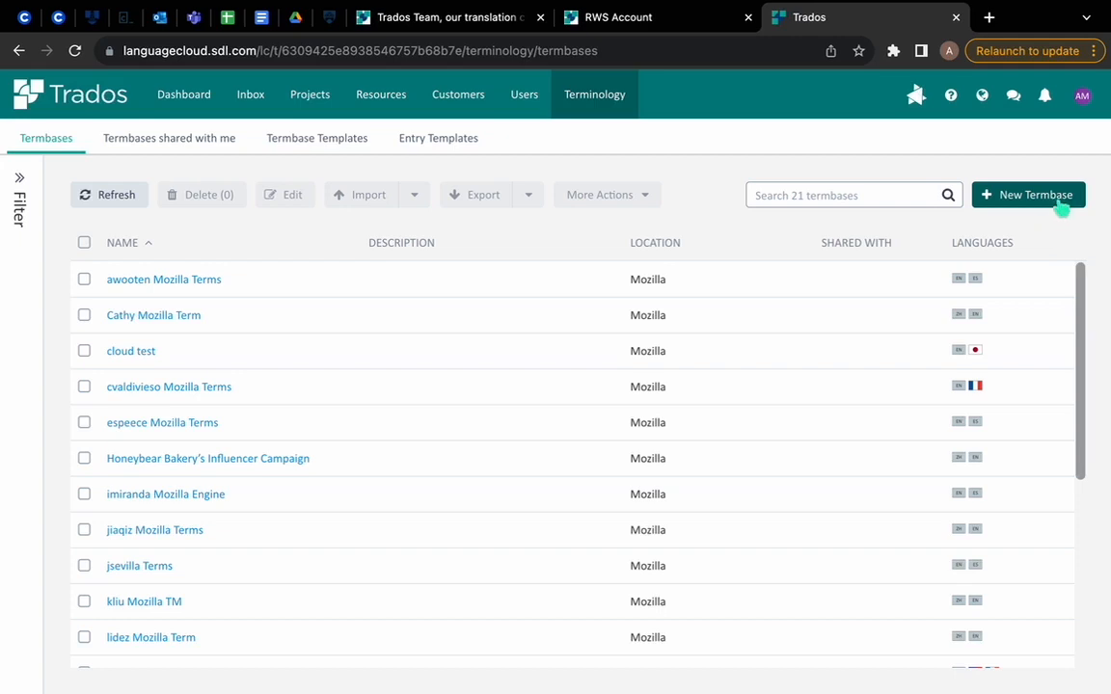
Step: Start a new termbase named Demo with its location set to Root, and proceed to the termbase definition
left_click(1060, 205)
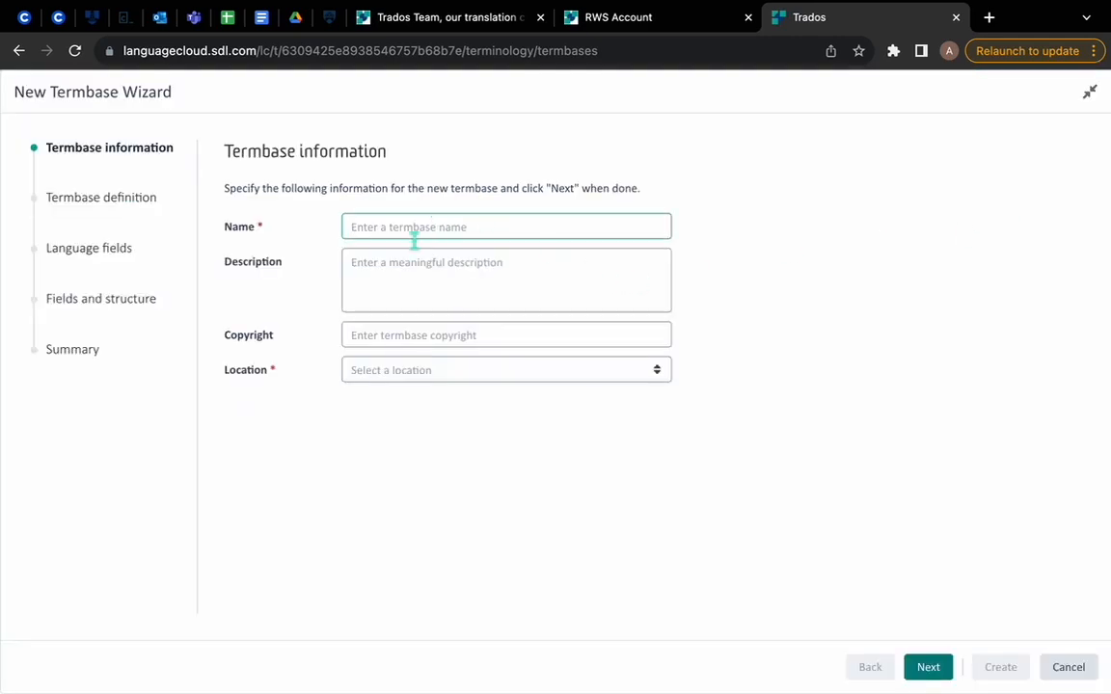
type("Demo")
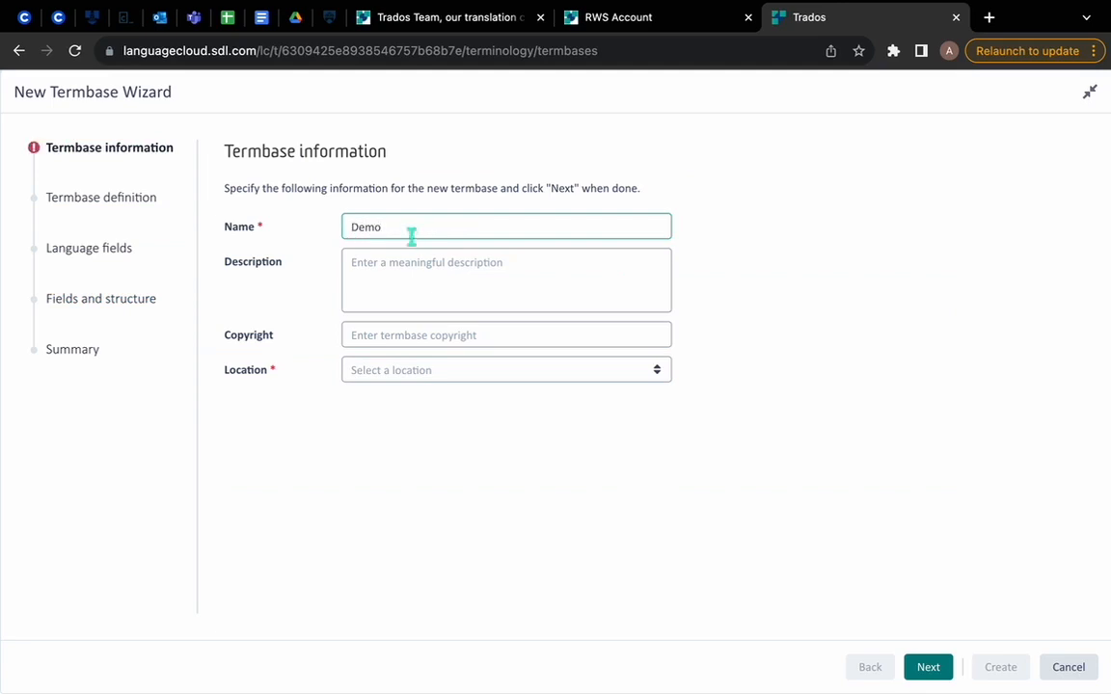
left_click(461, 277)
left_click(453, 332)
left_click(453, 374)
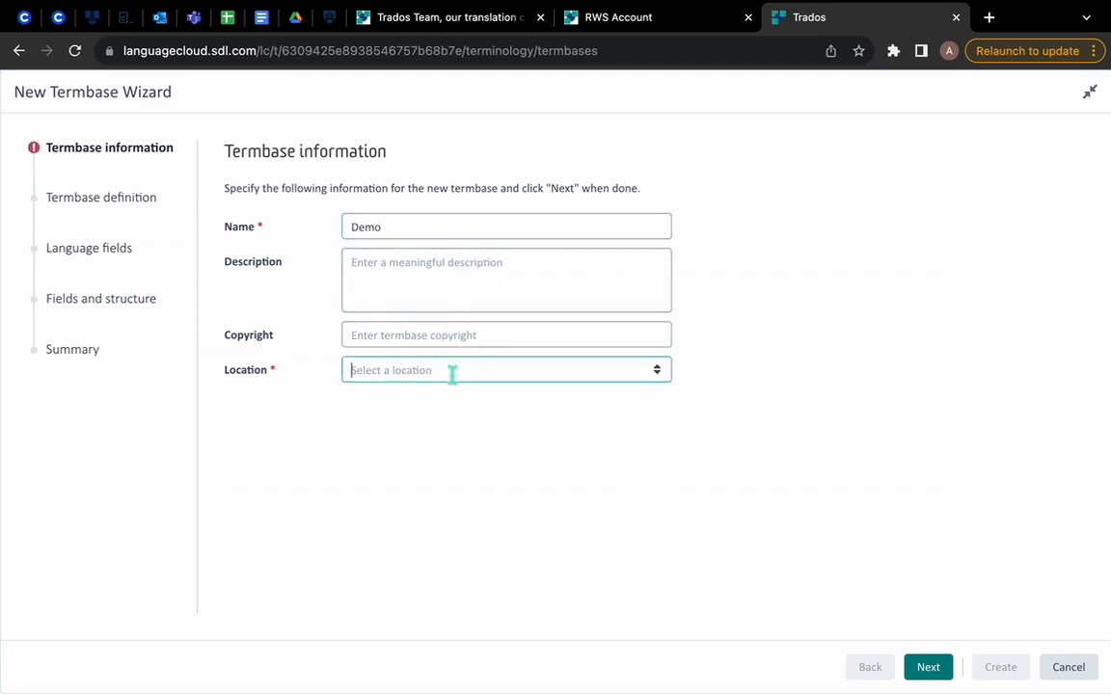
left_click(650, 378)
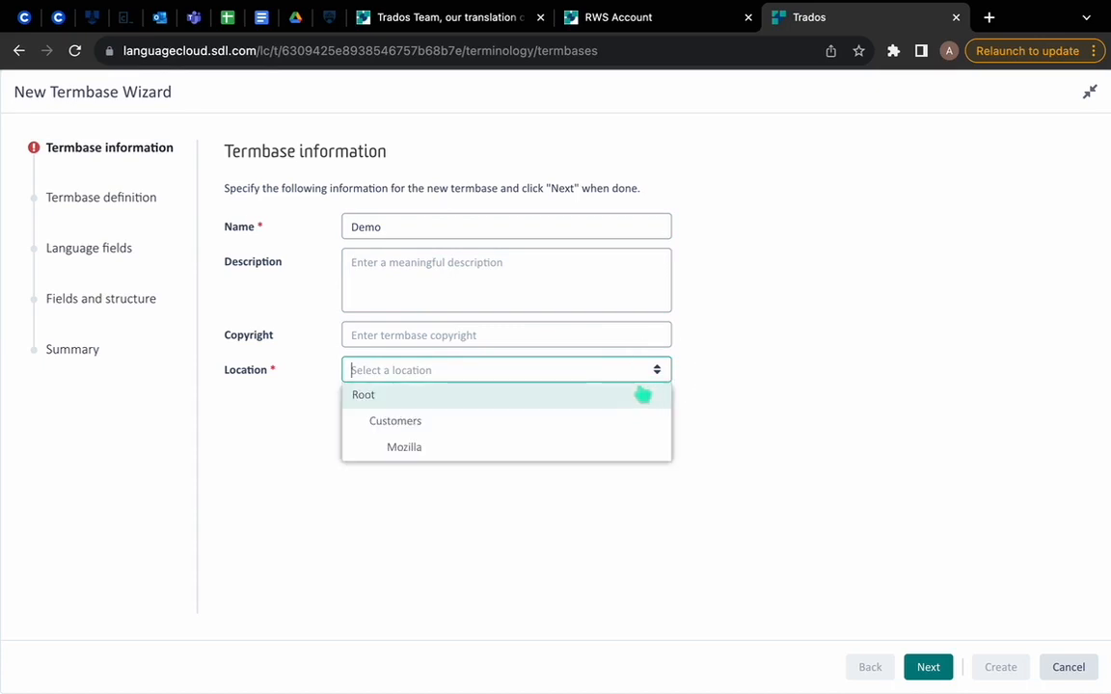
left_click(642, 392)
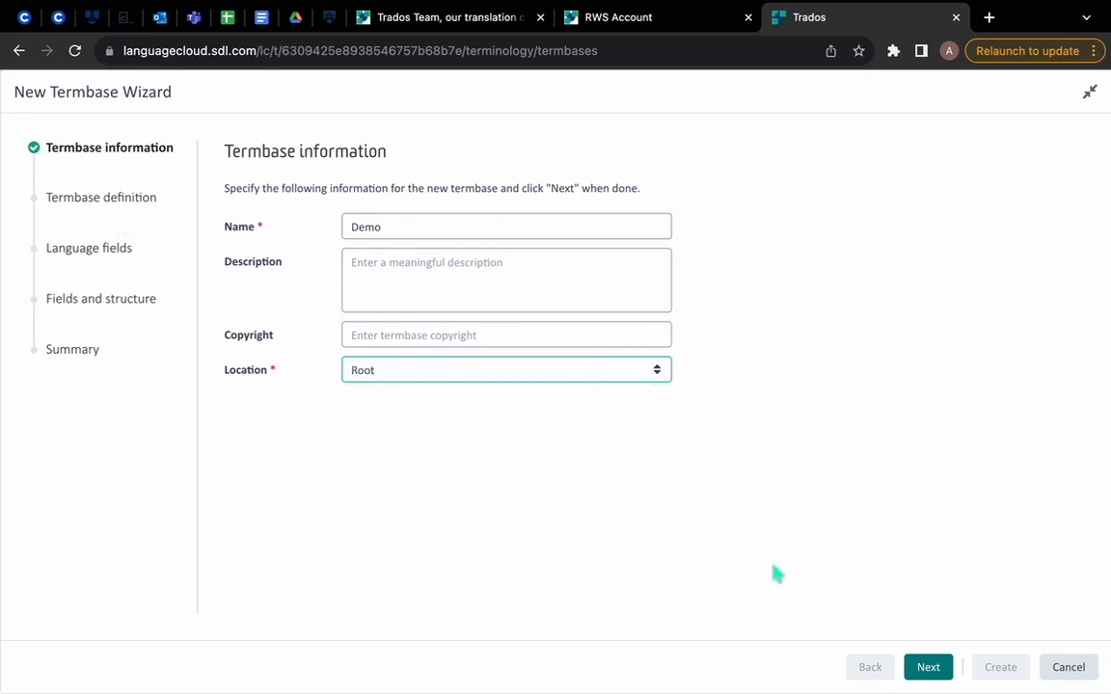
left_click(917, 667)
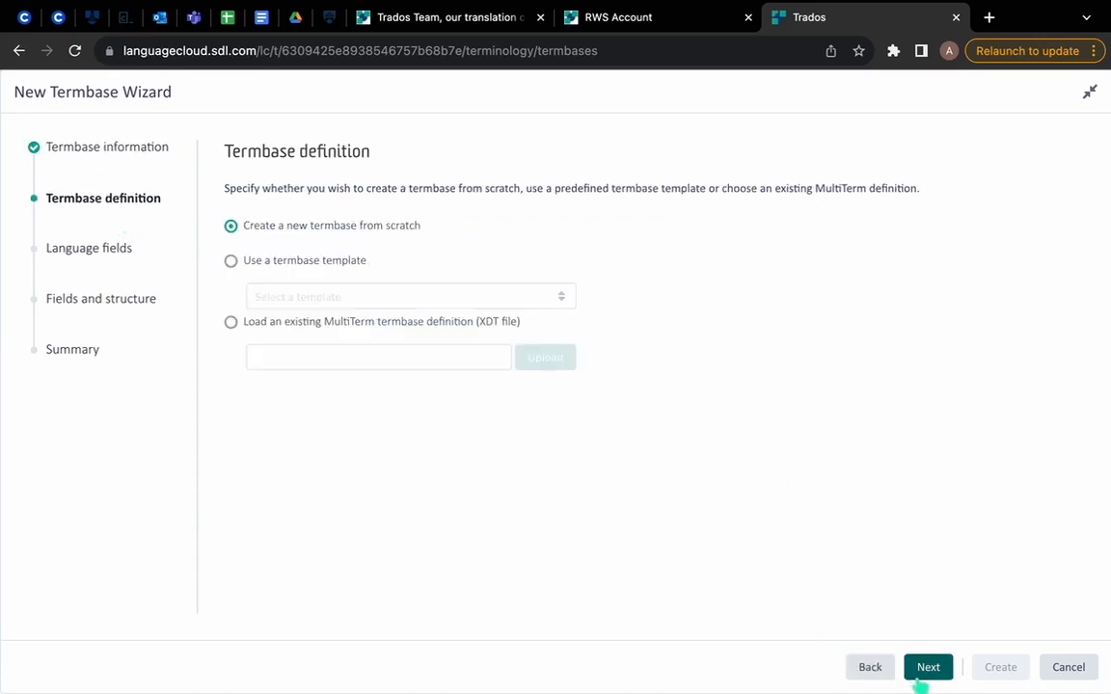
Step: Base the new termbase on the Basic termbase template, and proceed to the language fields
left_click(266, 256)
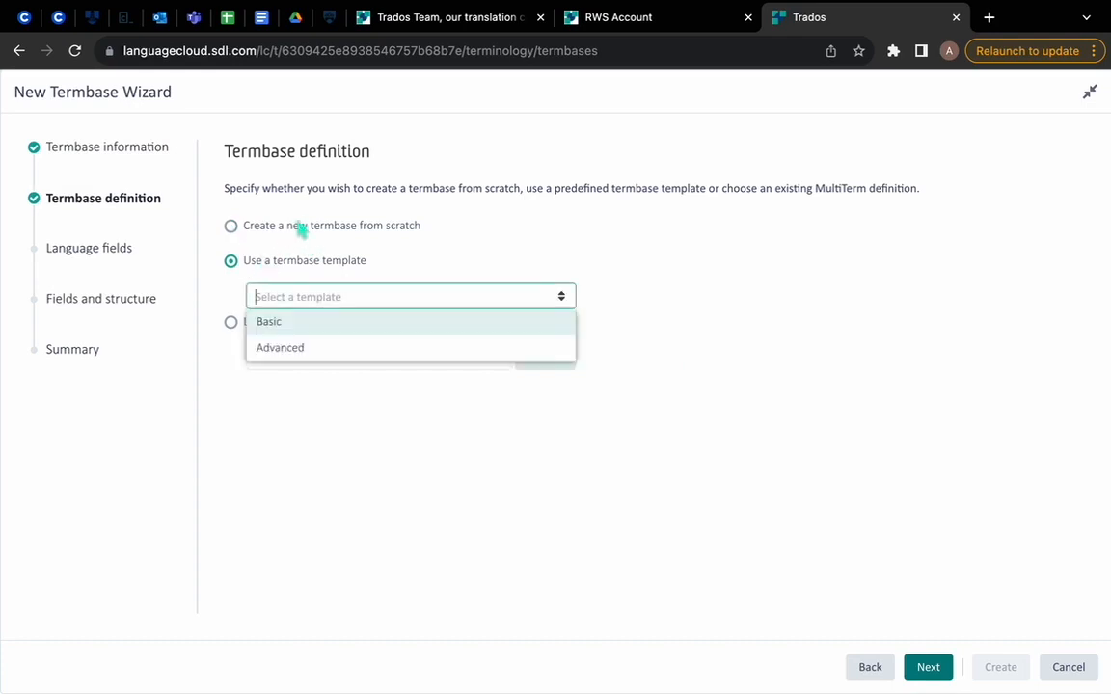
left_click(378, 328)
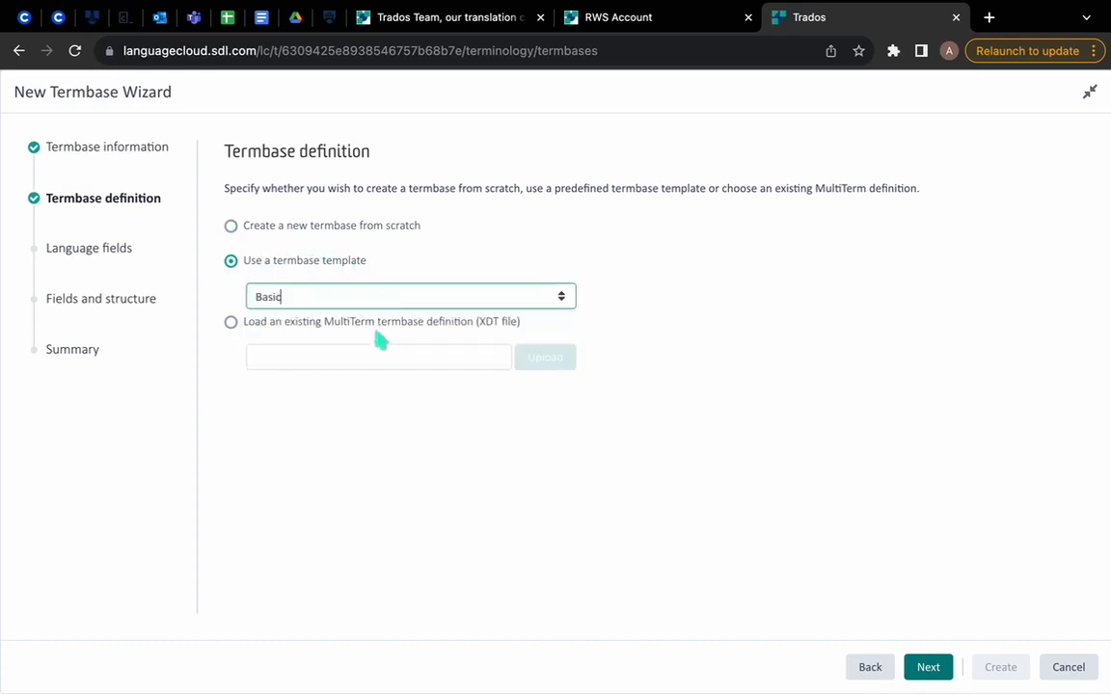
left_click_drag(250, 228, 482, 228)
left_click(509, 214)
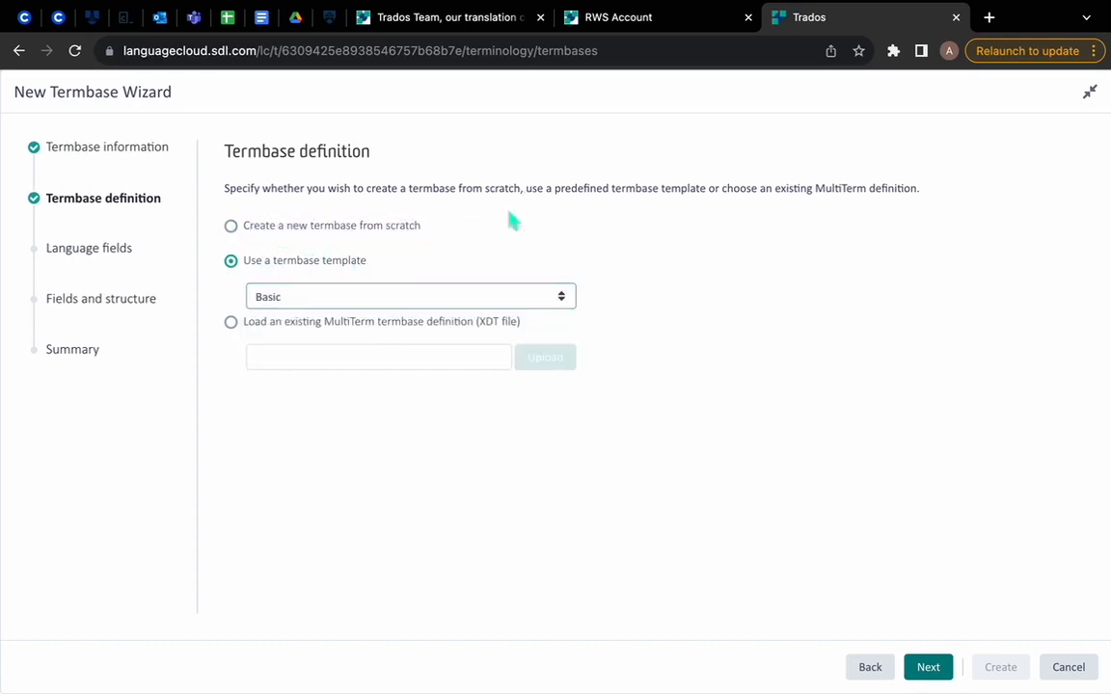
left_click_drag(305, 331, 503, 321)
left_click(345, 330)
left_click(918, 667)
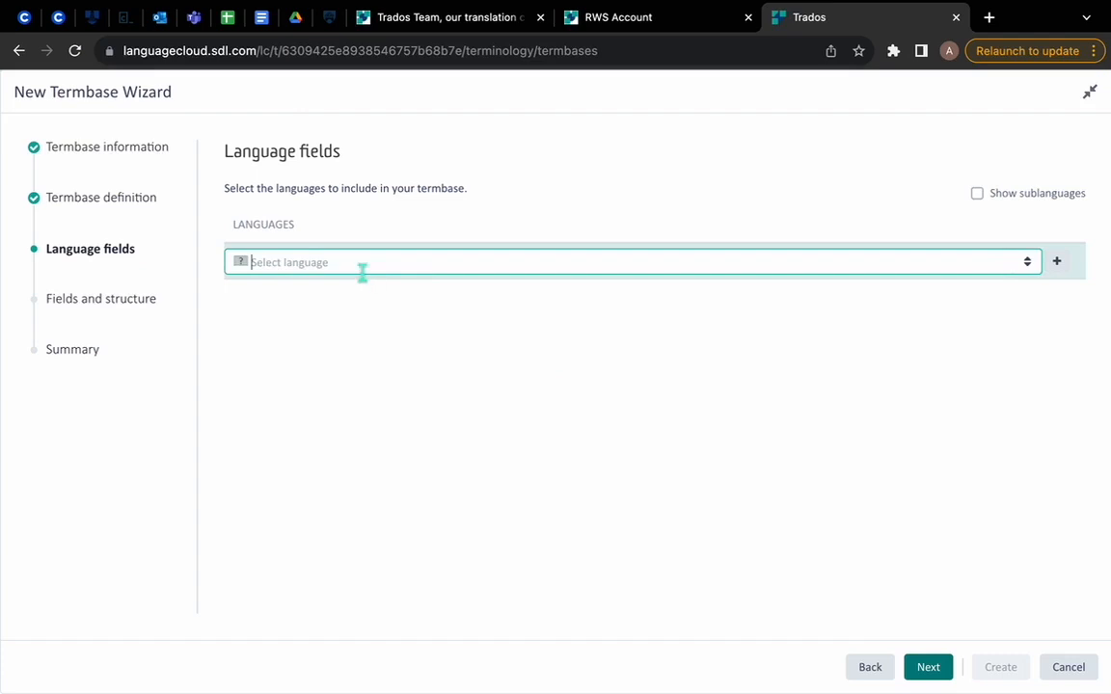
Step: Add English as the first language of the termbase
type("Engl")
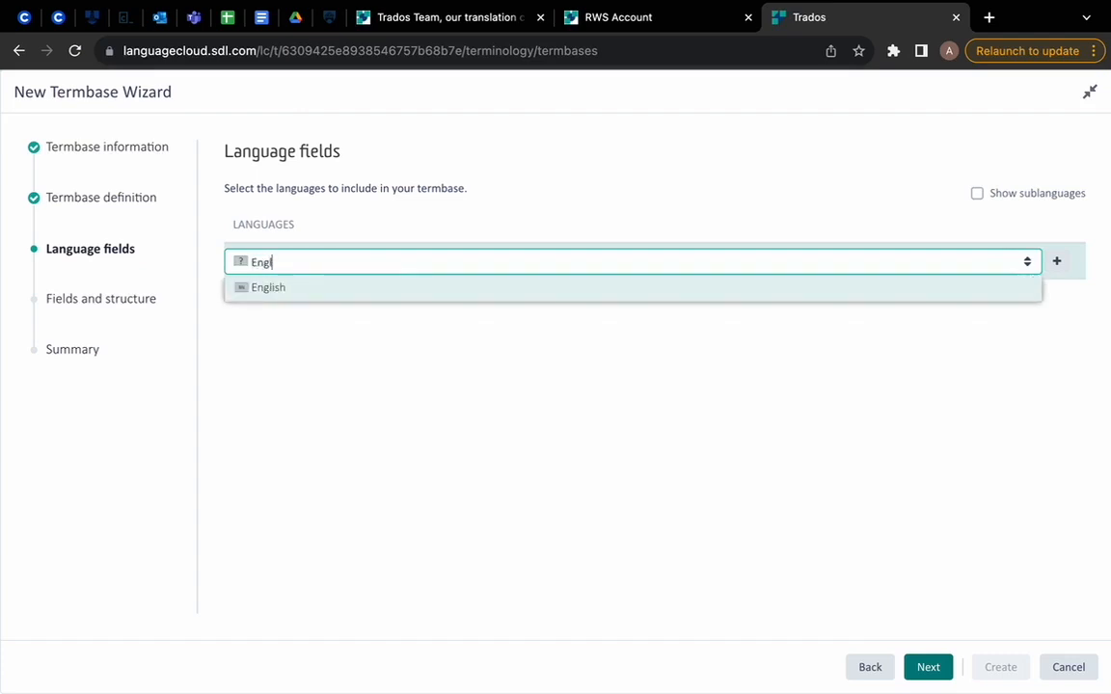
left_click(362, 288)
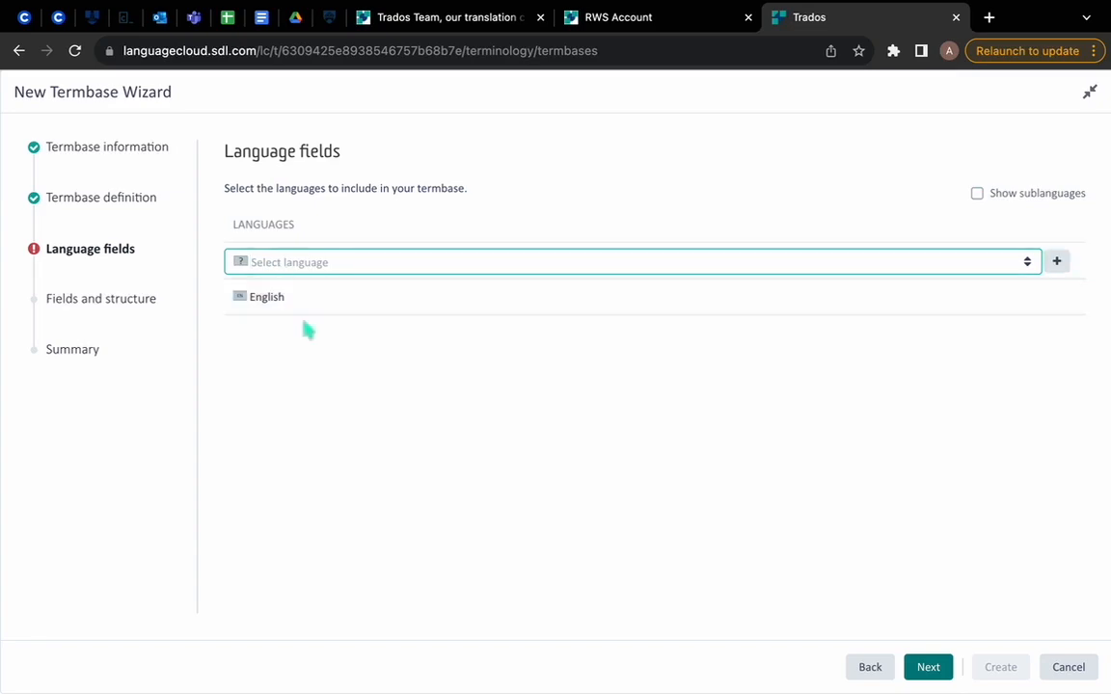
left_click(407, 258)
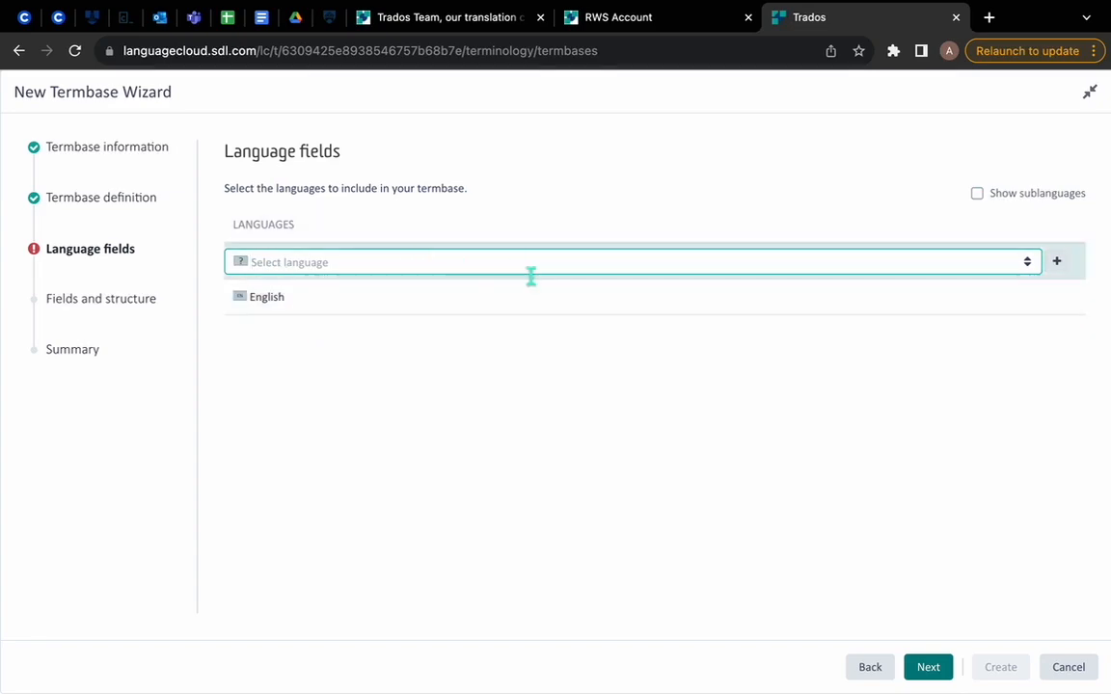
Step: Switch to WPS to check the language columns in Demo Termbase.xlsx and the text in Demo Text.docx, and return to the Trados wizard
key("ctrl+Right")
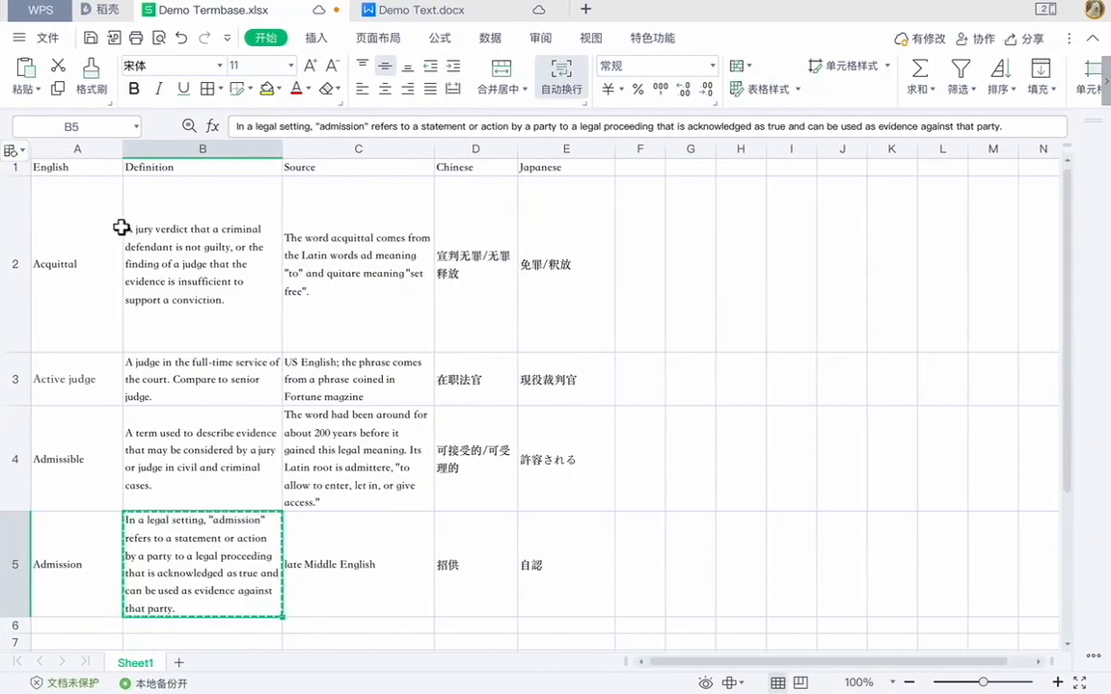
left_click(502, 172)
key("Right")
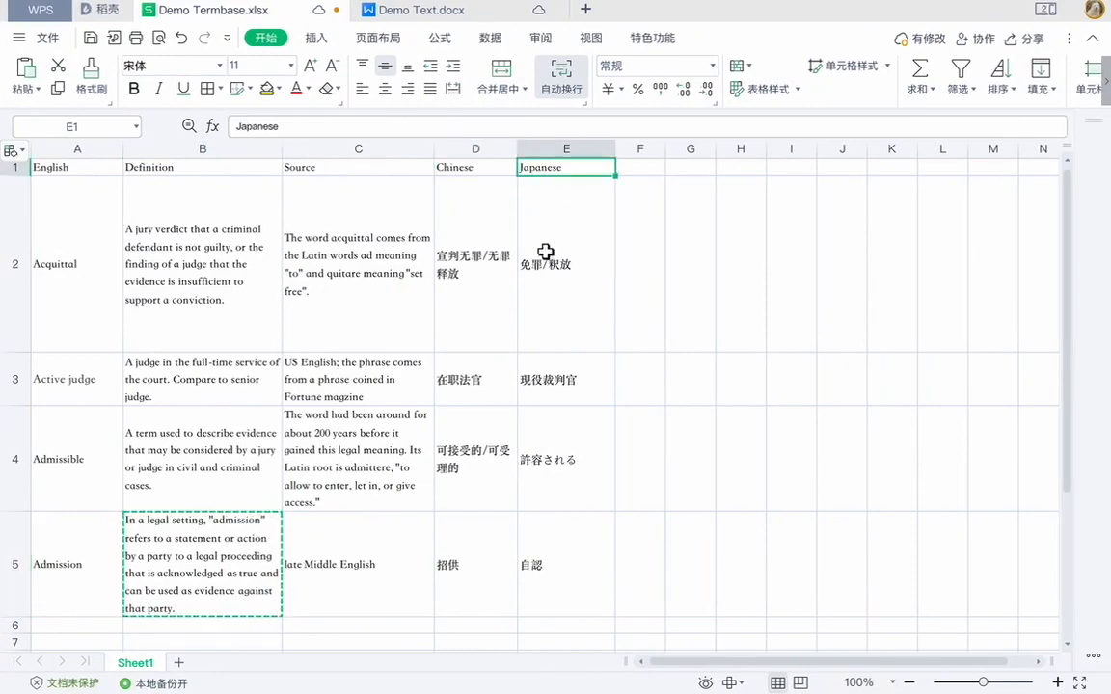
left_click(451, 20)
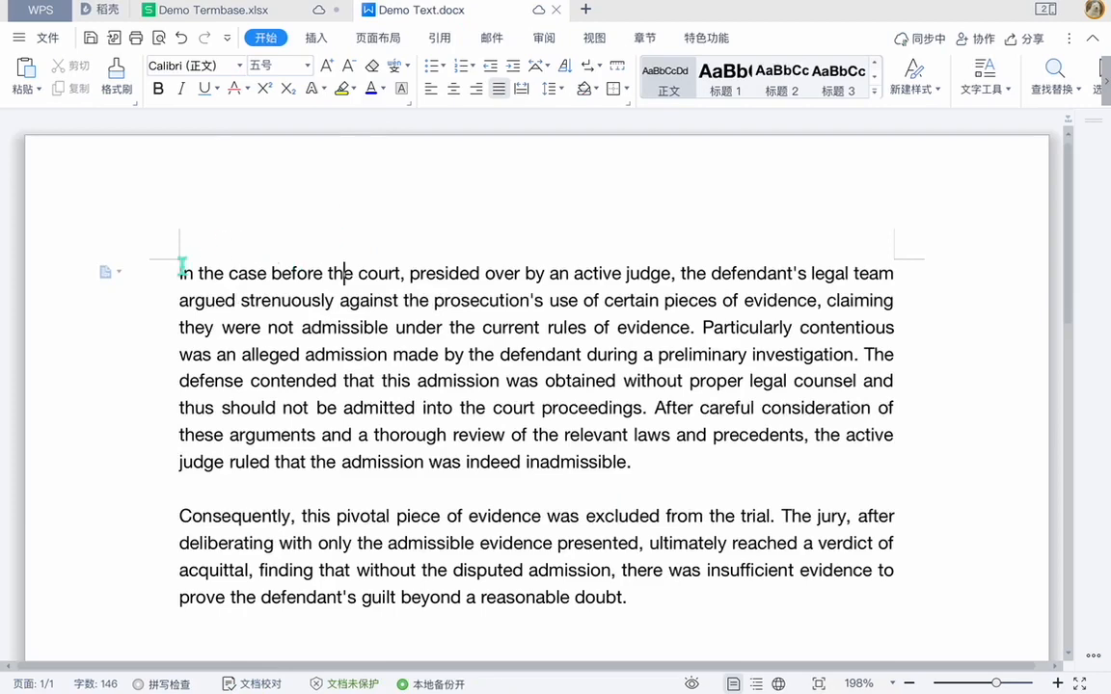
left_click_drag(181, 266, 814, 602)
left_click(202, 13)
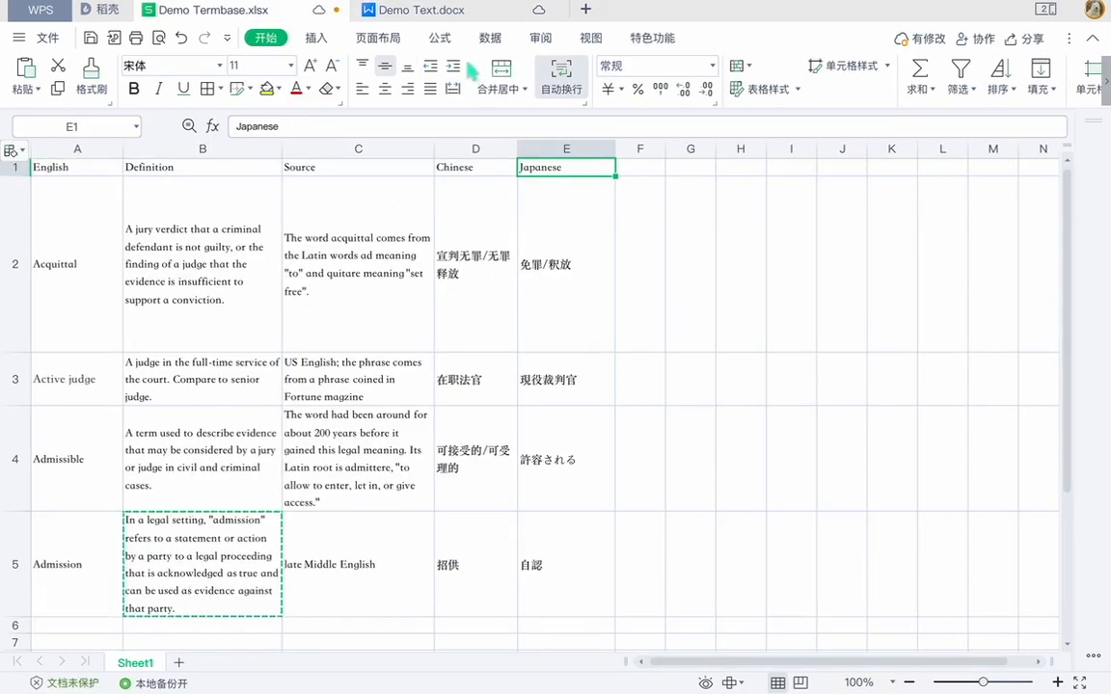
key("ctrl+Left")
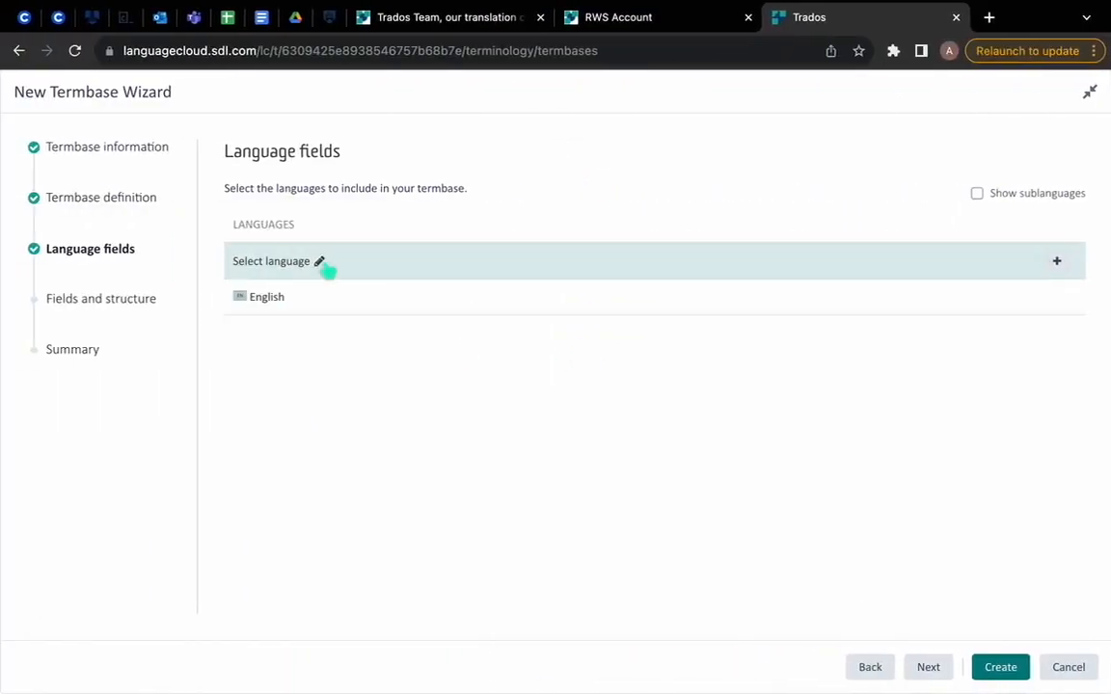
Step: Add Japanese and Chinese to the termbase languages, and proceed to the fields and structure
left_click(289, 261)
type("Ja")
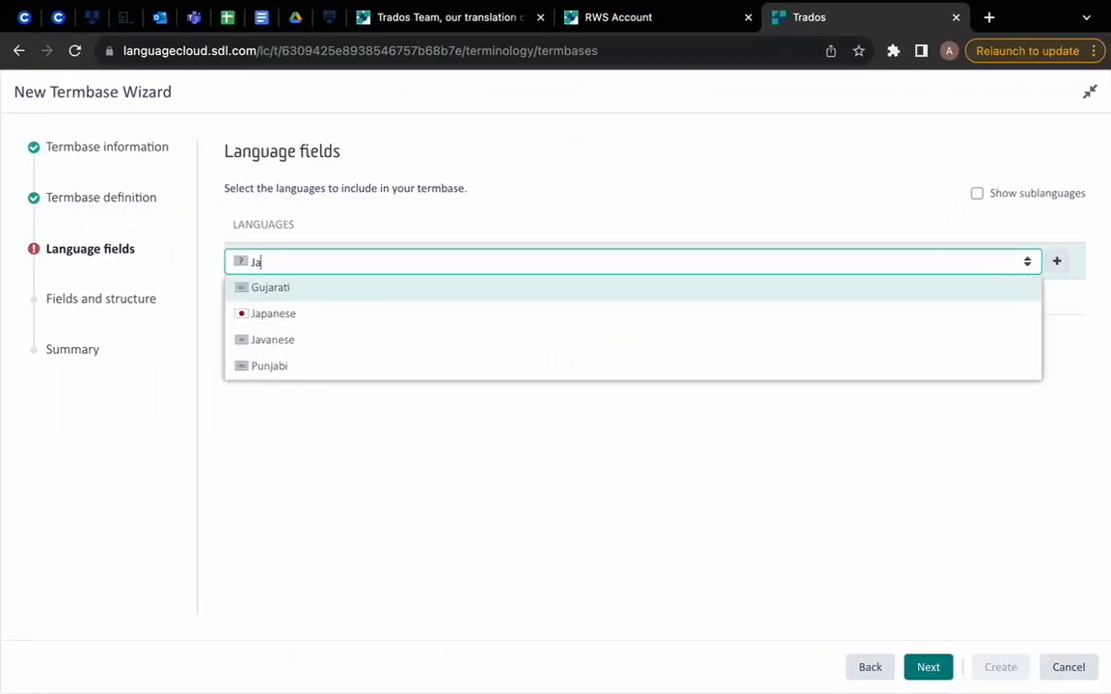
left_click(305, 313)
left_click(292, 260)
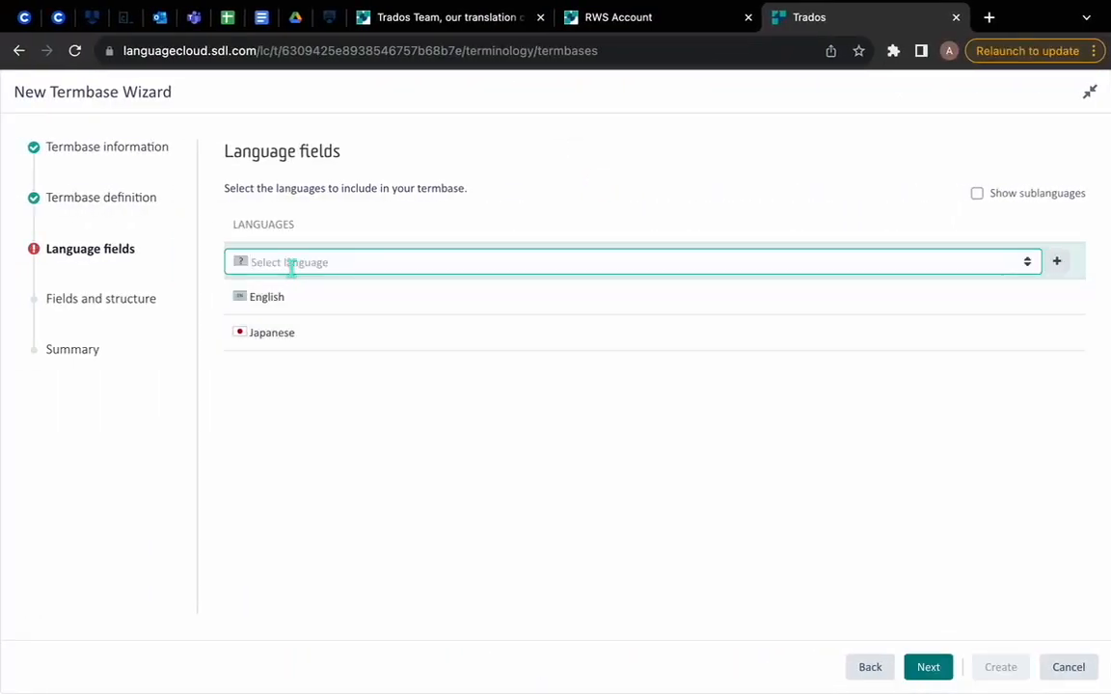
type("Chi")
left_click(347, 310)
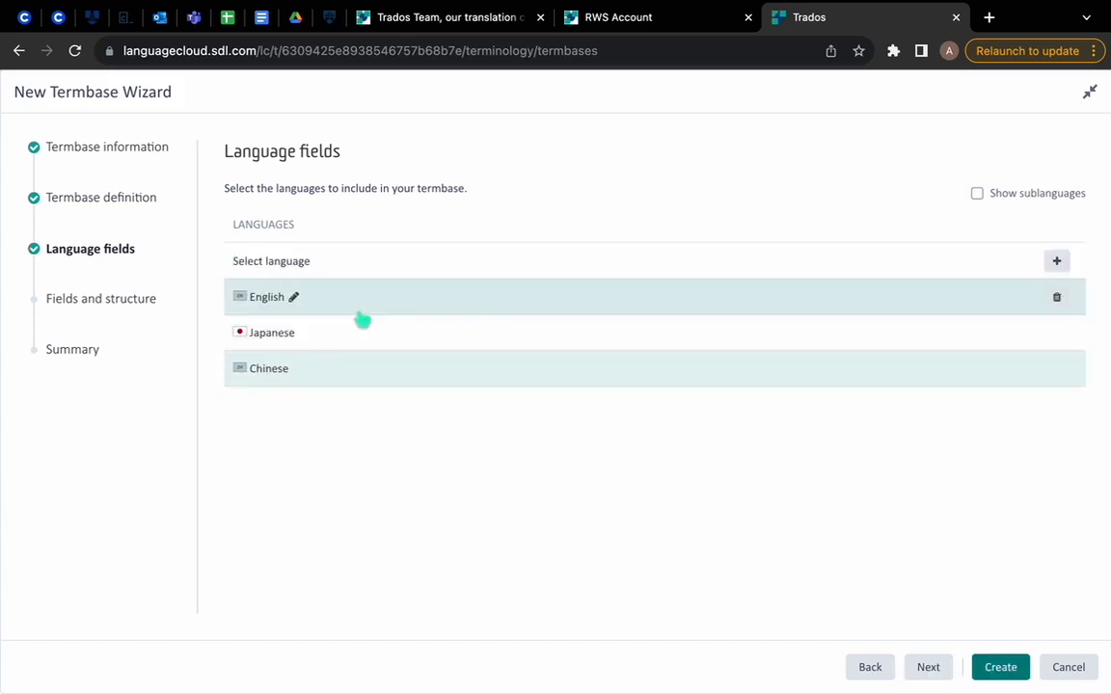
left_click(926, 666)
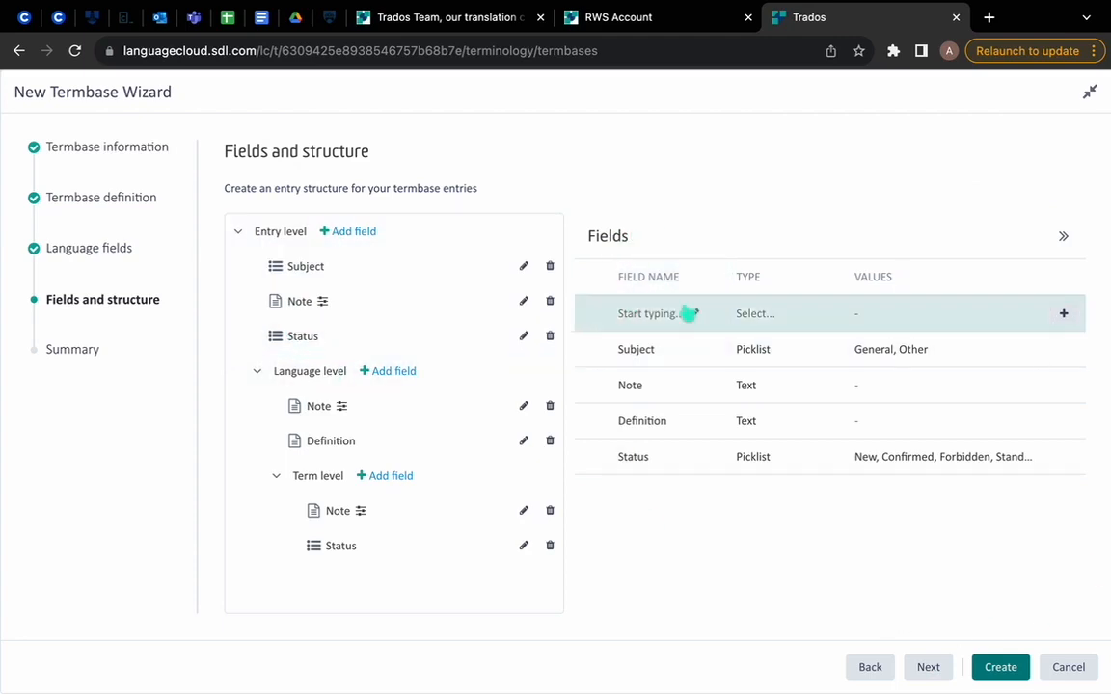
Step: Define a new field named Source of type Text in the termbase's field list
left_click(648, 314)
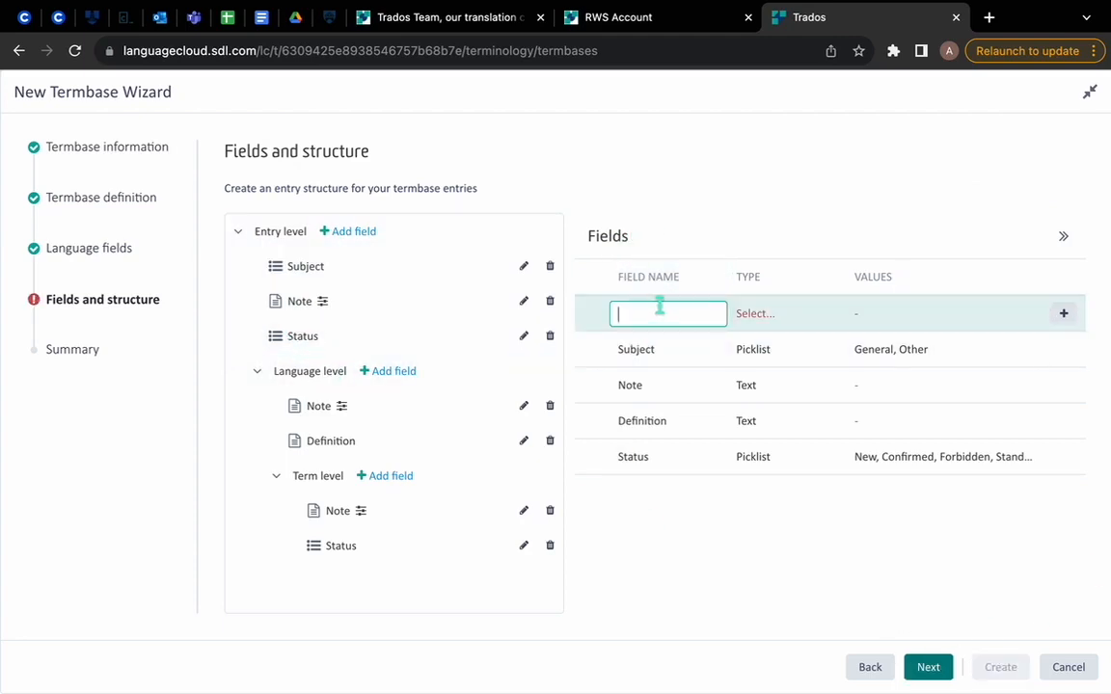
left_click(791, 318)
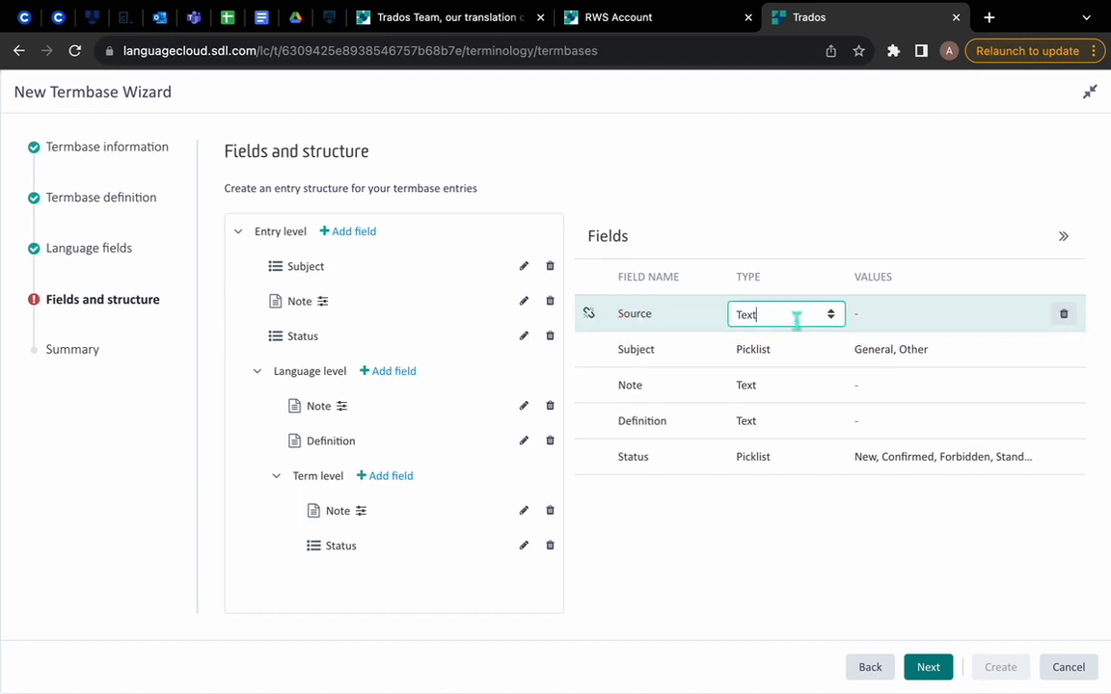
left_click(854, 340)
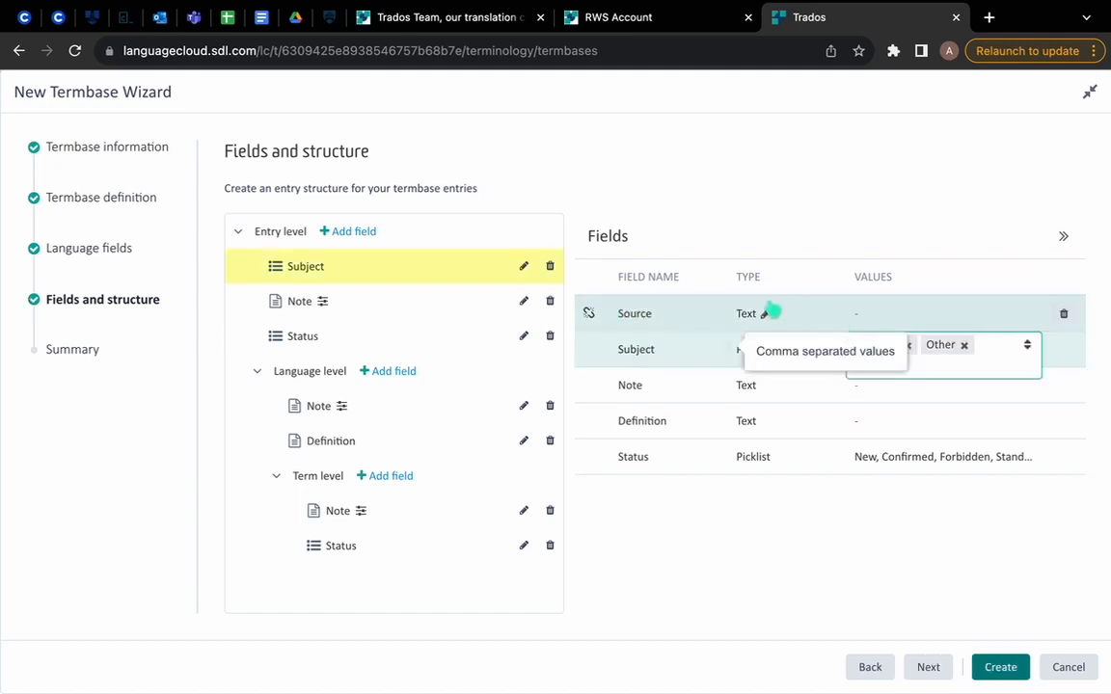
left_click(807, 229)
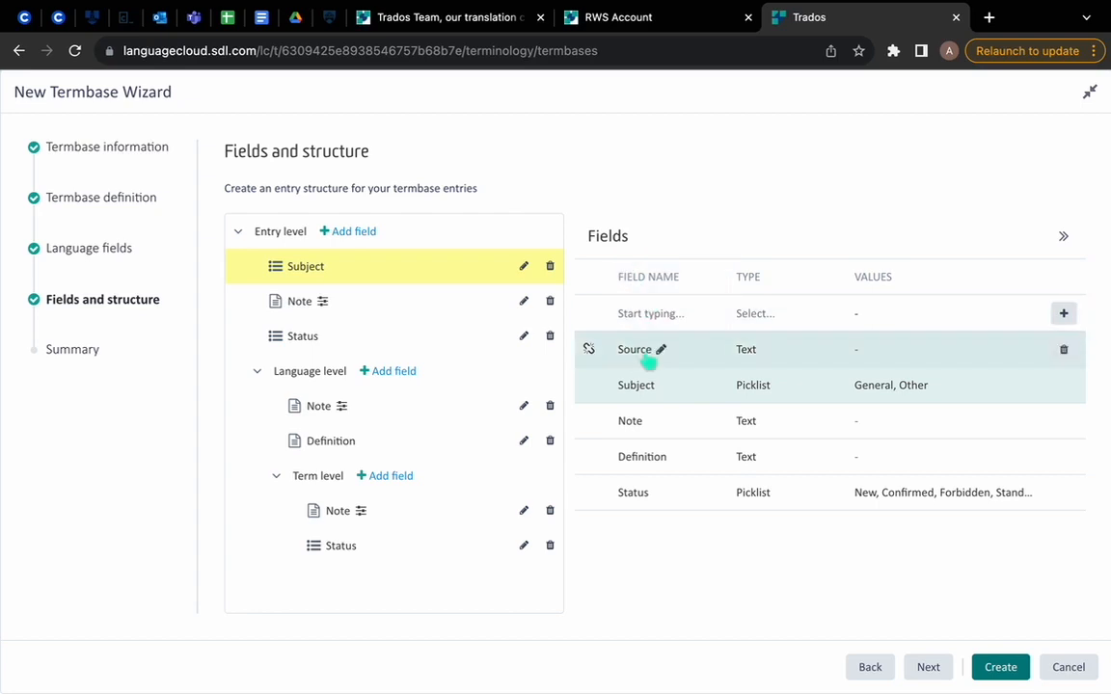
left_click(633, 359)
left_click(925, 350)
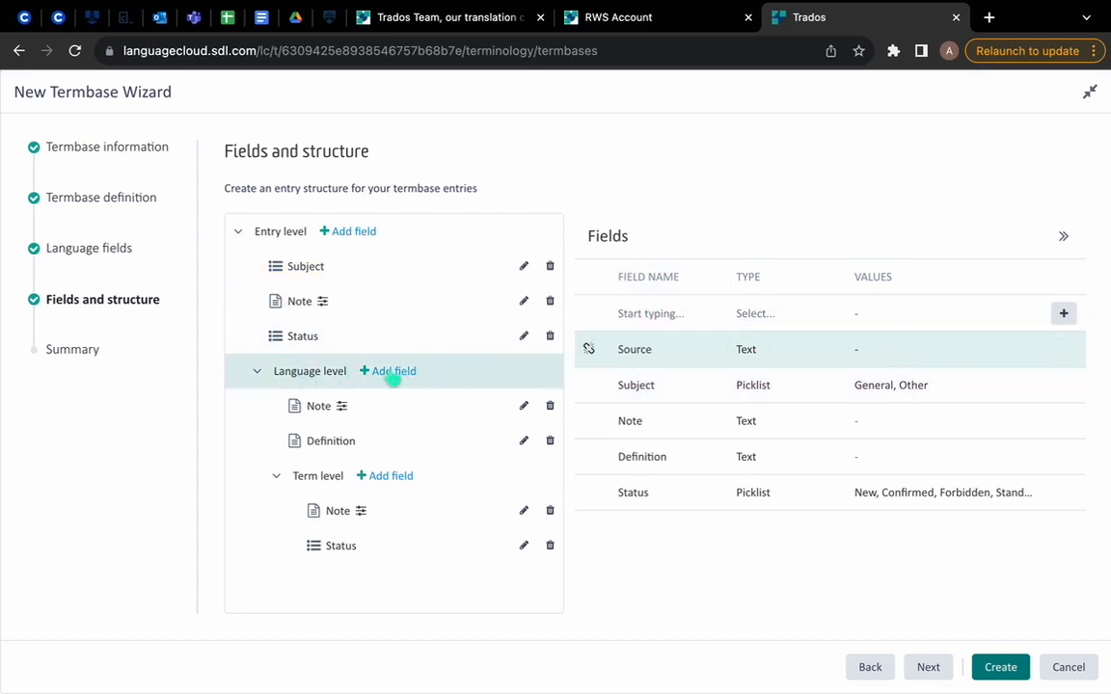
Step: Add the Source field to the language level of the entry structure as mandatory
left_click(385, 372)
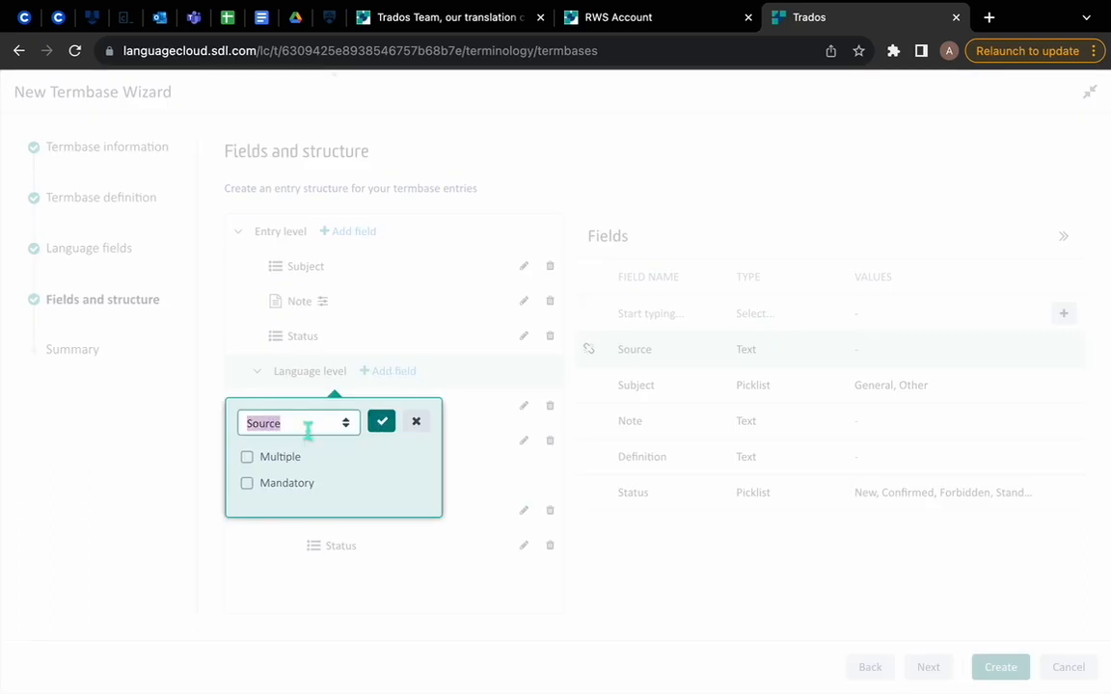
left_click(263, 489)
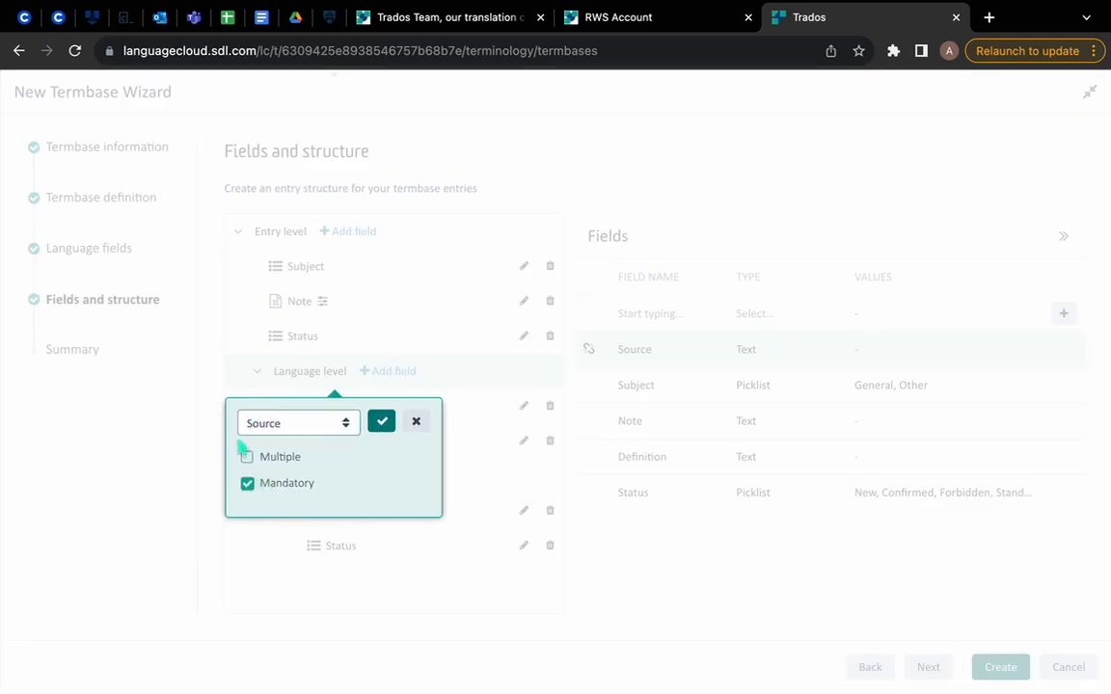
left_click(382, 427)
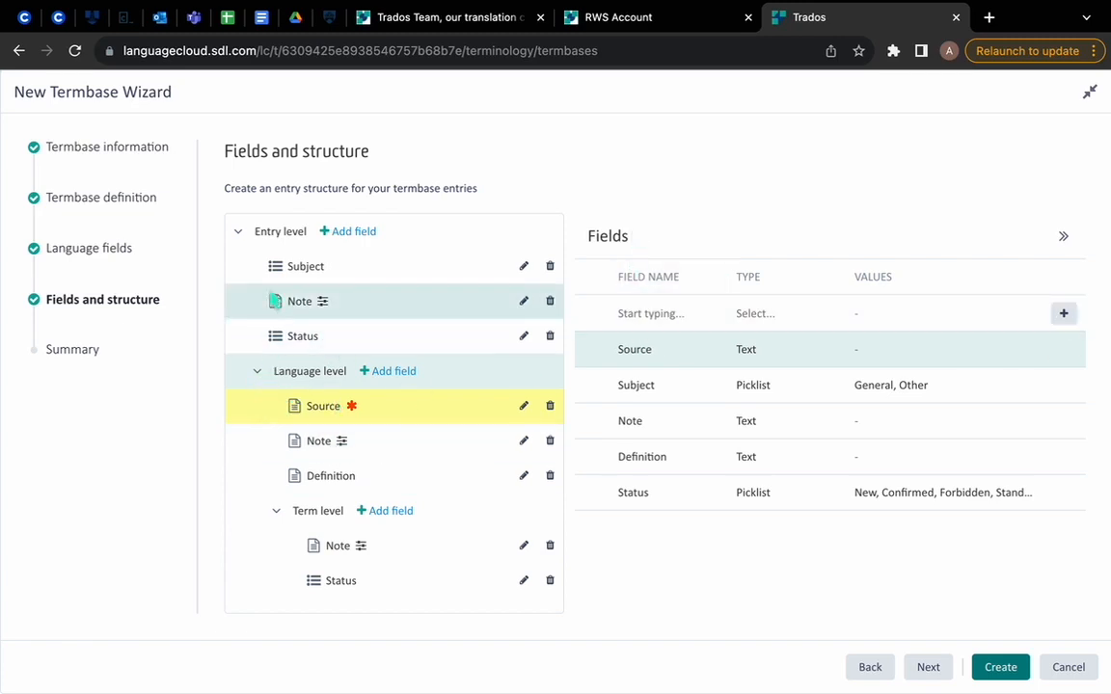
left_click(321, 441)
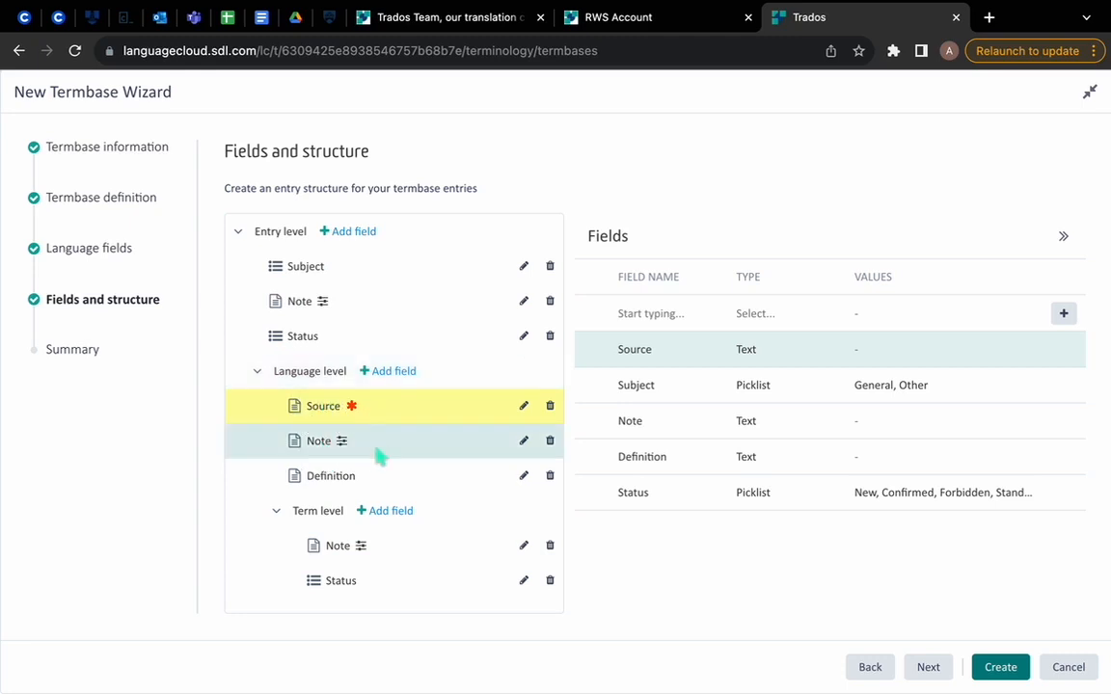
left_click(377, 395)
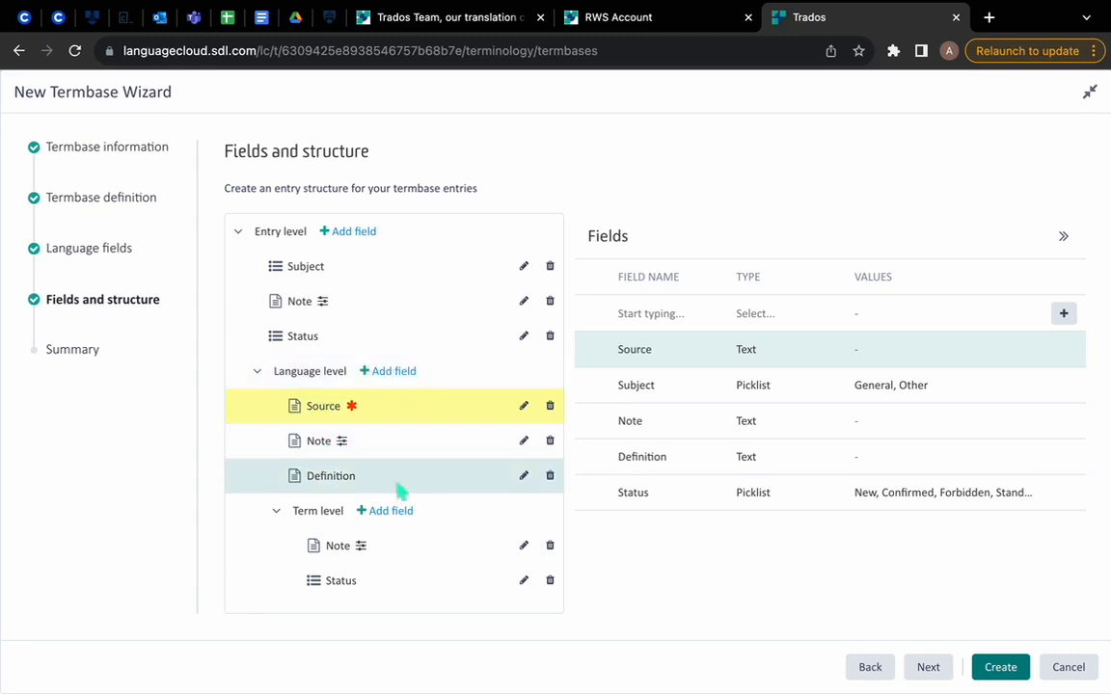
left_click(396, 396)
left_click(401, 461)
left_click(394, 474)
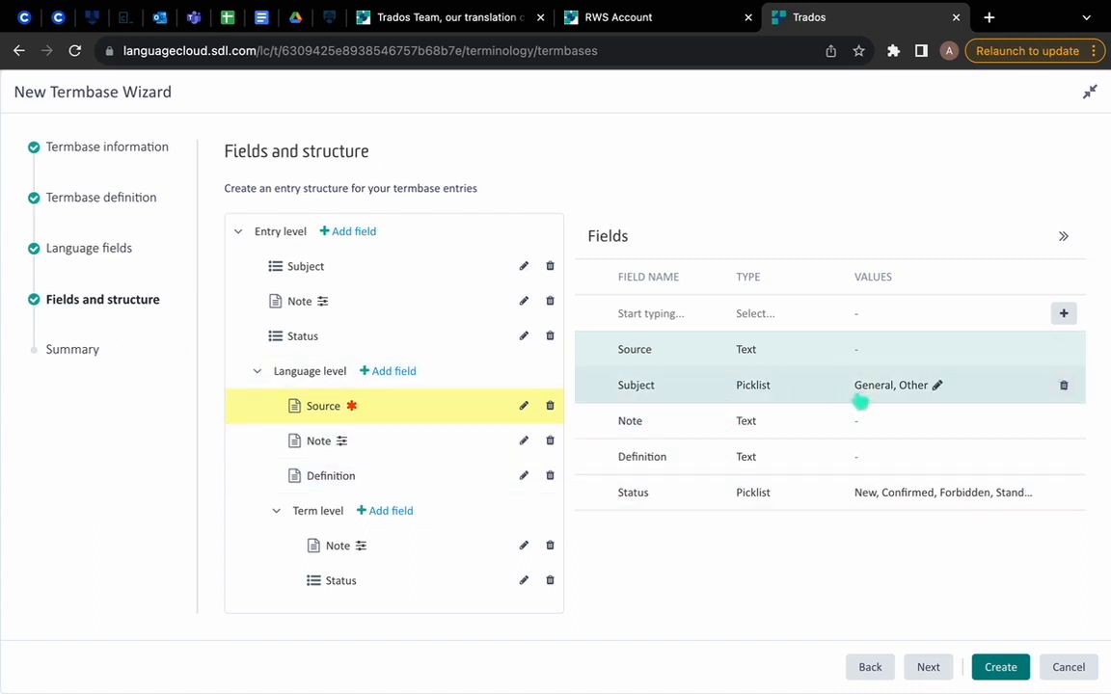
Step: Add the value Legal to the Subject picklist, and remove Legal from the Status picklist
left_click(882, 393)
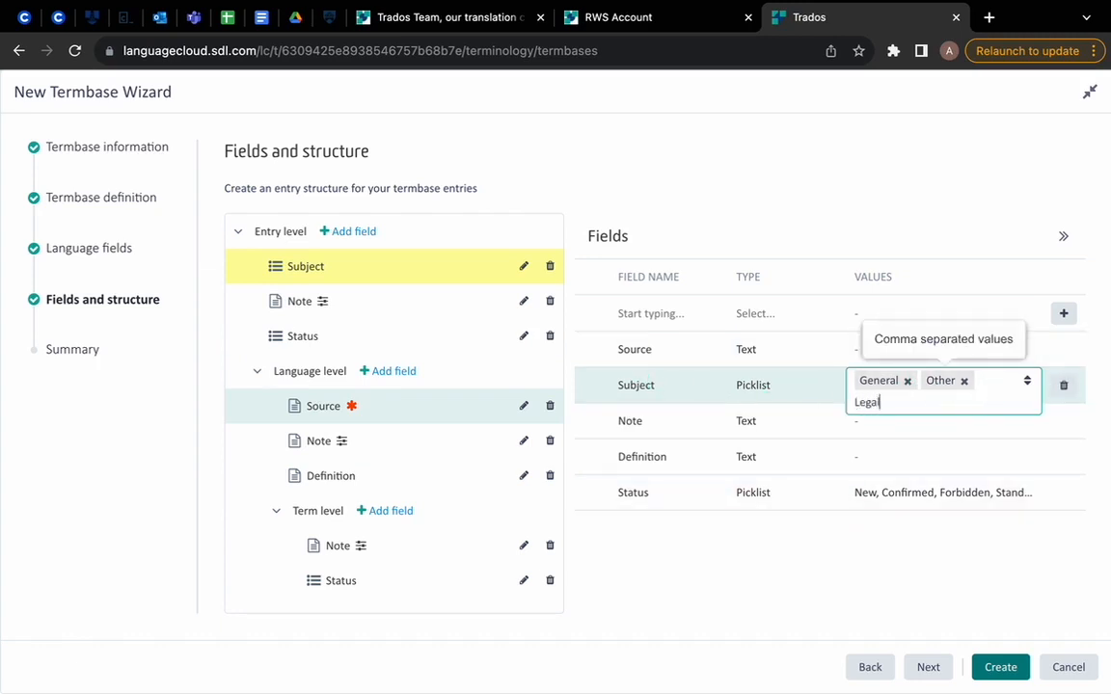
key("Return")
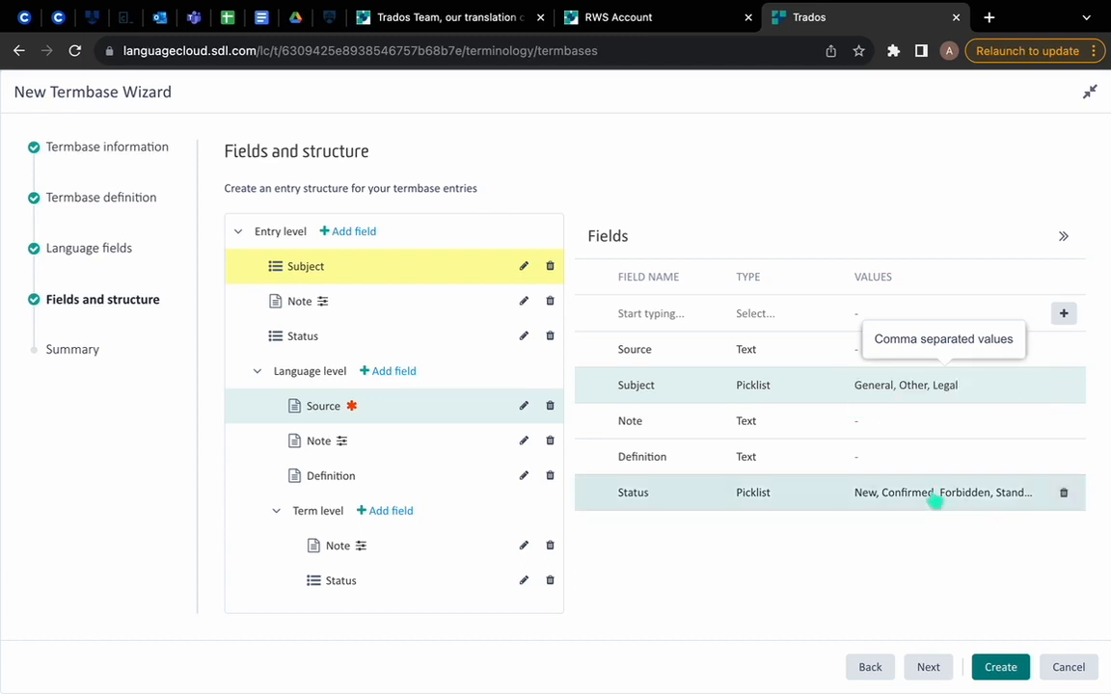
left_click(932, 500)
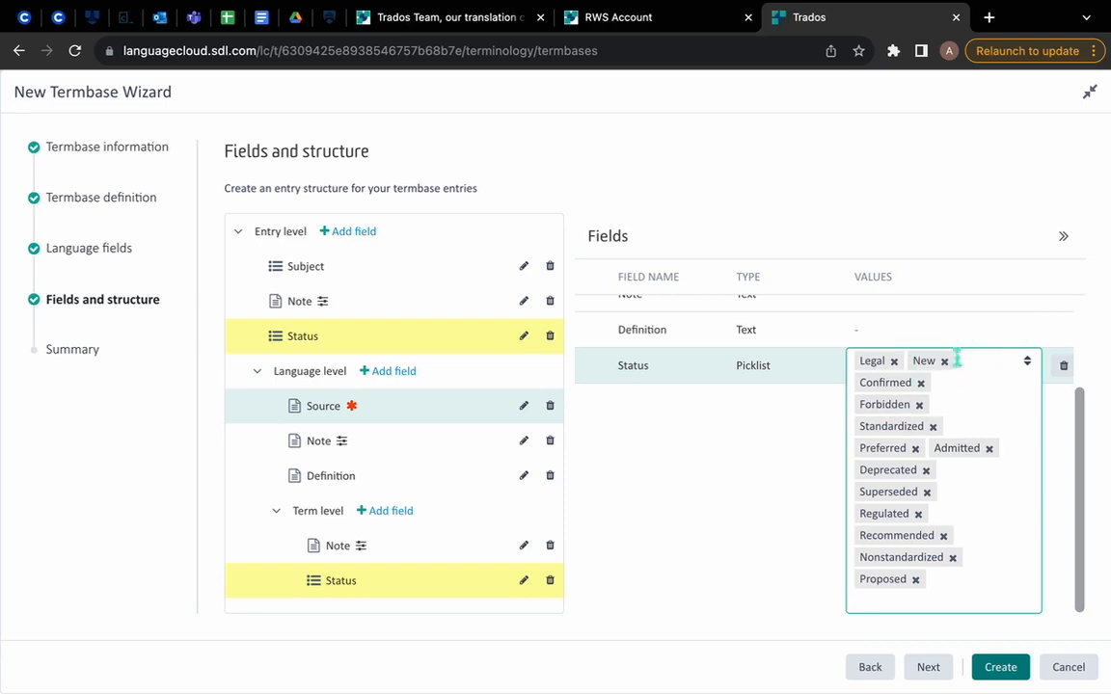
left_click(893, 360)
left_click(773, 471)
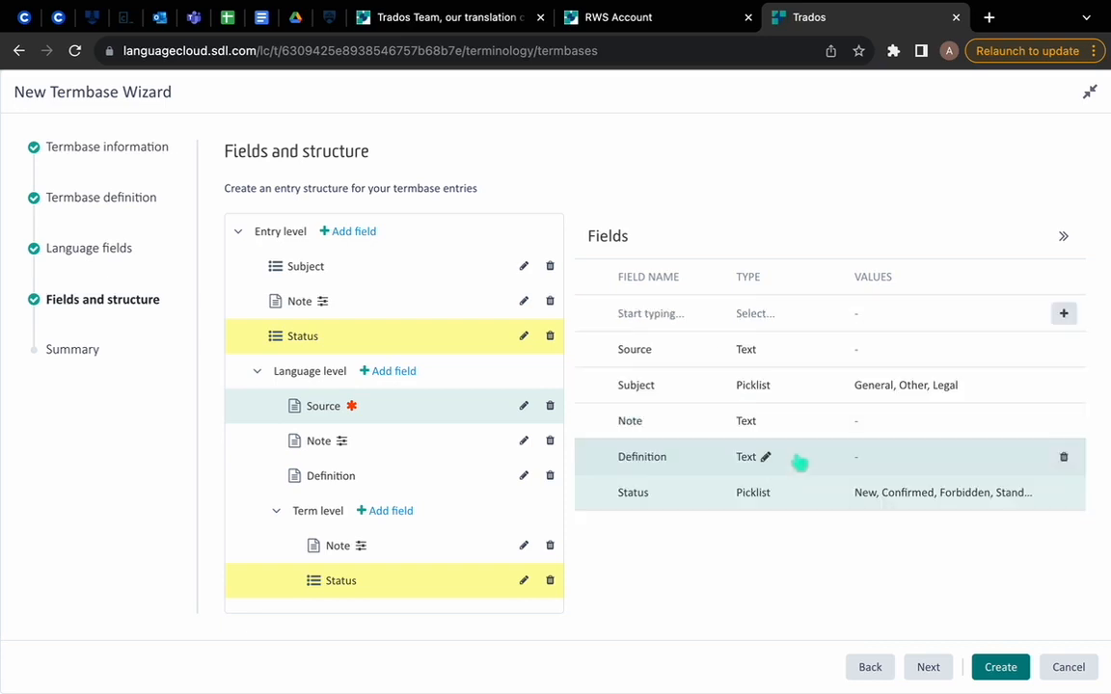
Step: Review the termbase summary, and set it to be saved as a reusable termbase template named My go-to template
left_click(924, 667)
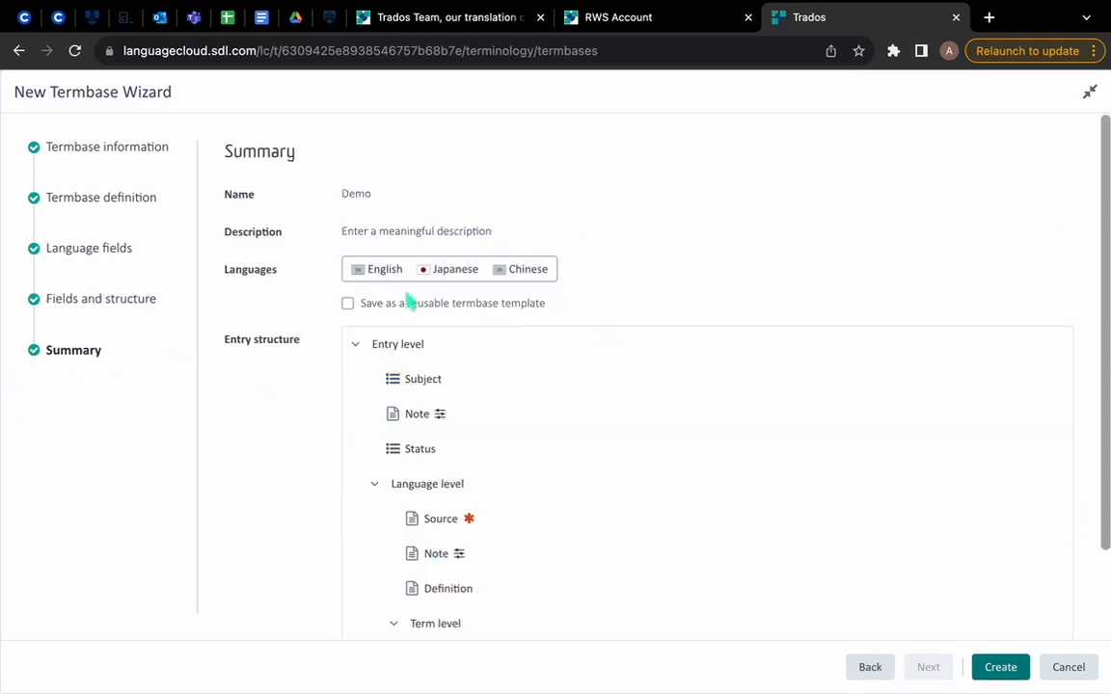
scroll(381, 299, "down", 2)
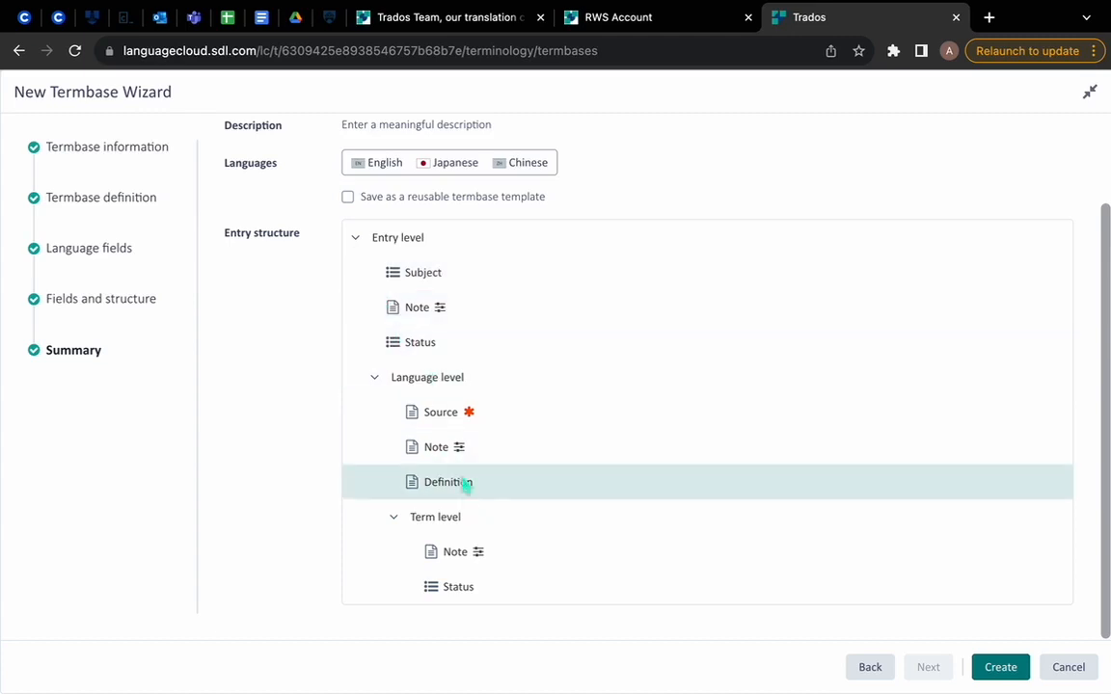
scroll(279, 243, "up", 2)
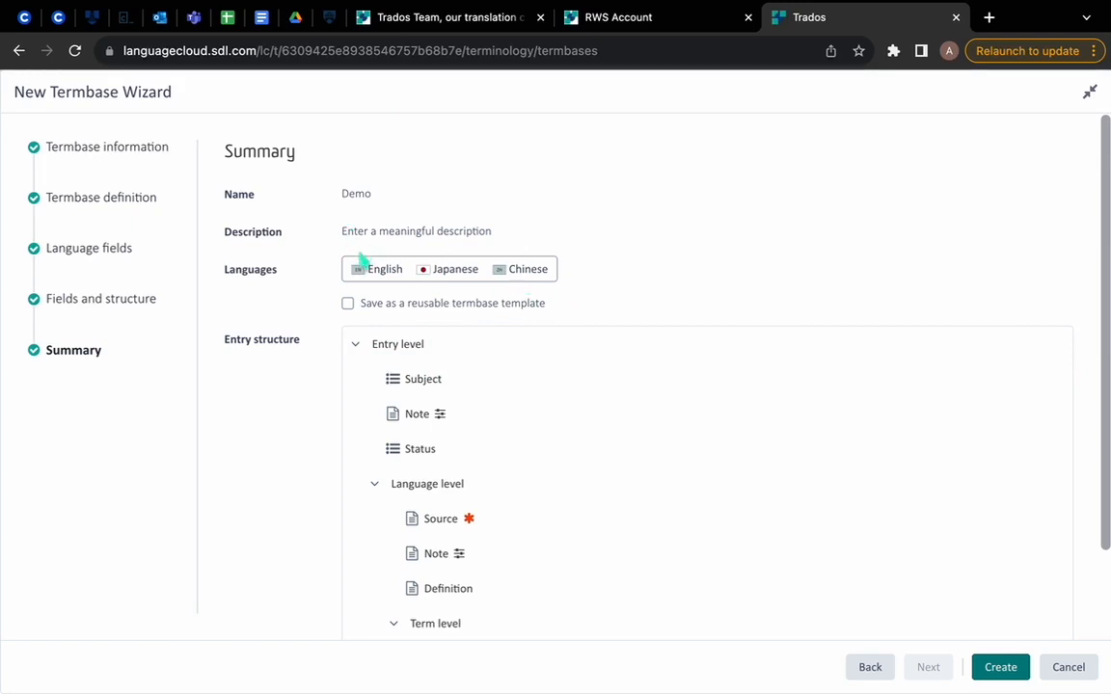
left_click(349, 304)
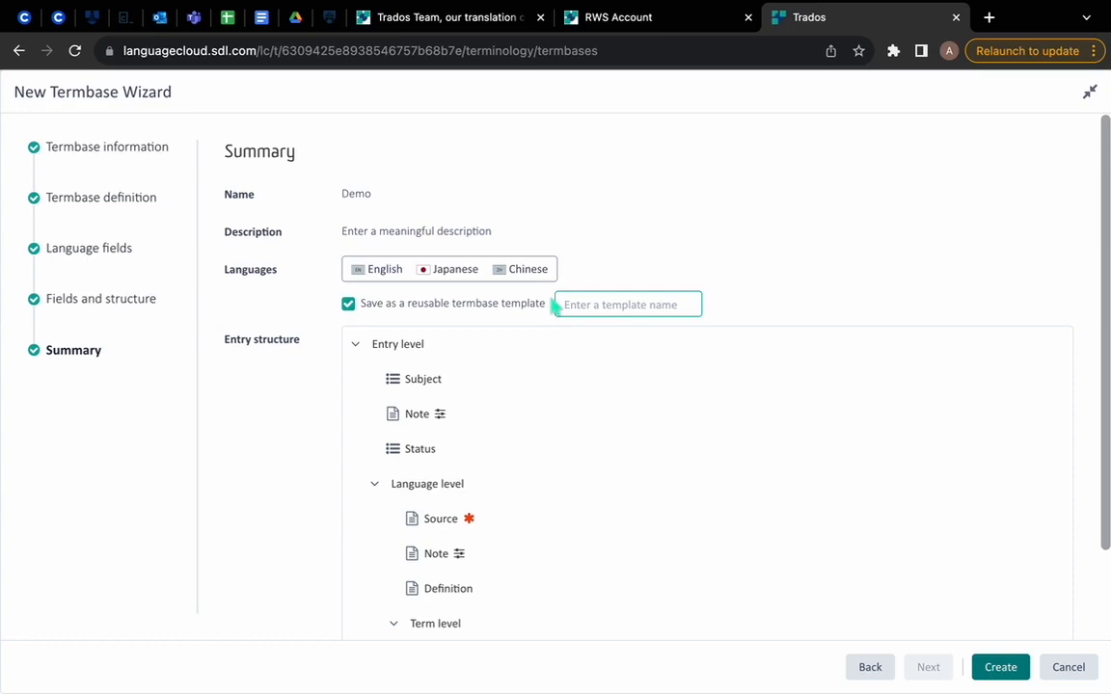
type("My go-to template")
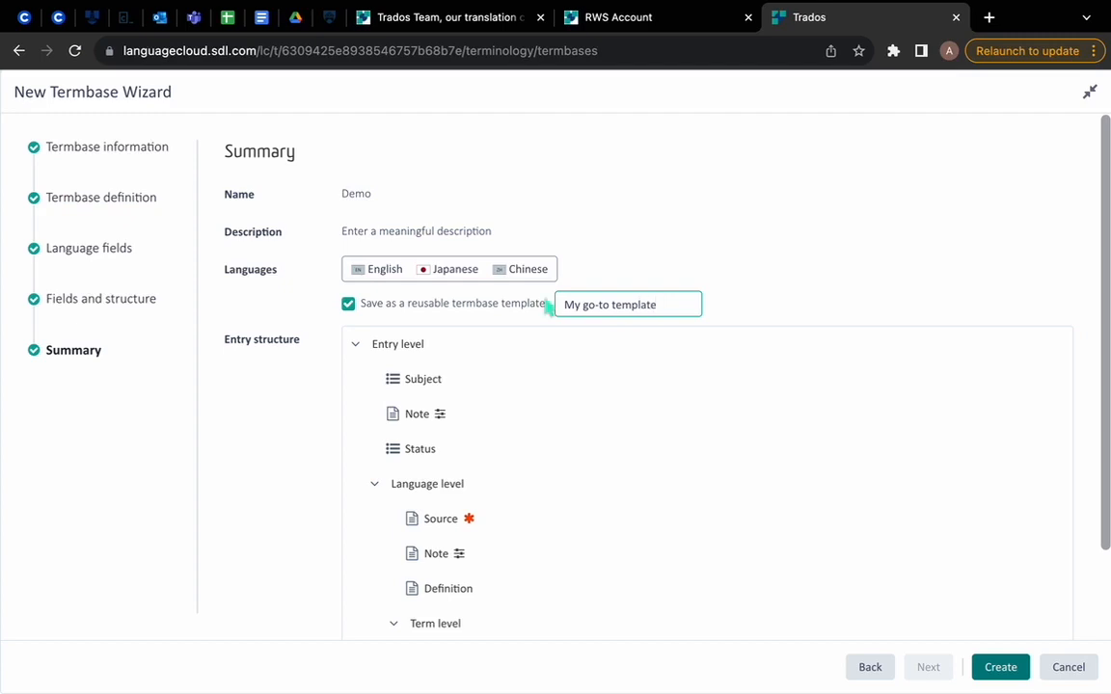
Step: Try to create the Demo termbase with the reviewed settings
scroll(837, 498, "down", 2)
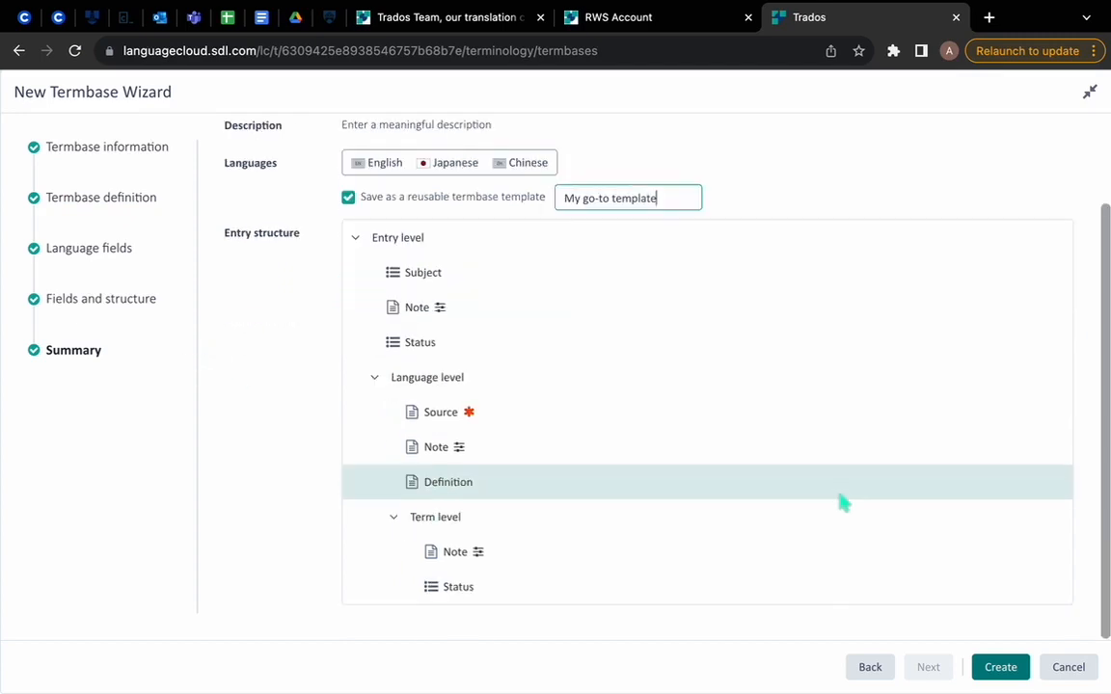
left_click(1010, 665)
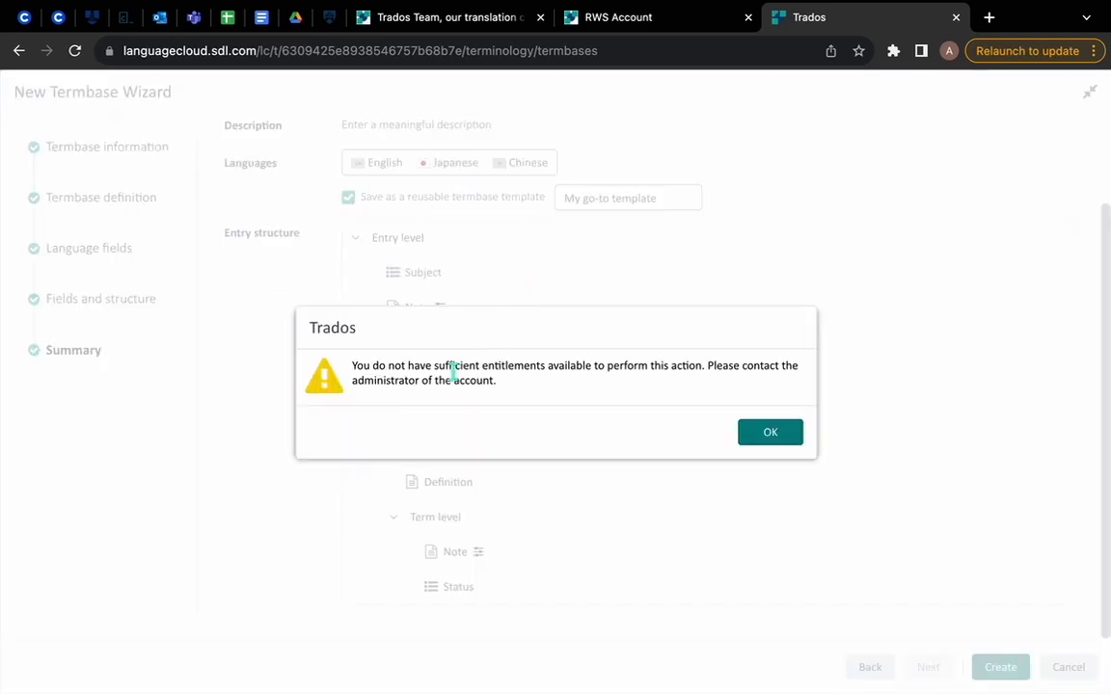
left_click_drag(469, 369, 545, 369)
left_click(553, 388)
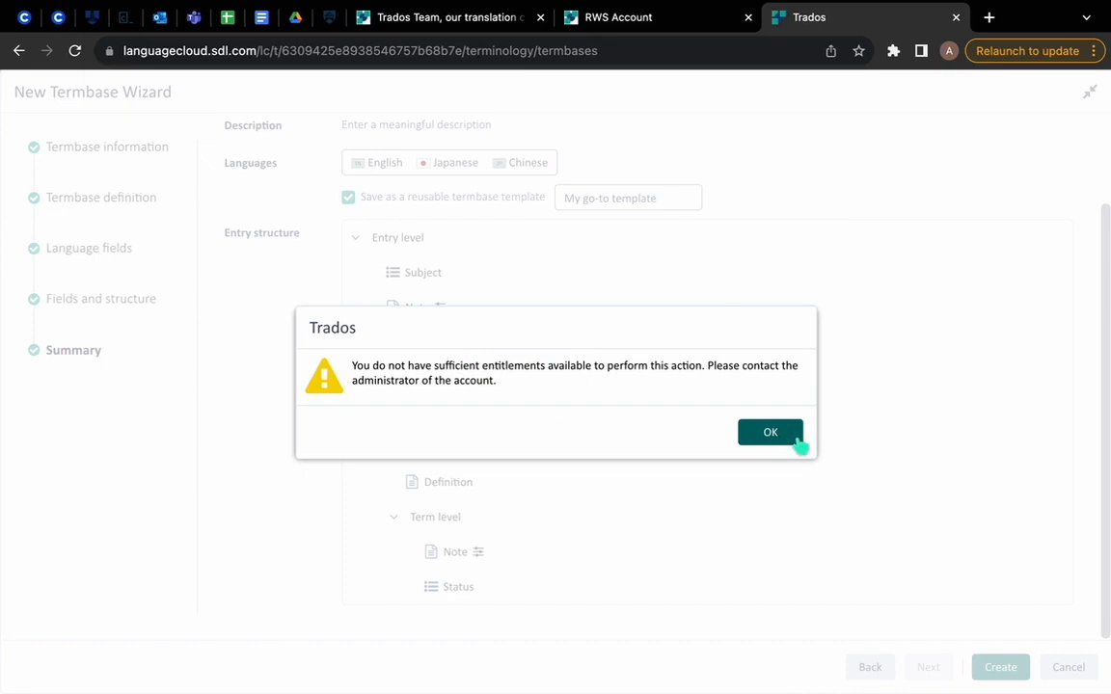
Step: Dismiss the entitlements warning and cancel the New Termbase Wizard for the Demo termbase
left_click(799, 442)
scroll(776, 303, "up", 1)
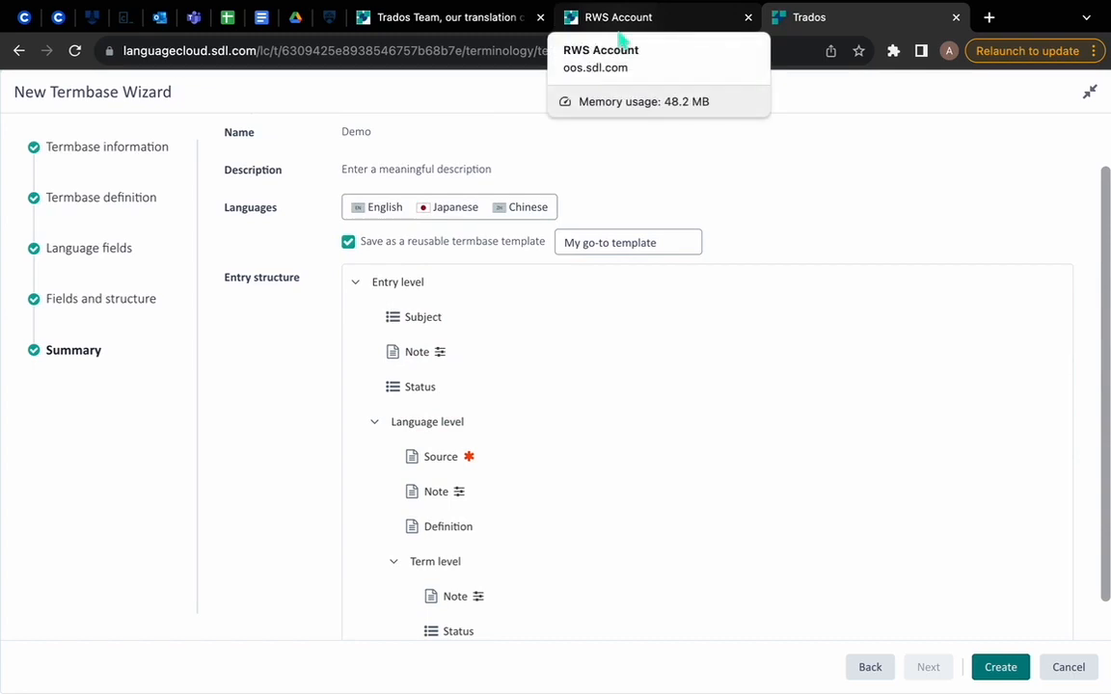
left_click(660, 21)
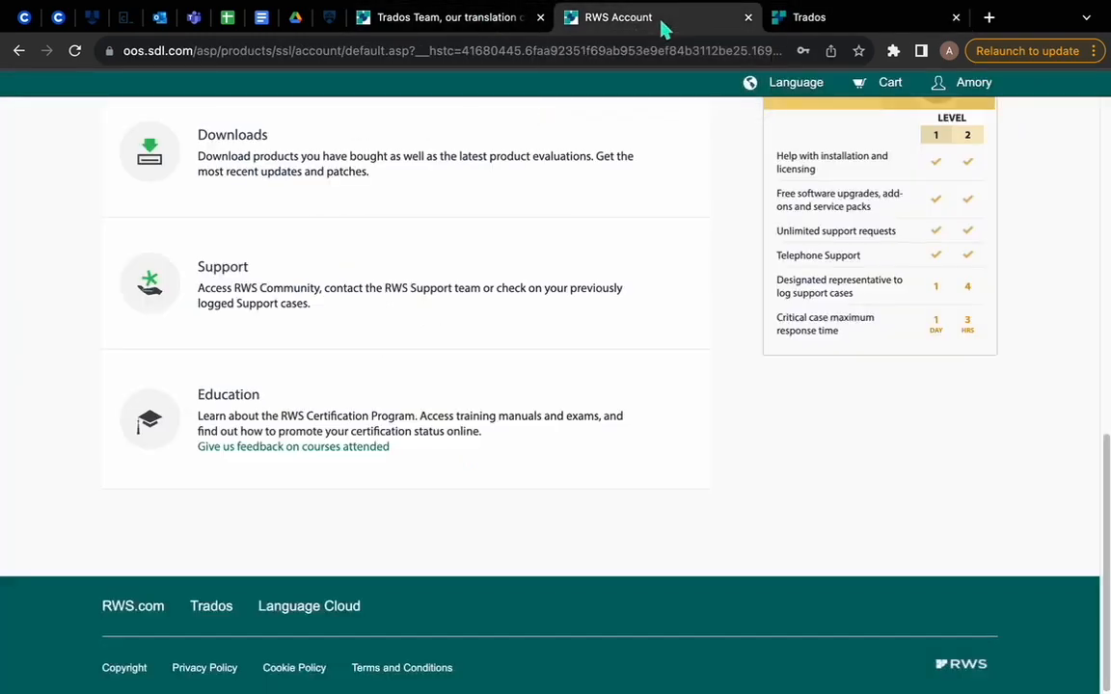
left_click(855, 21)
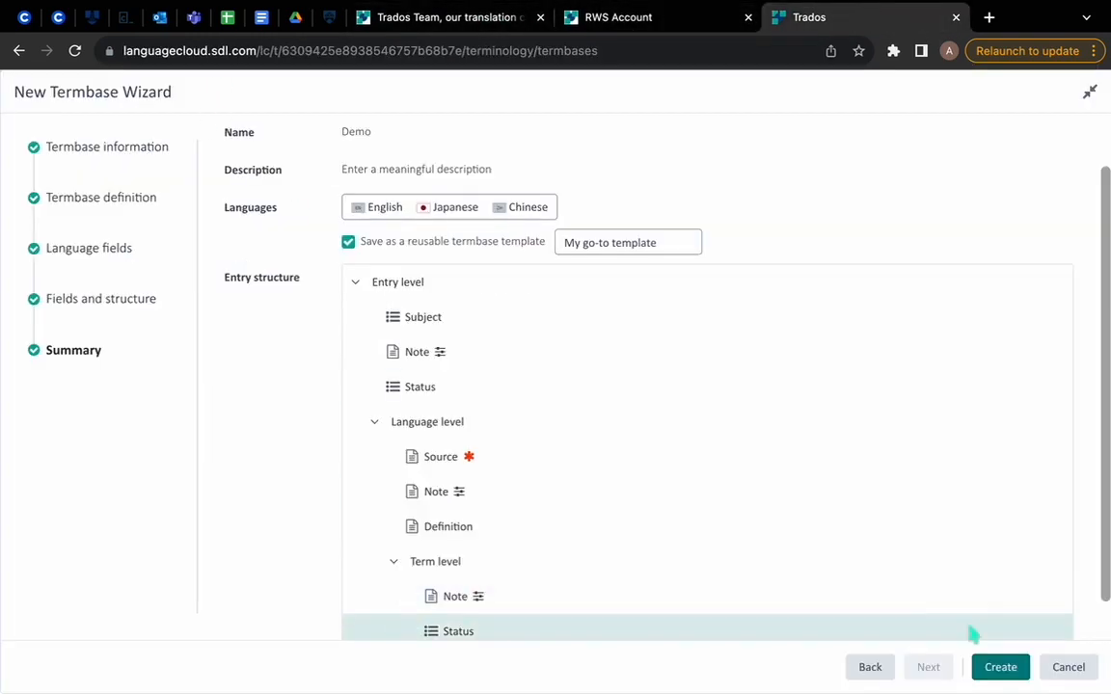
left_click(1066, 664)
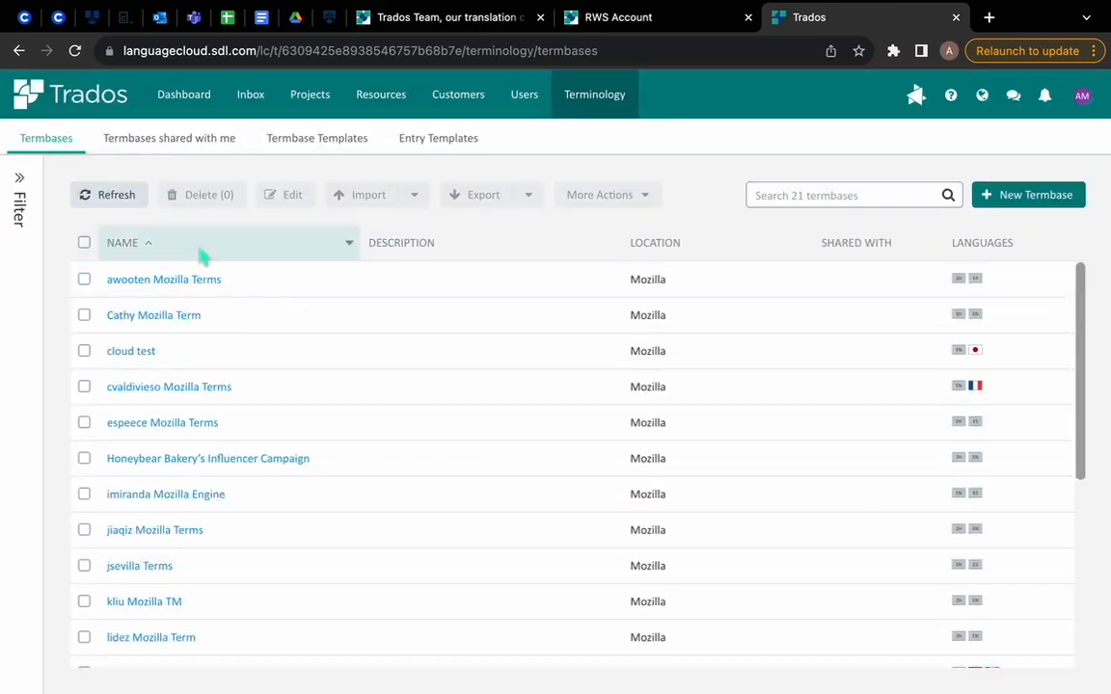
Step: Open the last Mozilla Terms termbase in the list and start a new blank entry in it
scroll(335, 508, "down", 5)
scroll(446, 327, "up", 4)
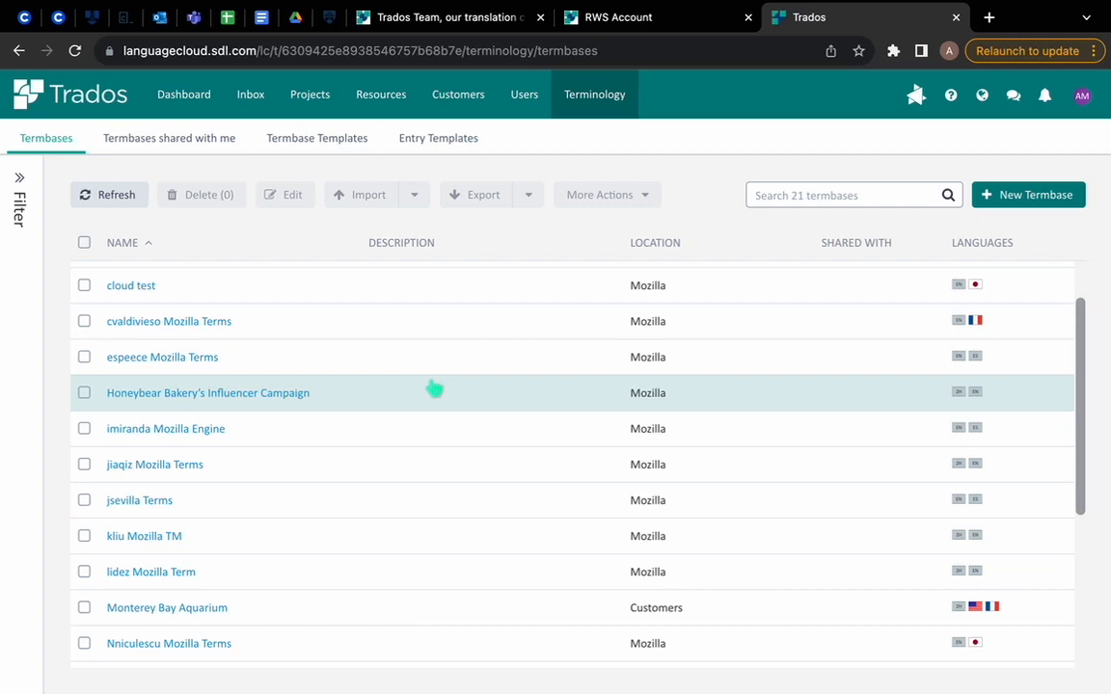
scroll(368, 567, "down", 4)
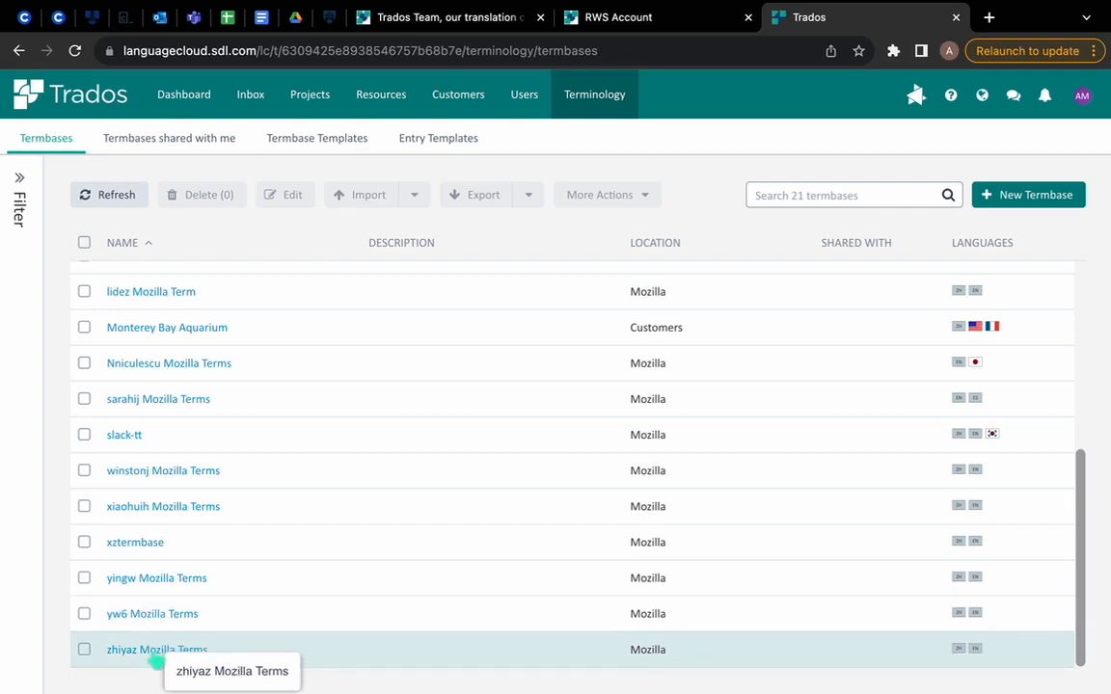
left_click(152, 655)
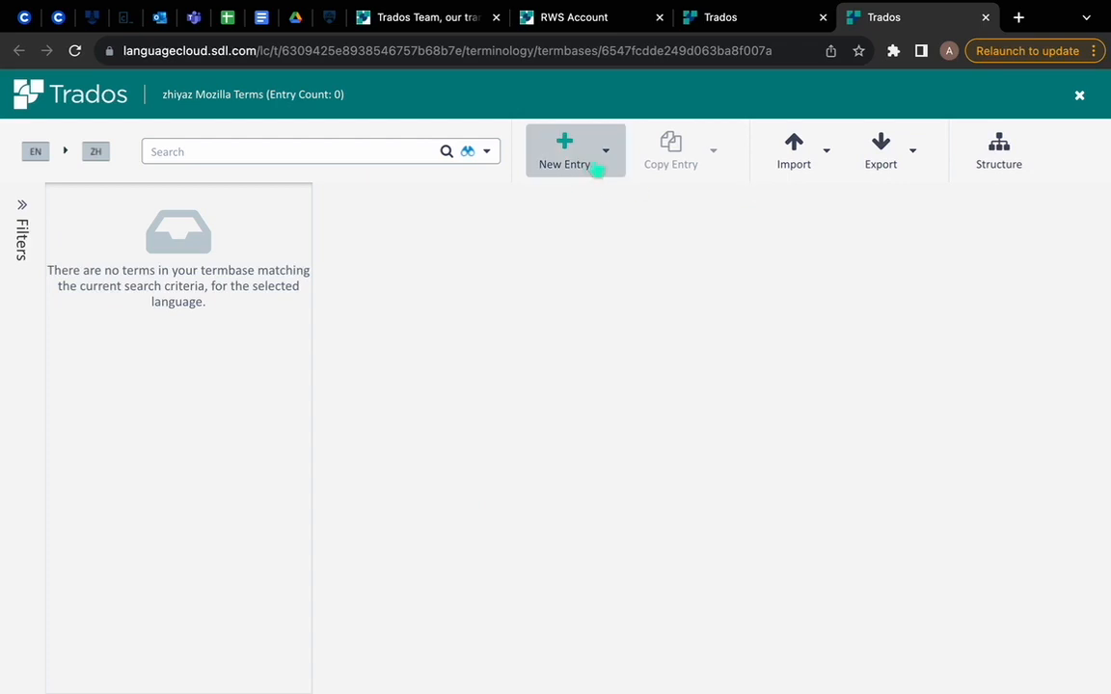
left_click(572, 146)
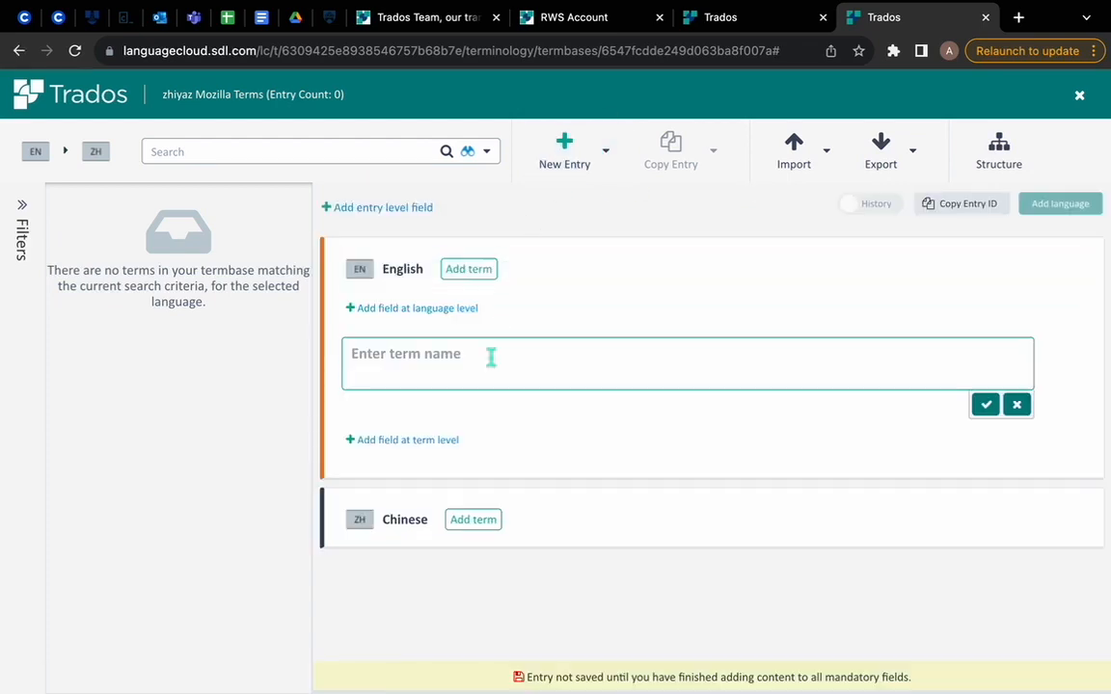
Step: Upload Demo Termbase.xlsx for import into the open termbase, with strict import turned off and duplicated entries overwritten
left_click(816, 171)
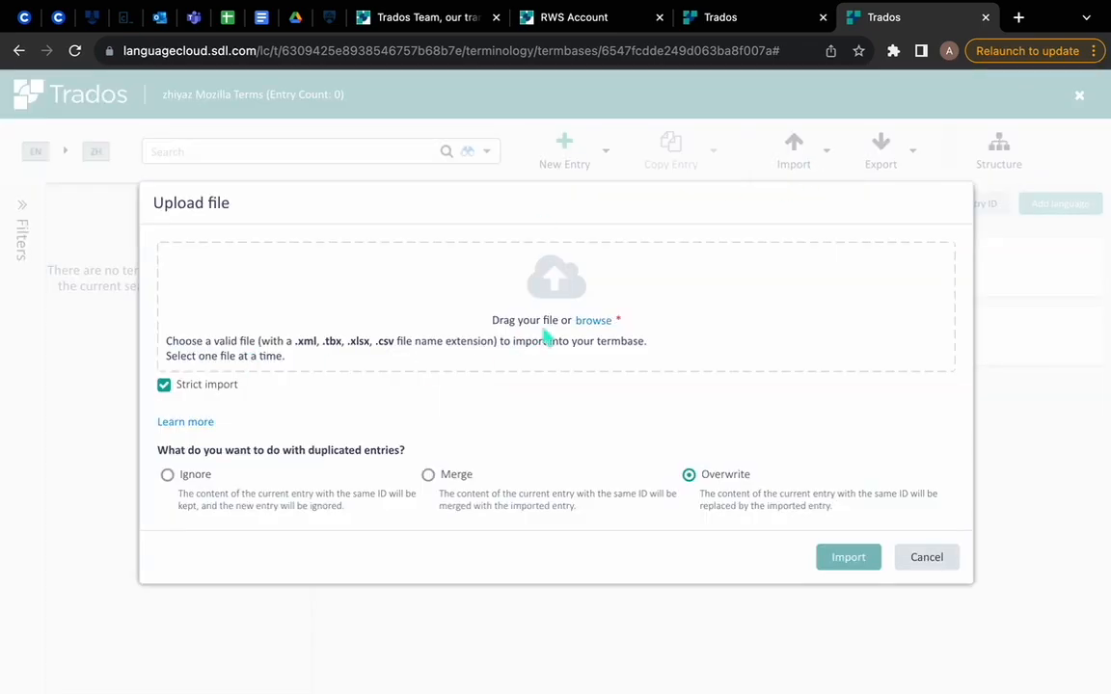
mouse_move(168, 395)
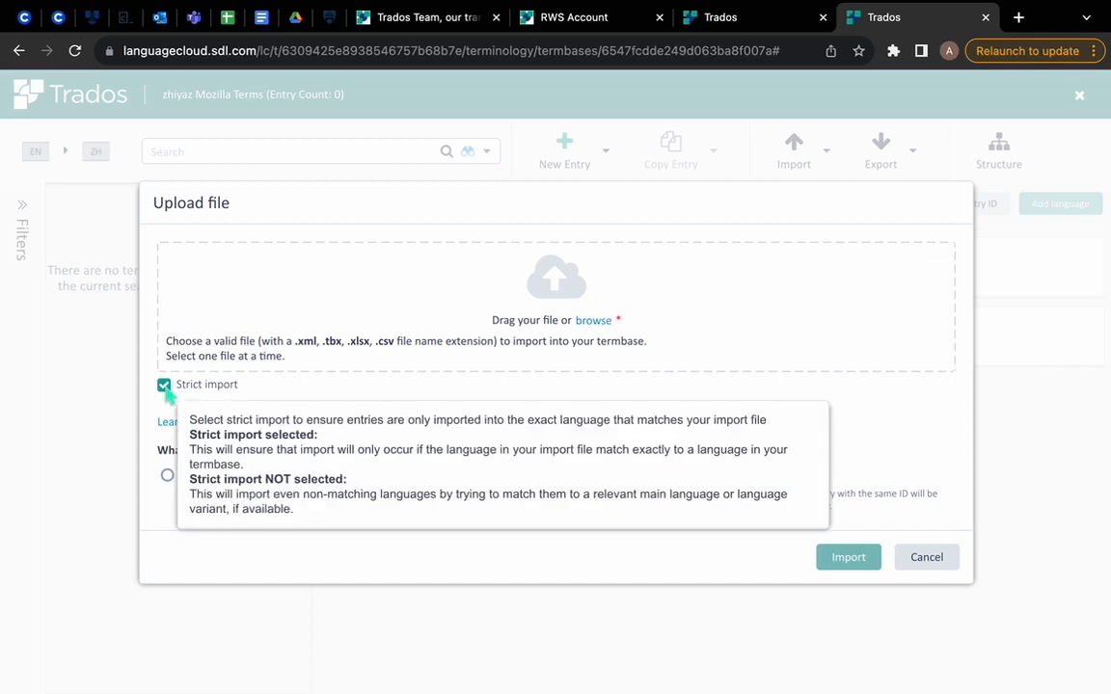
left_click(164, 385)
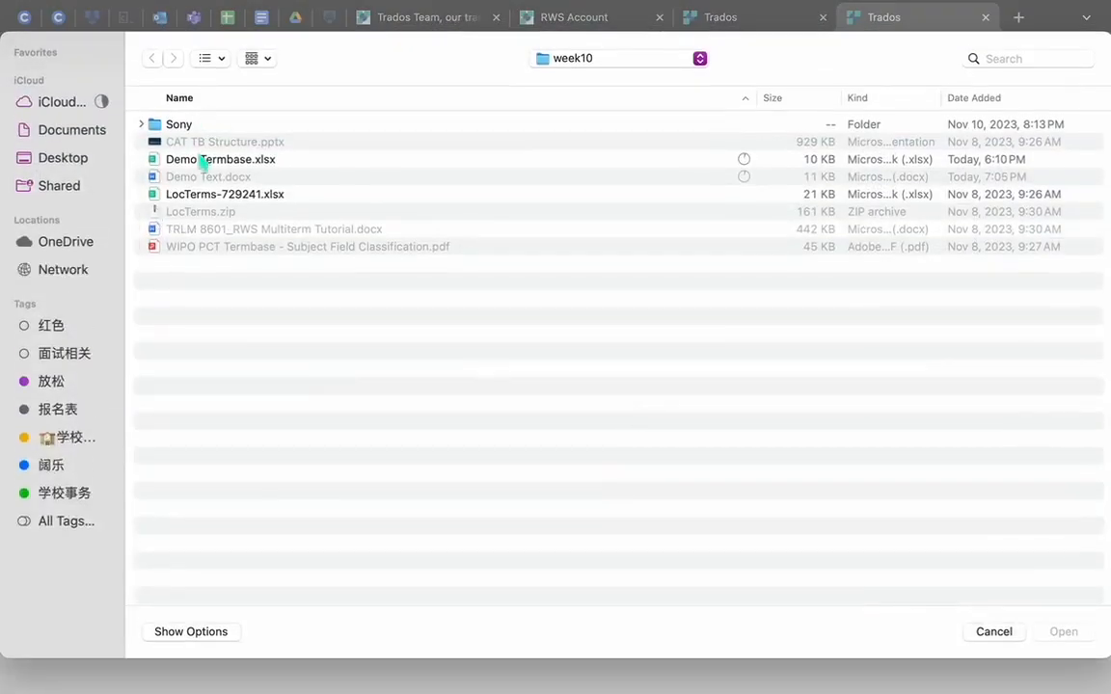
left_click(201, 160)
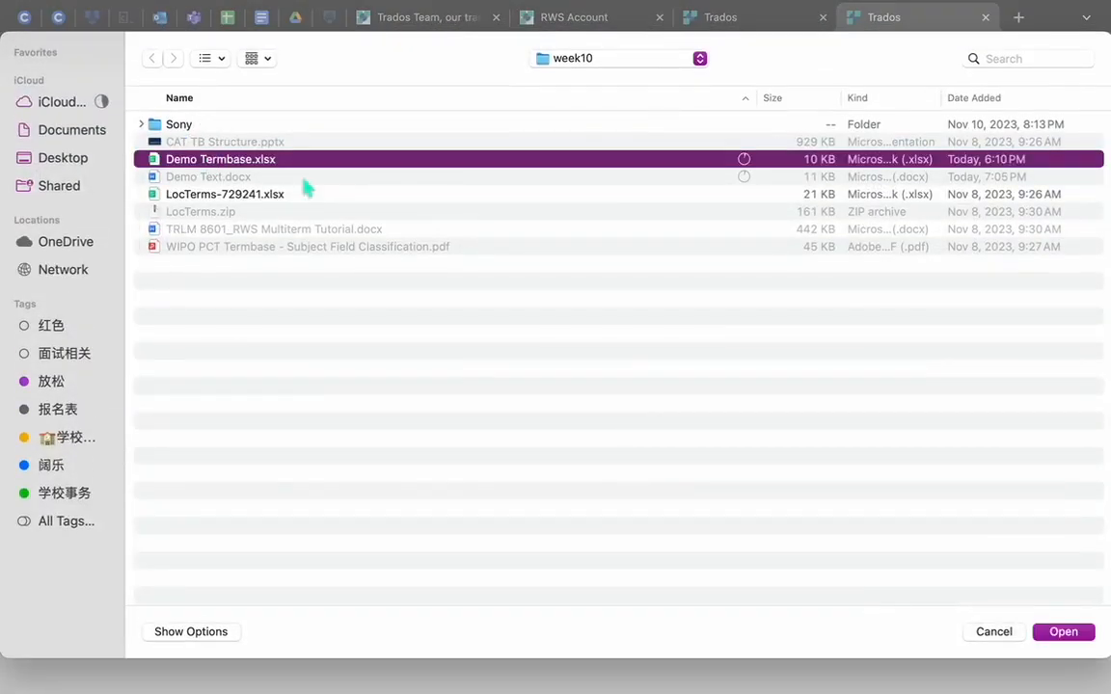
left_click(1062, 634)
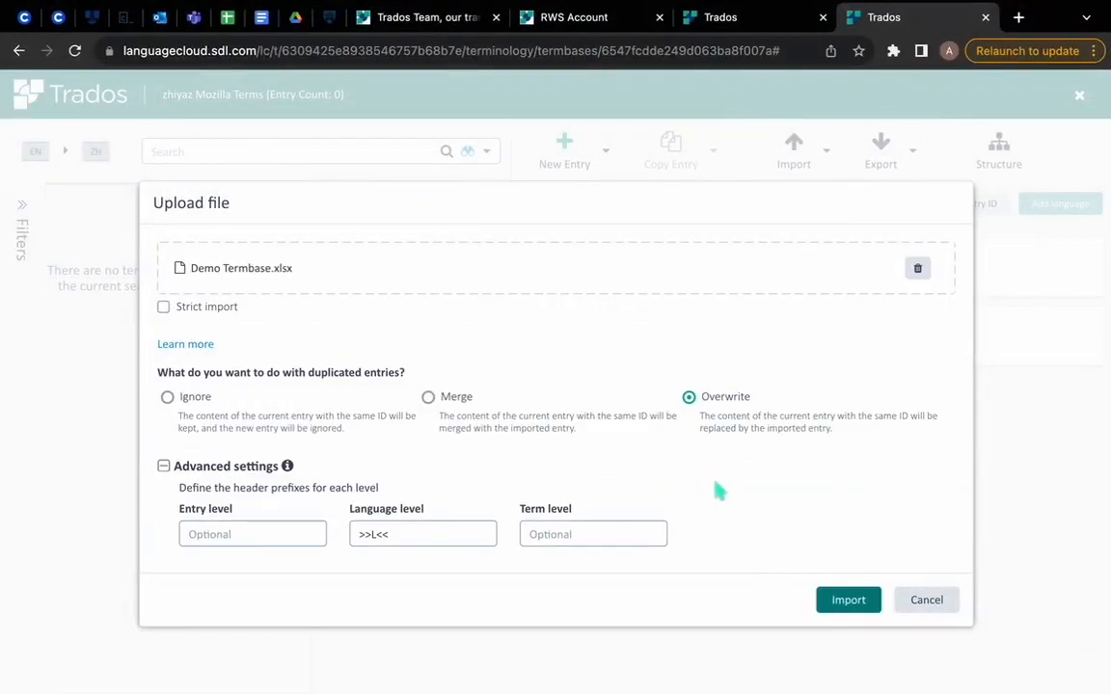
left_click(854, 602)
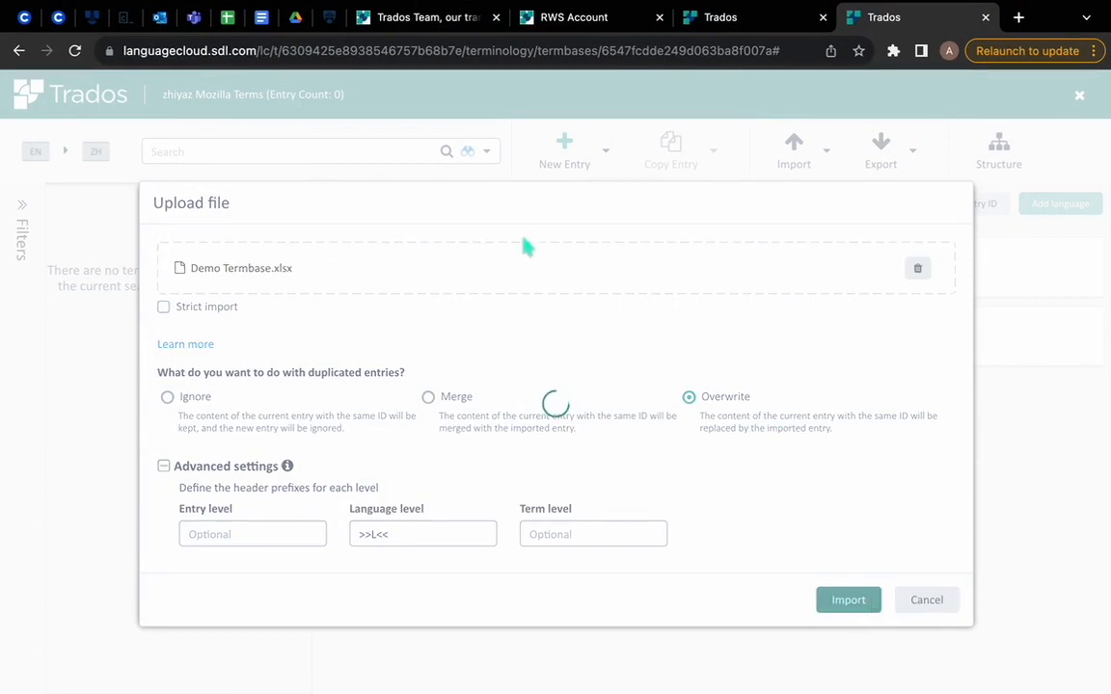
Step: Examine the import field matches, comparing them with the termbase's languages and the Japanese terms in Demo Termbase.xlsx in WPS
scroll(574, 468, "down", 3)
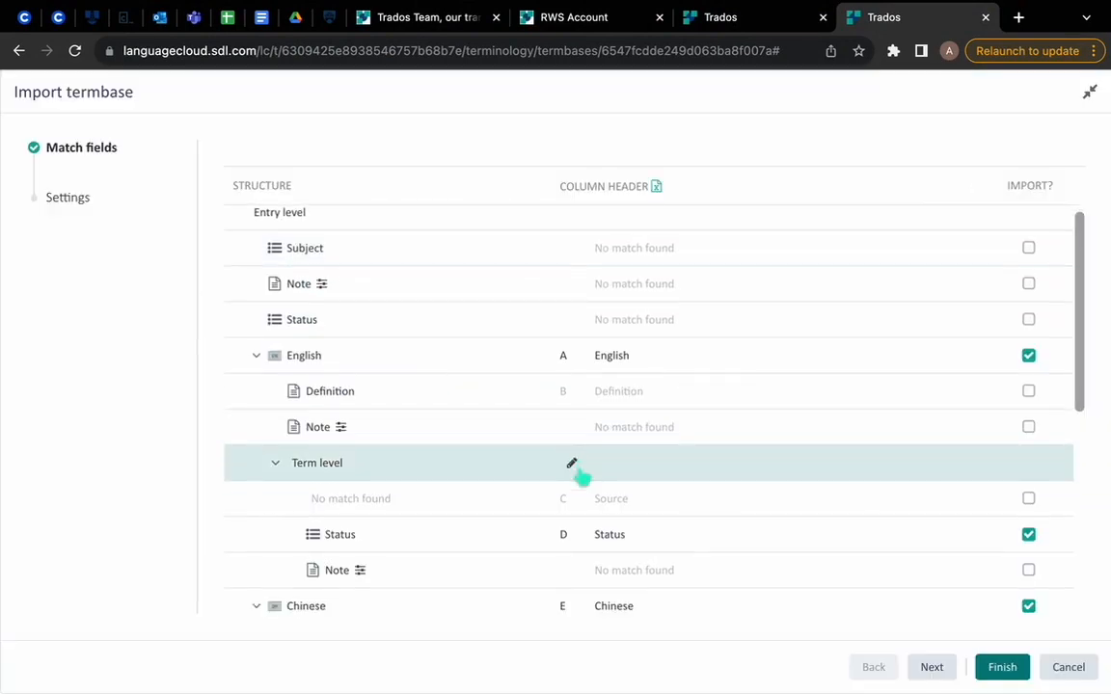
scroll(977, 473, "down", 7)
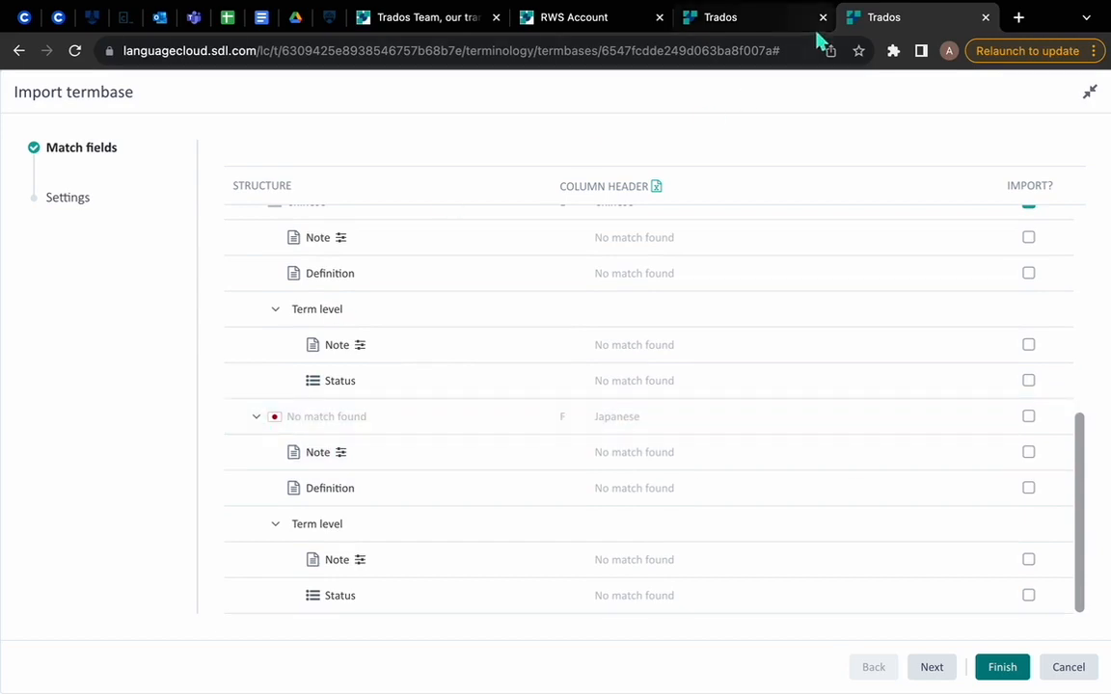
left_click(761, 23)
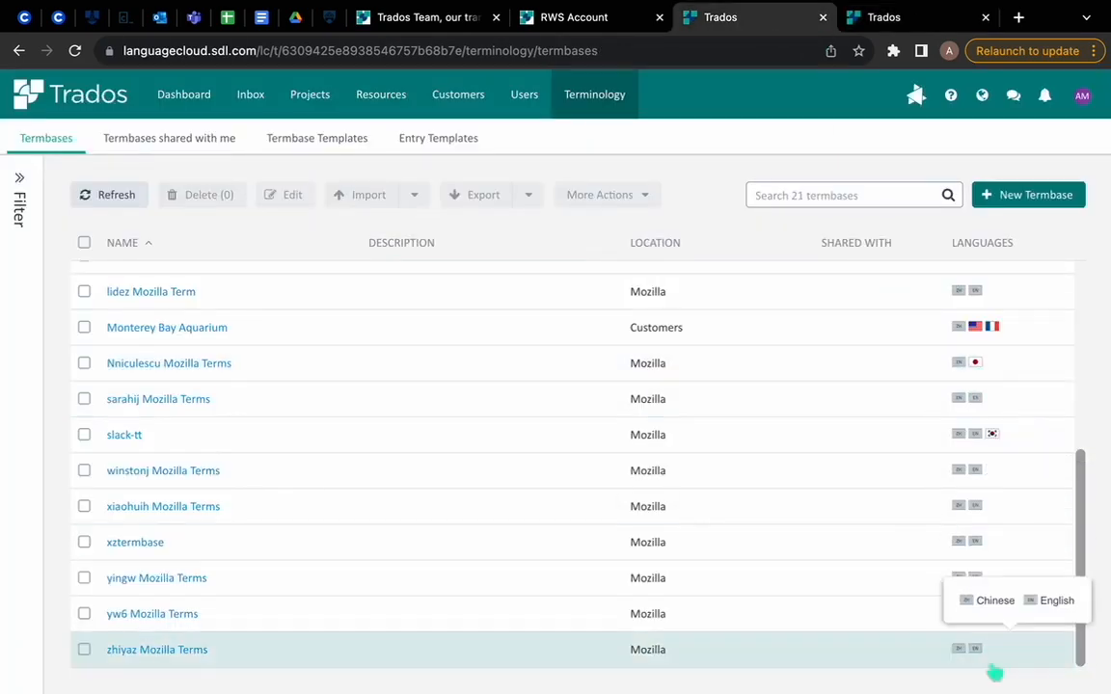
left_click(896, 18)
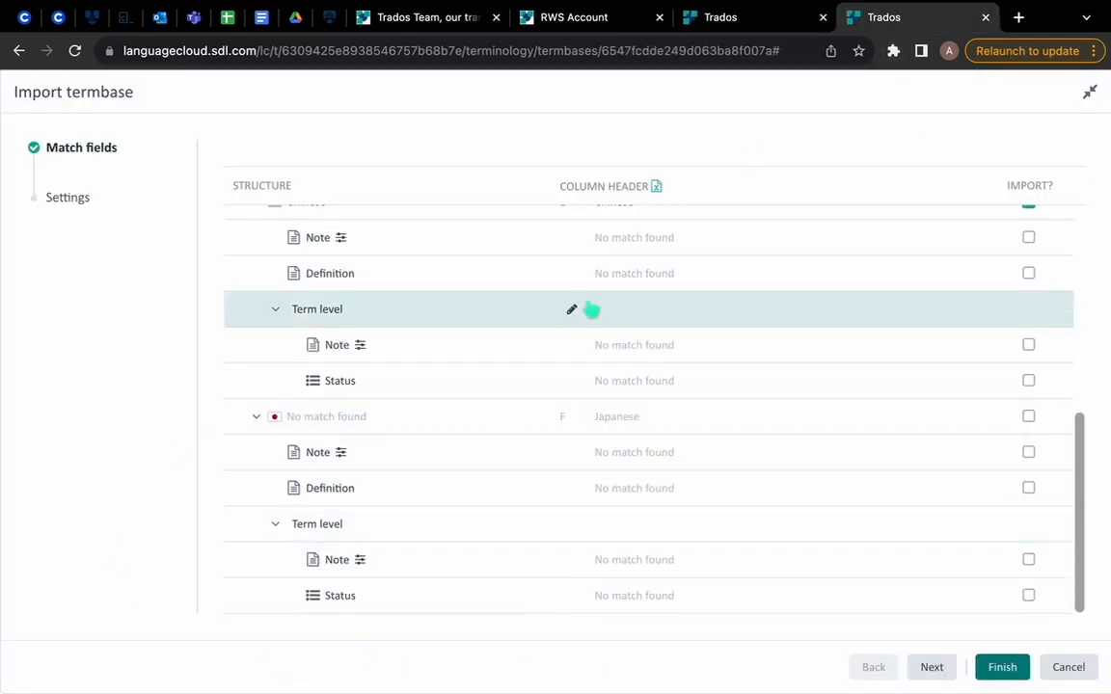
key("ctrl+Right")
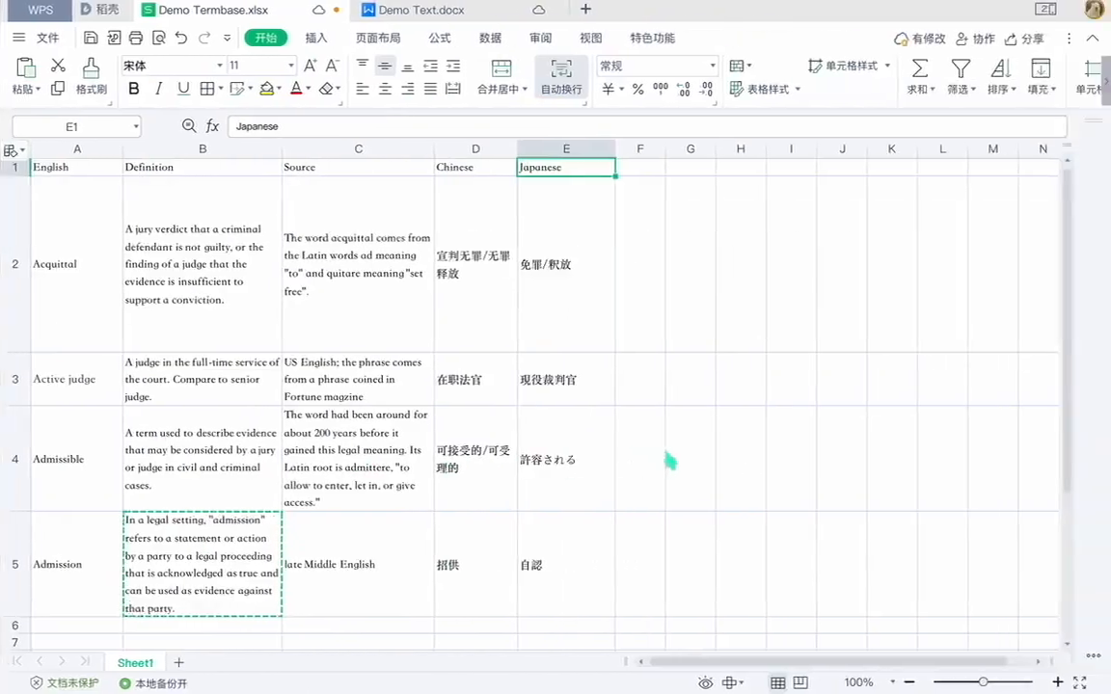
left_click(546, 277)
left_click_drag(556, 213, 574, 574)
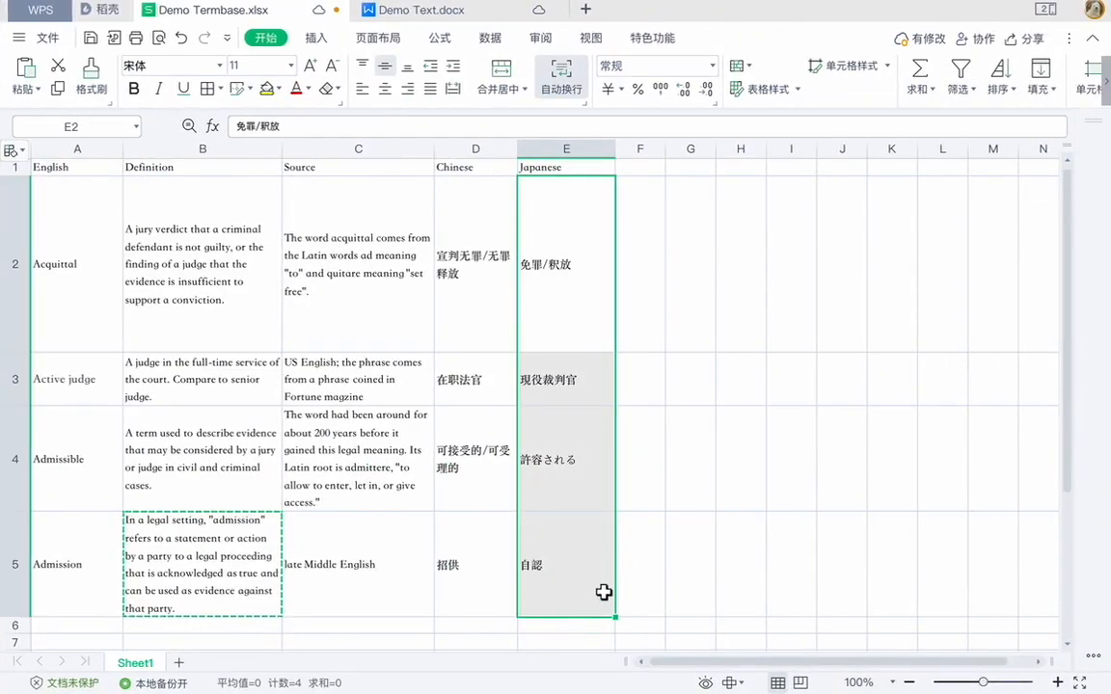
key("ctrl+Left")
Step: Include the English Definition column in the import and continue to the separator settings
scroll(572, 429, "up", 3)
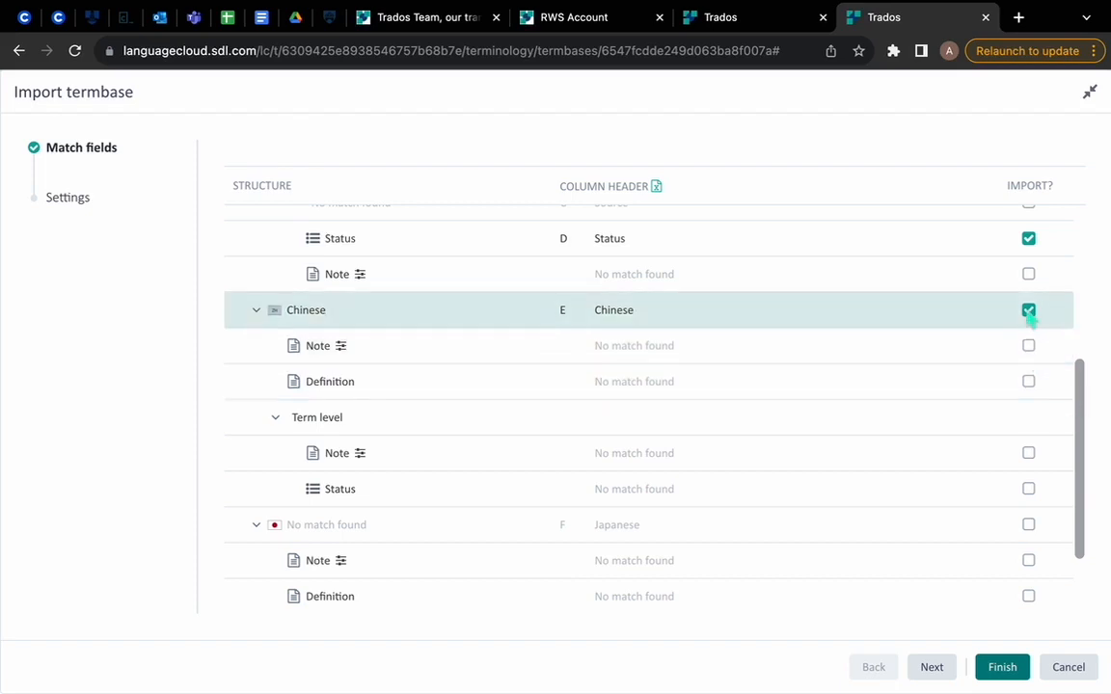
scroll(1022, 323, "up", 3)
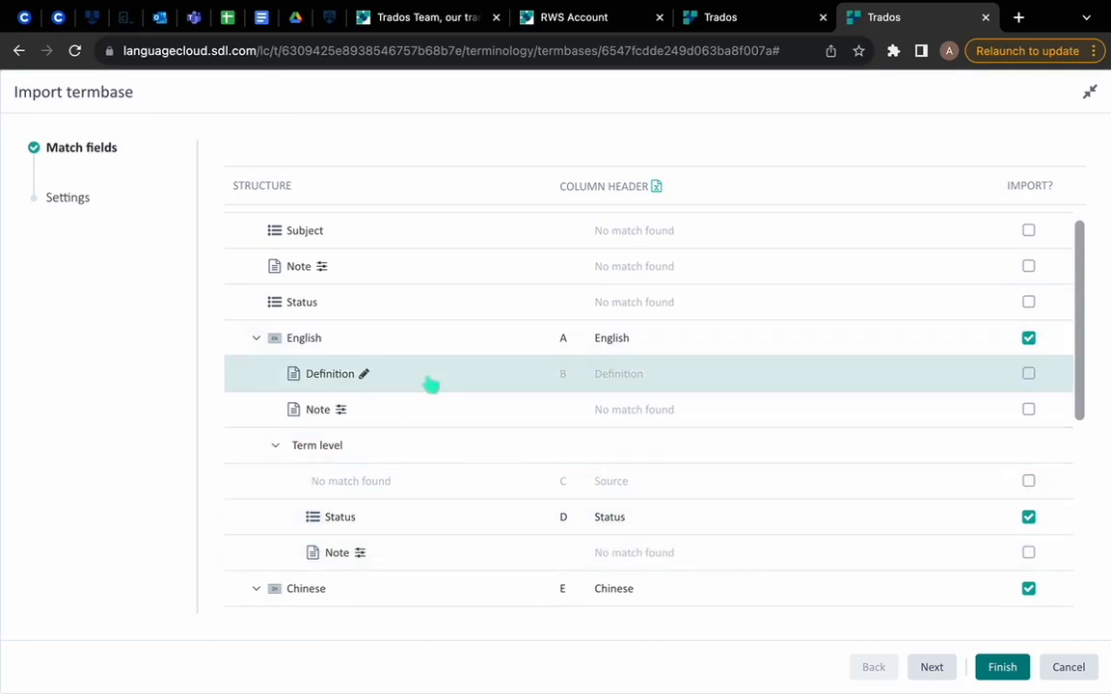
left_click(1028, 375)
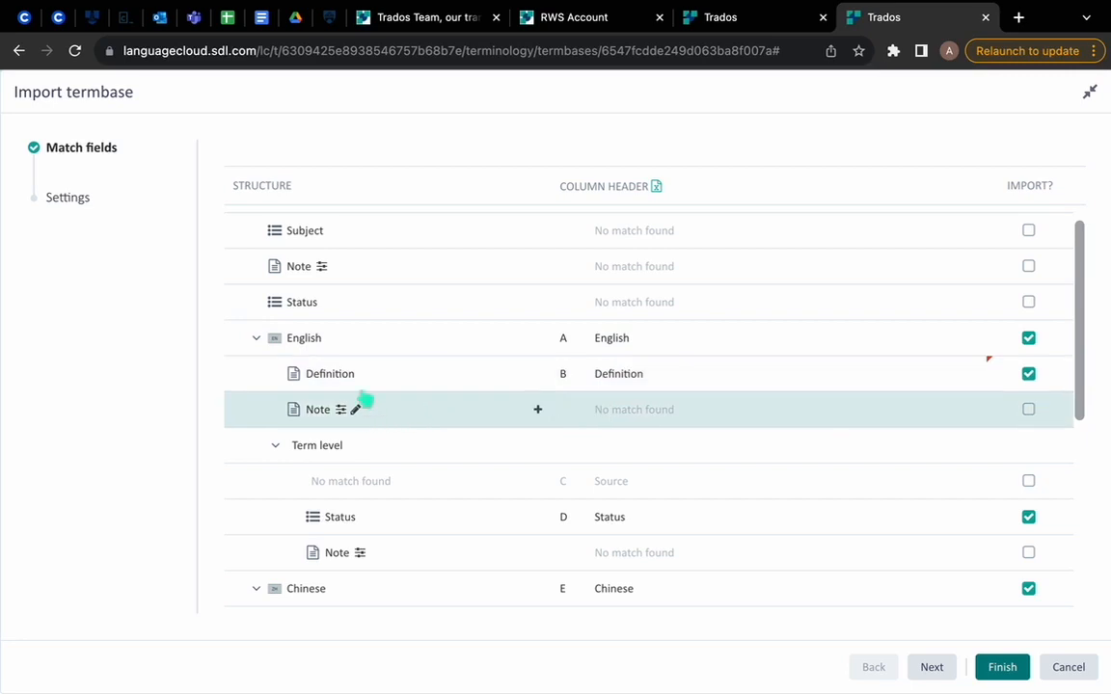
scroll(331, 448, "up", 1)
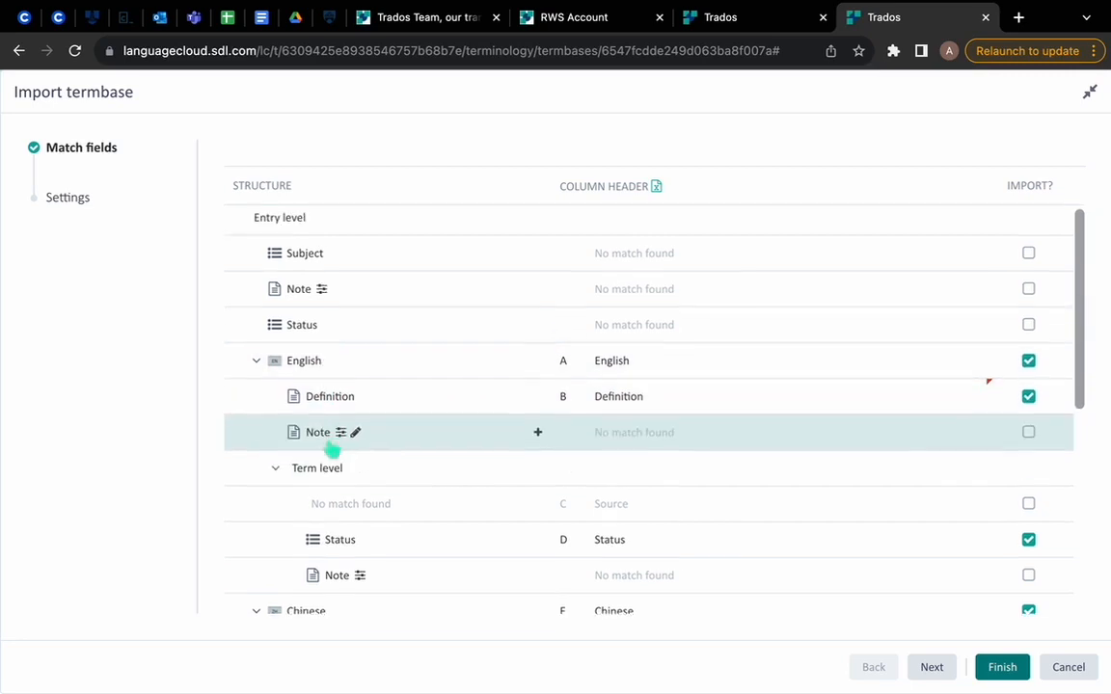
scroll(979, 495, "down", 2)
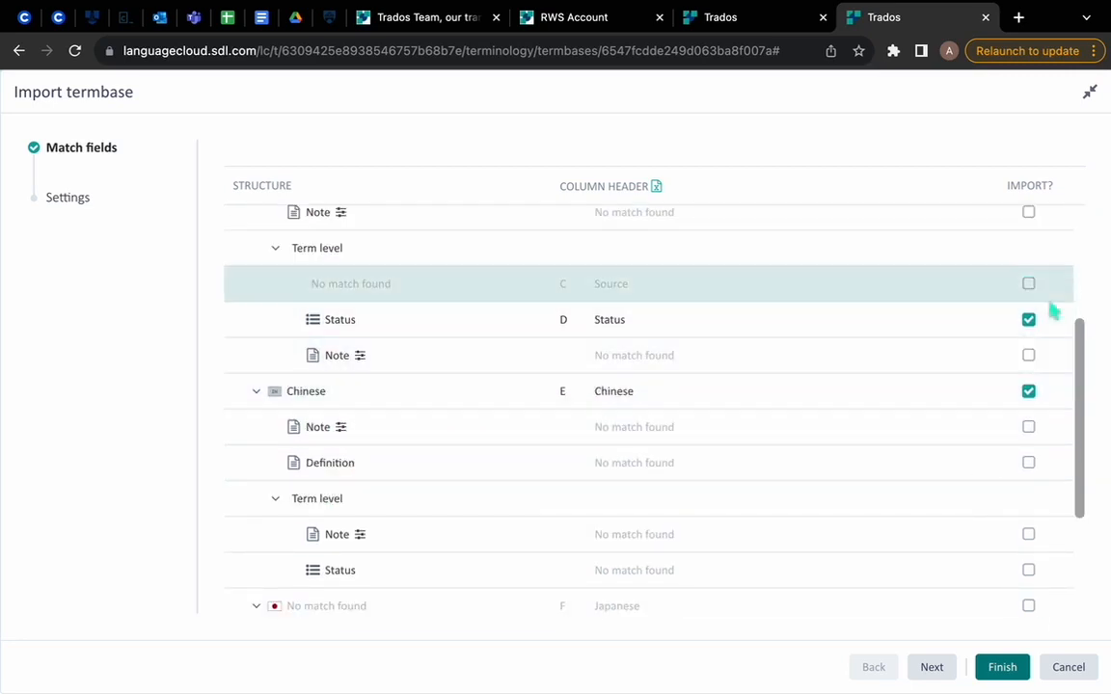
scroll(1051, 309, "up", 2)
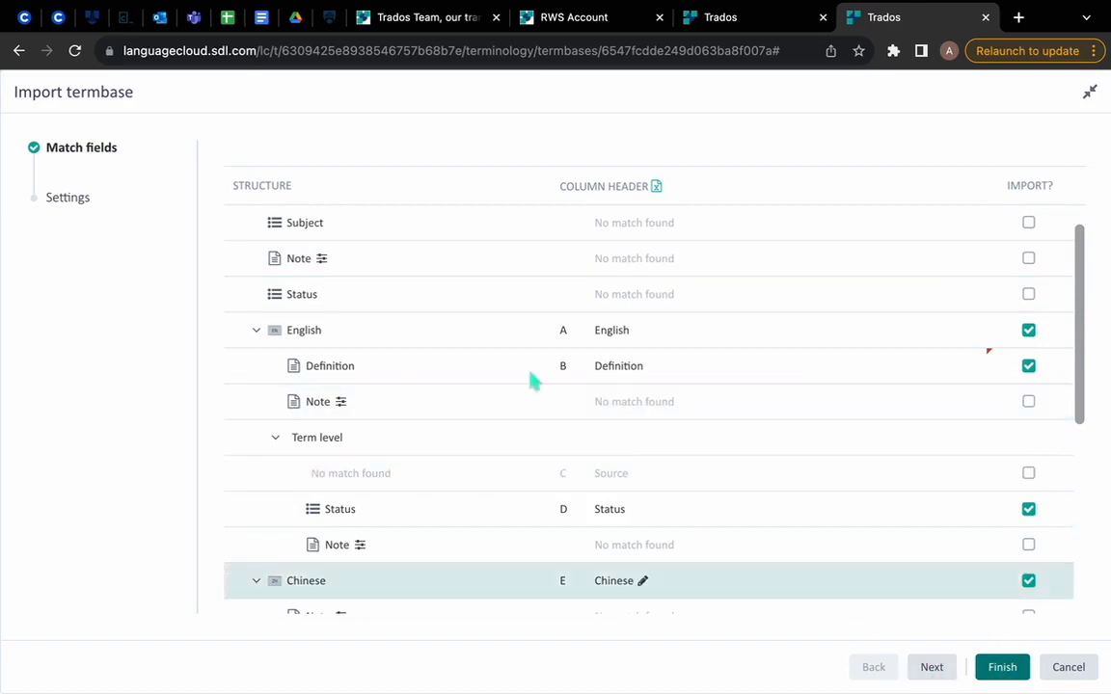
scroll(993, 540, "down", 4)
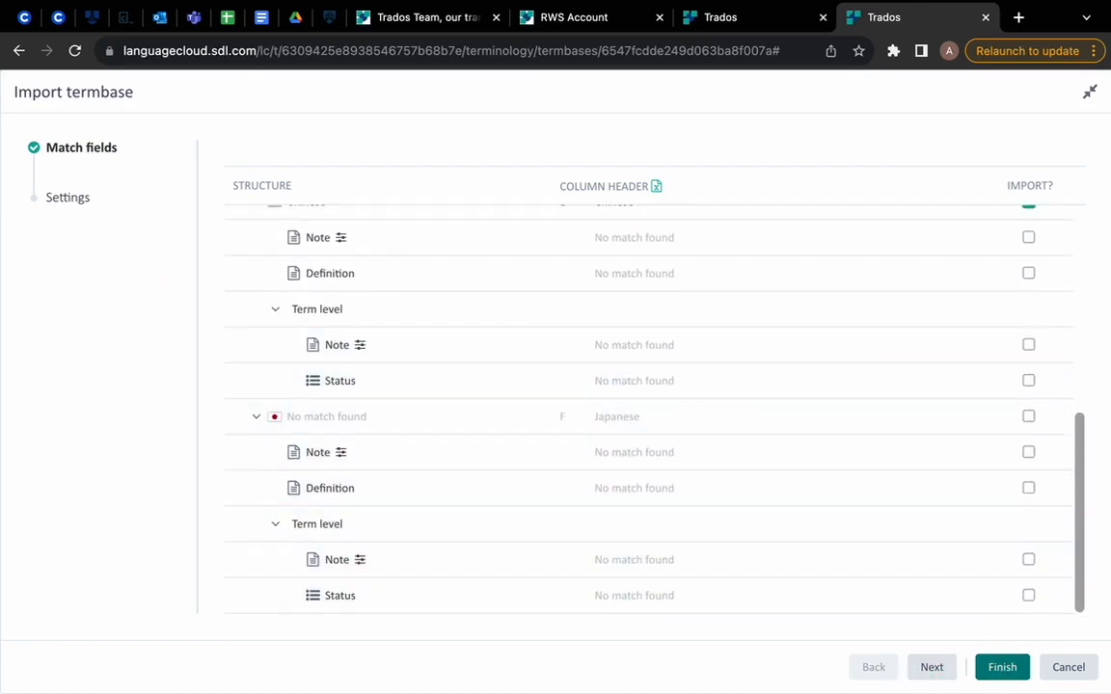
scroll(921, 506, "up", 5)
left_click(934, 667)
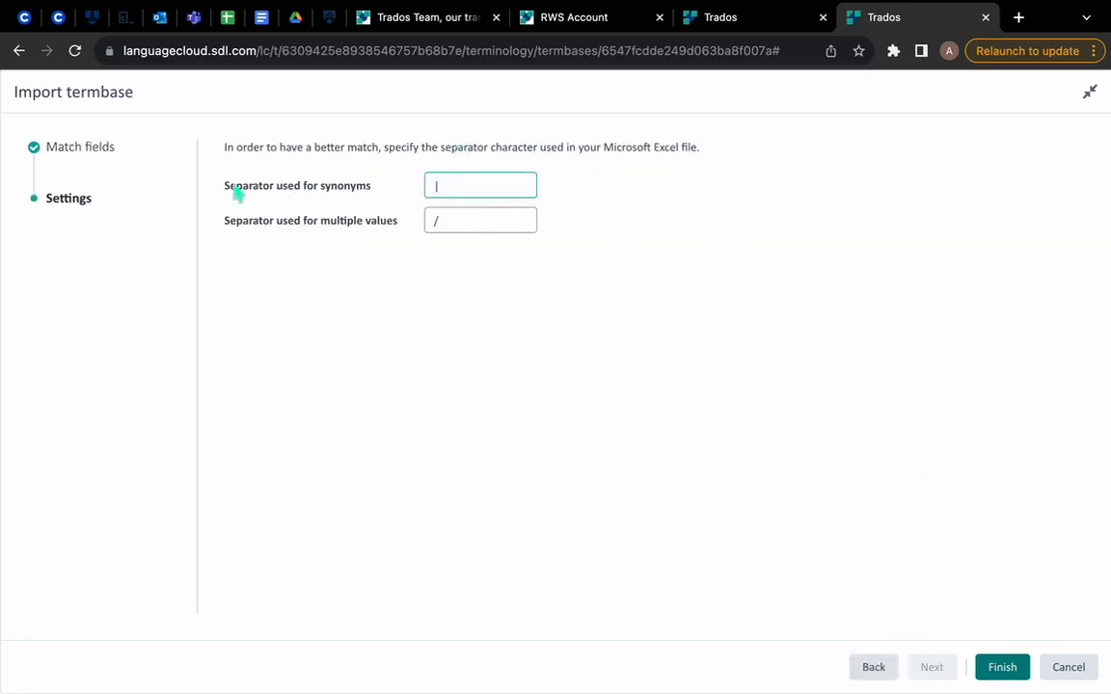
Step: Switch to Demo Termbase.xlsx in WPS and examine which separator divides the Chinese synonyms for Acquittal
left_click_drag(228, 190, 391, 195)
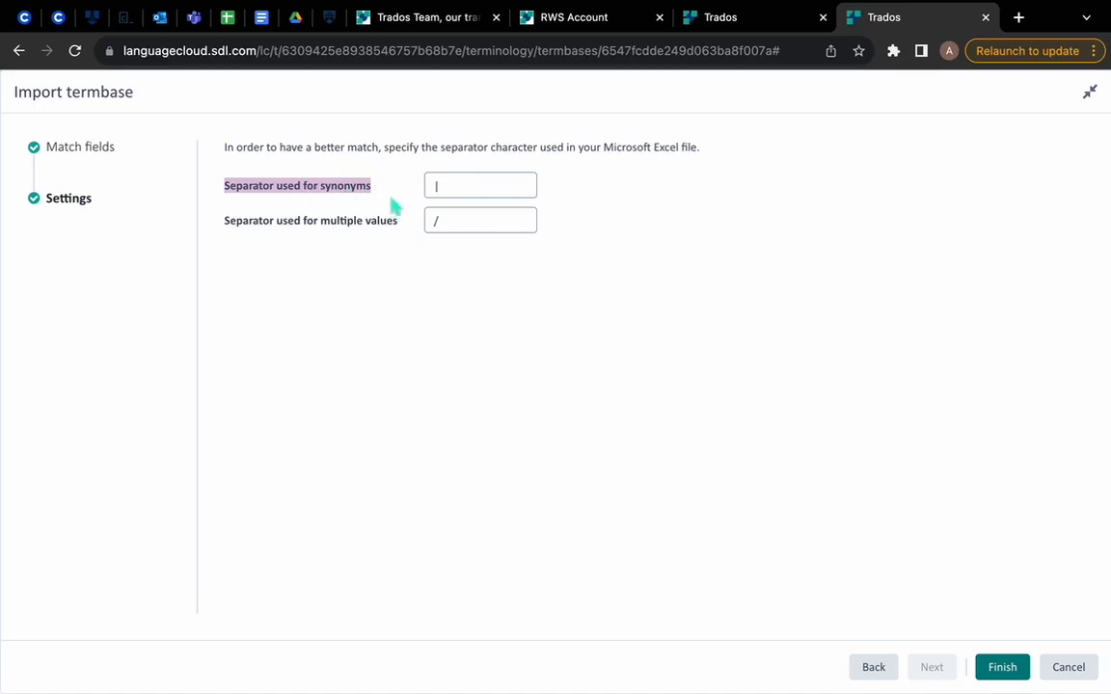
left_click(384, 184)
key("F4")
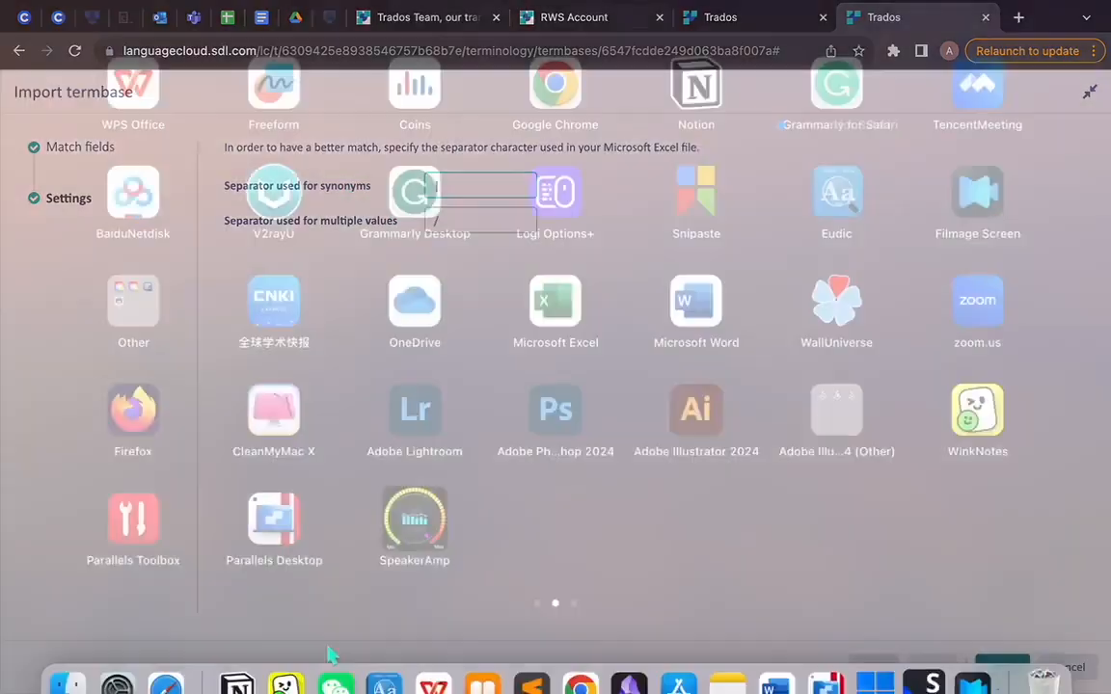
left_click(434, 661)
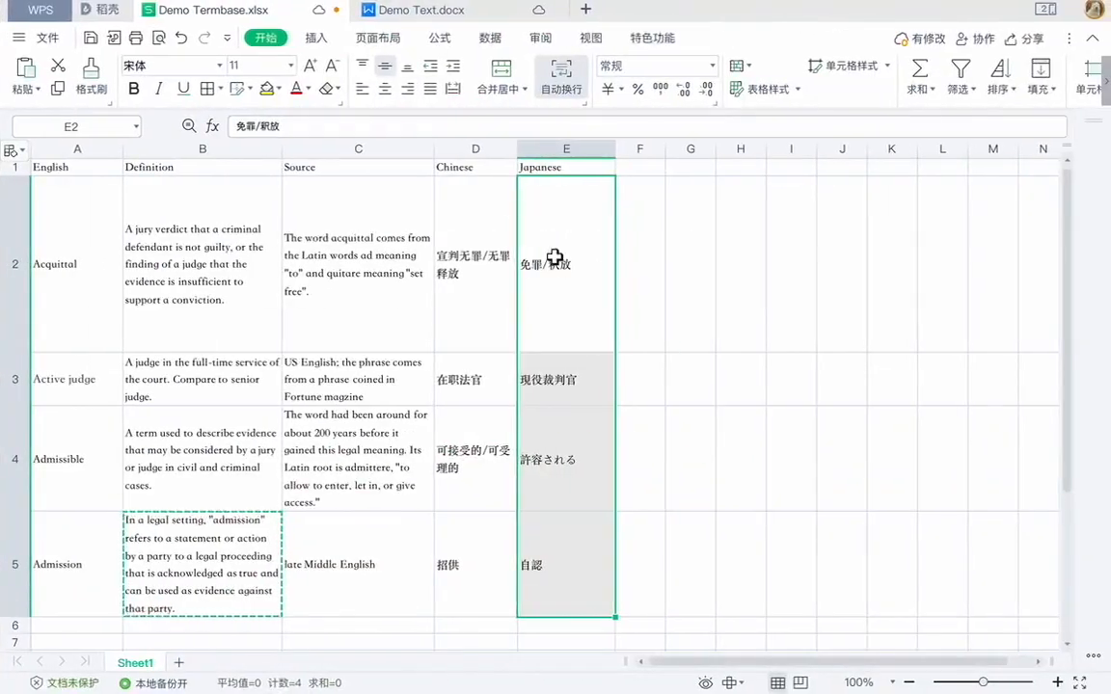
left_click(480, 190)
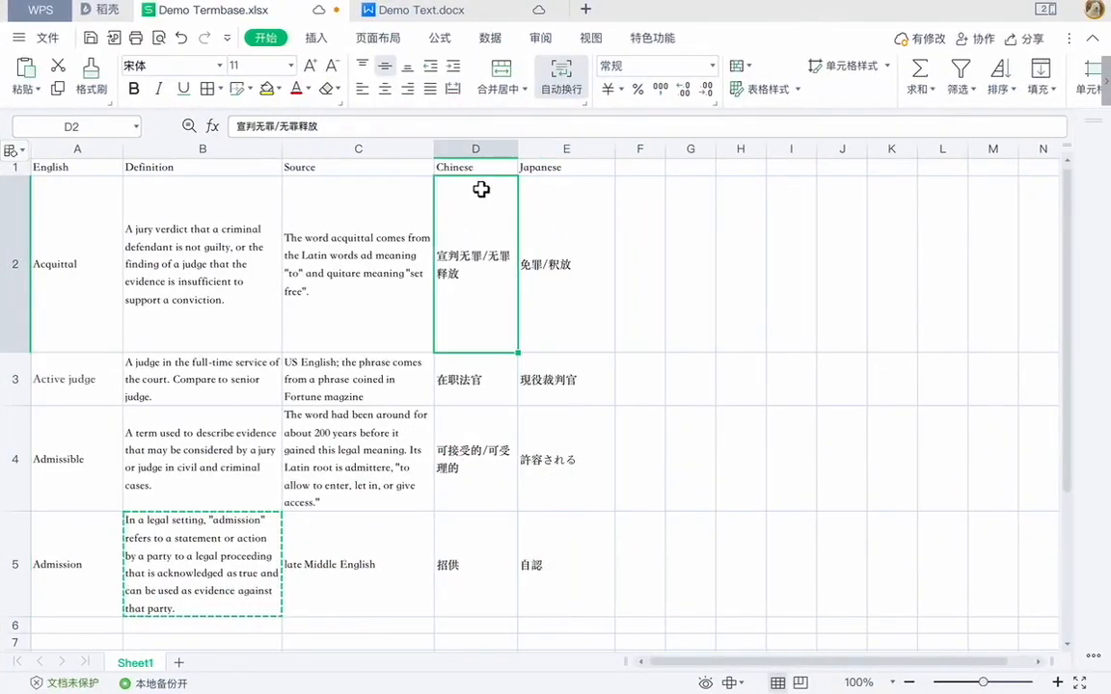
double_click(493, 258)
left_click_drag(489, 255, 483, 256)
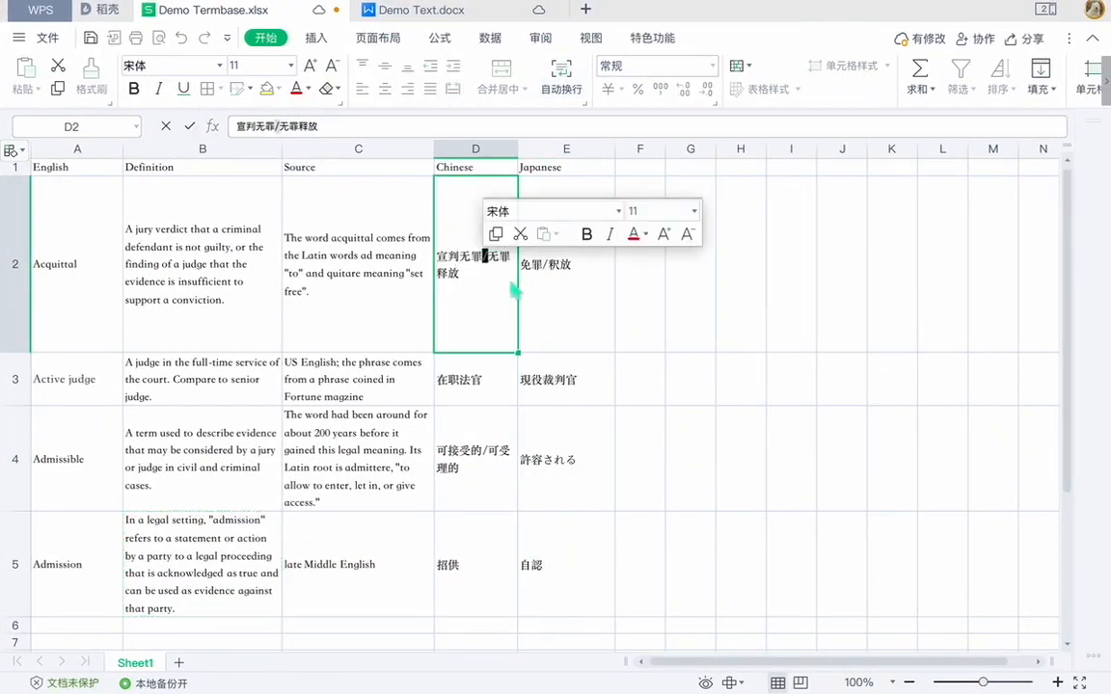
left_click(512, 289)
key("ctrl+Left")
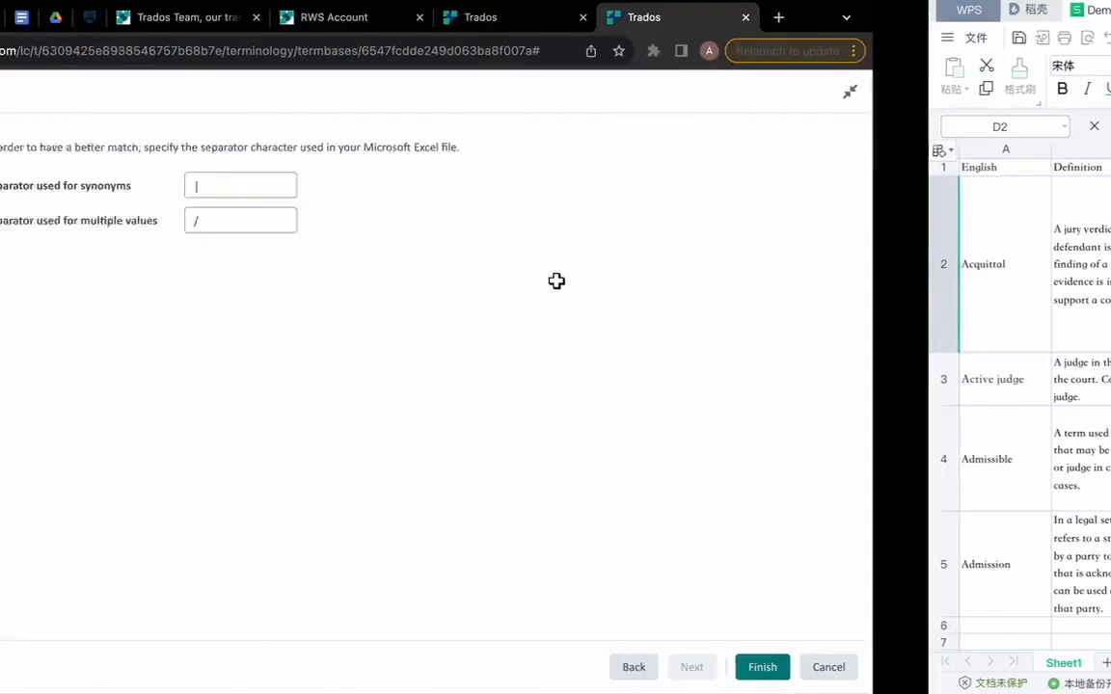
Step: Set the synonym separator to "/" and the multiple-value separator to "\", and finish the termbase import
left_click(458, 186)
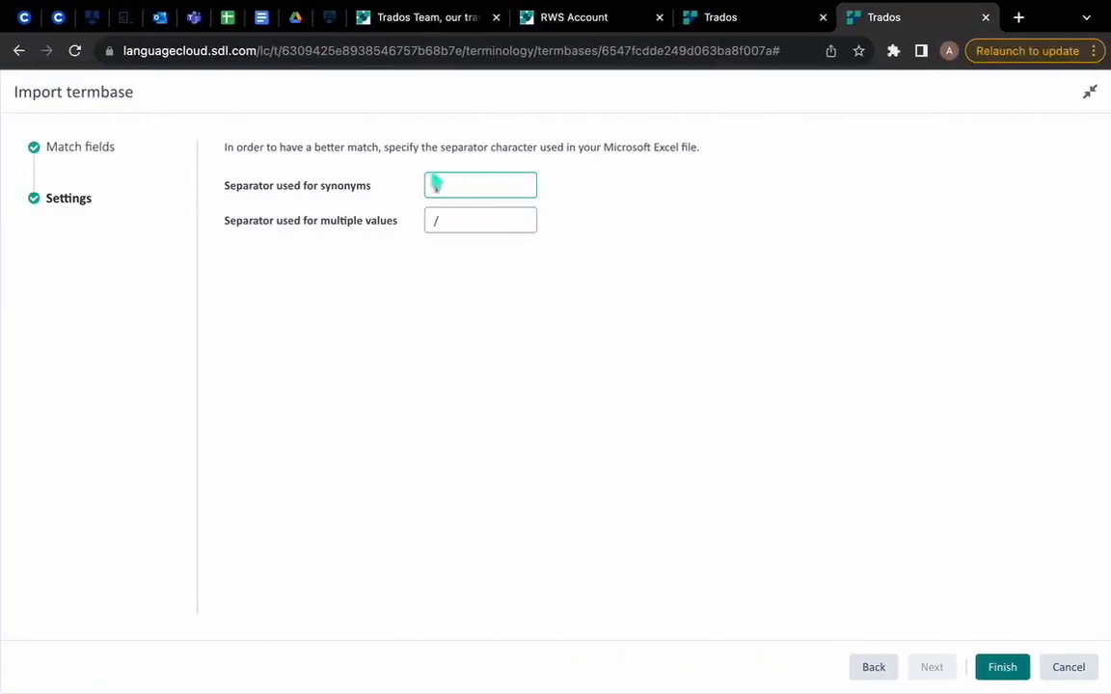
type("/")
double_click(436, 251)
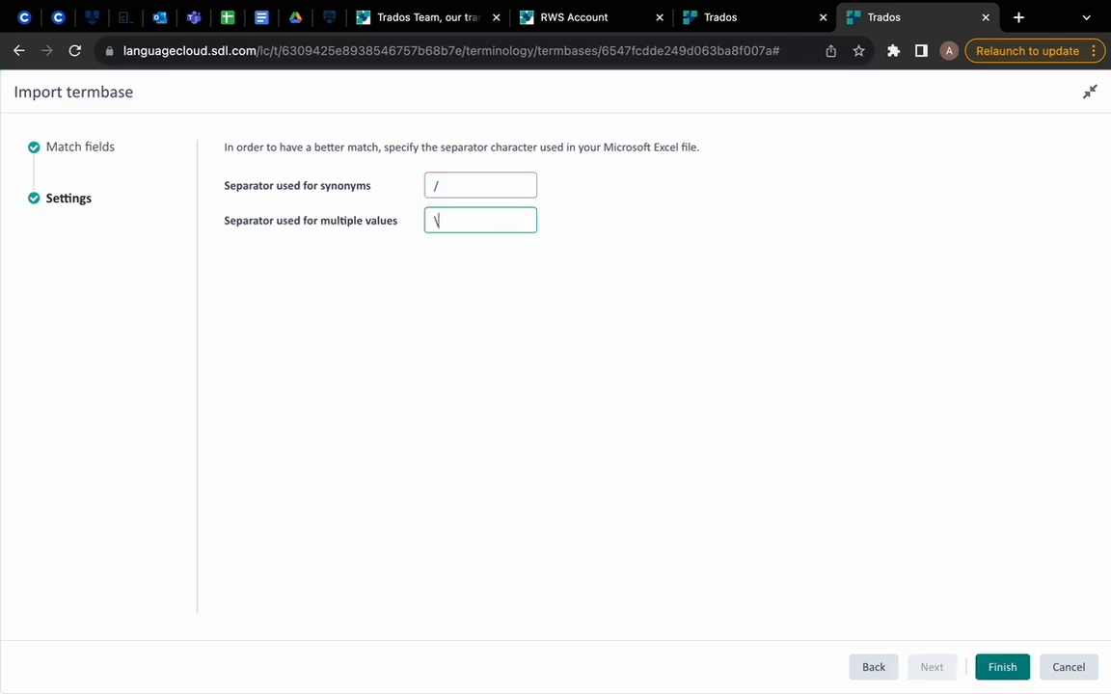
type("\\")
left_click(1018, 673)
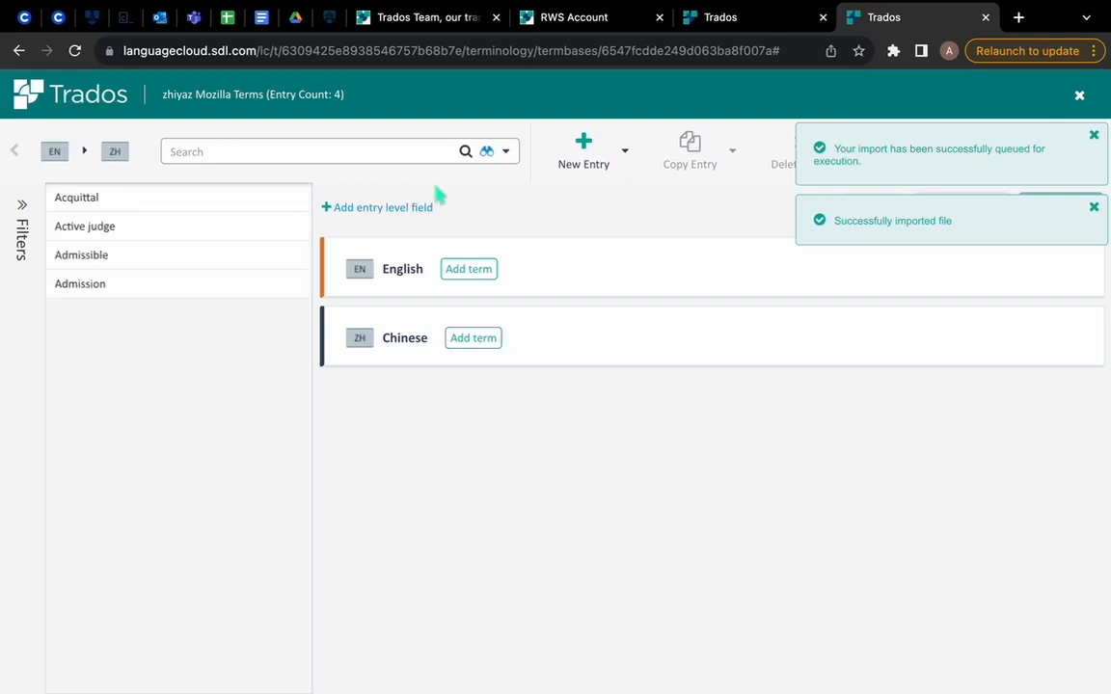
Step: Open the imported Acquittal entry, review its terms, and add a language-level Note reading "xxx" to the English section
left_click(157, 203)
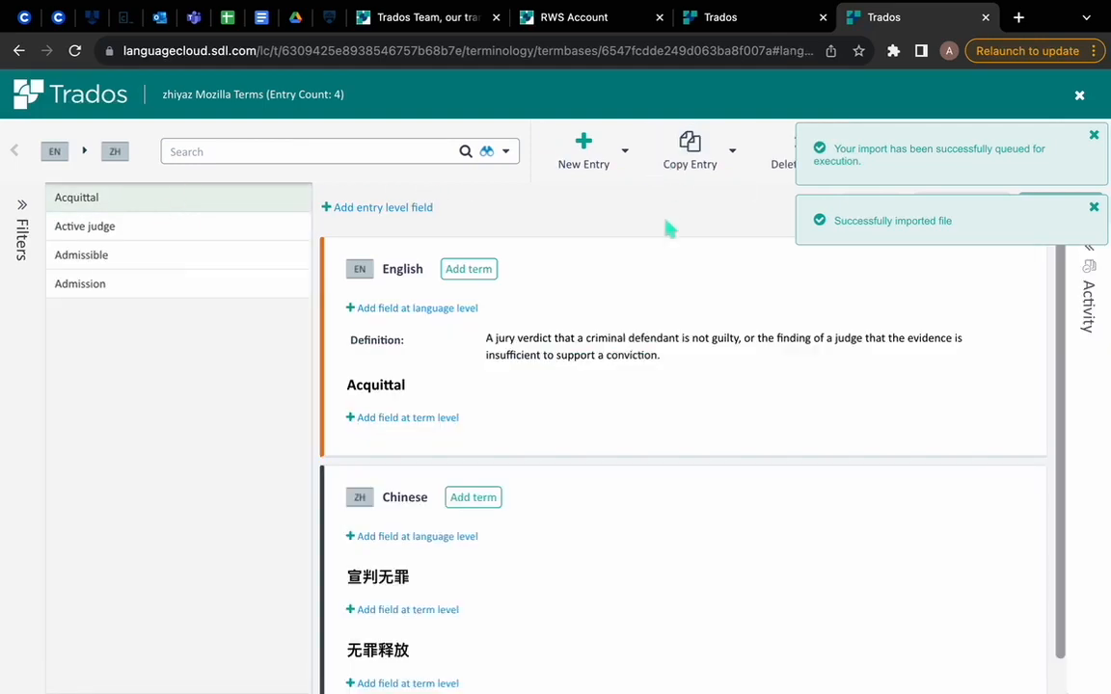
scroll(467, 501, "down", 1)
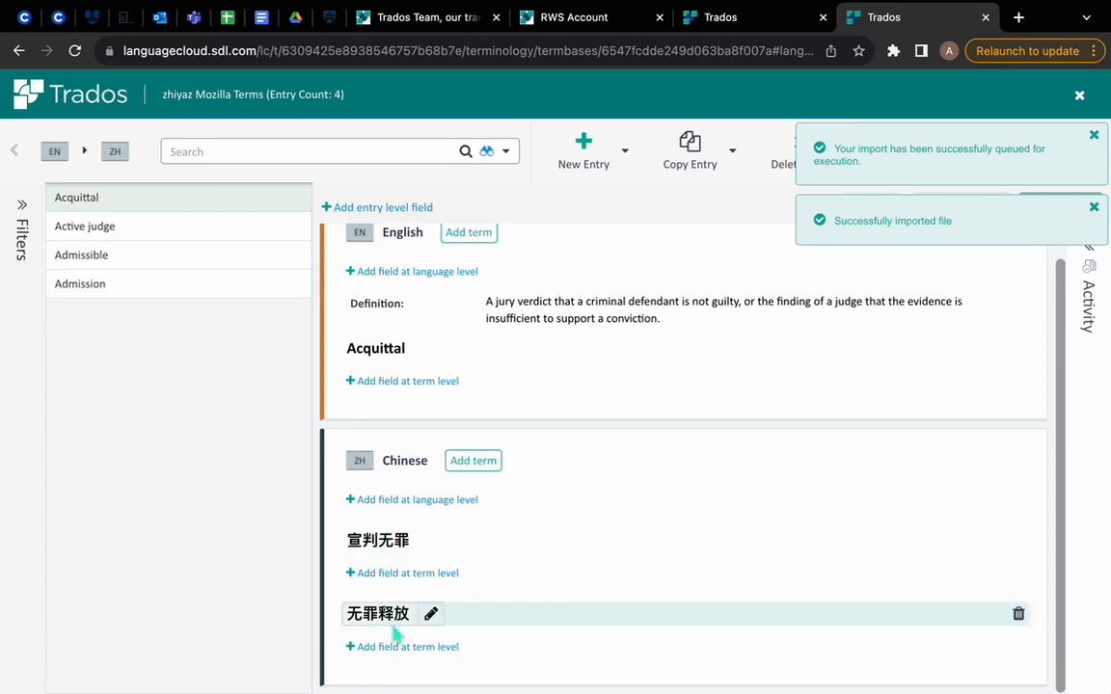
scroll(434, 385, "up", 1)
left_click(415, 311)
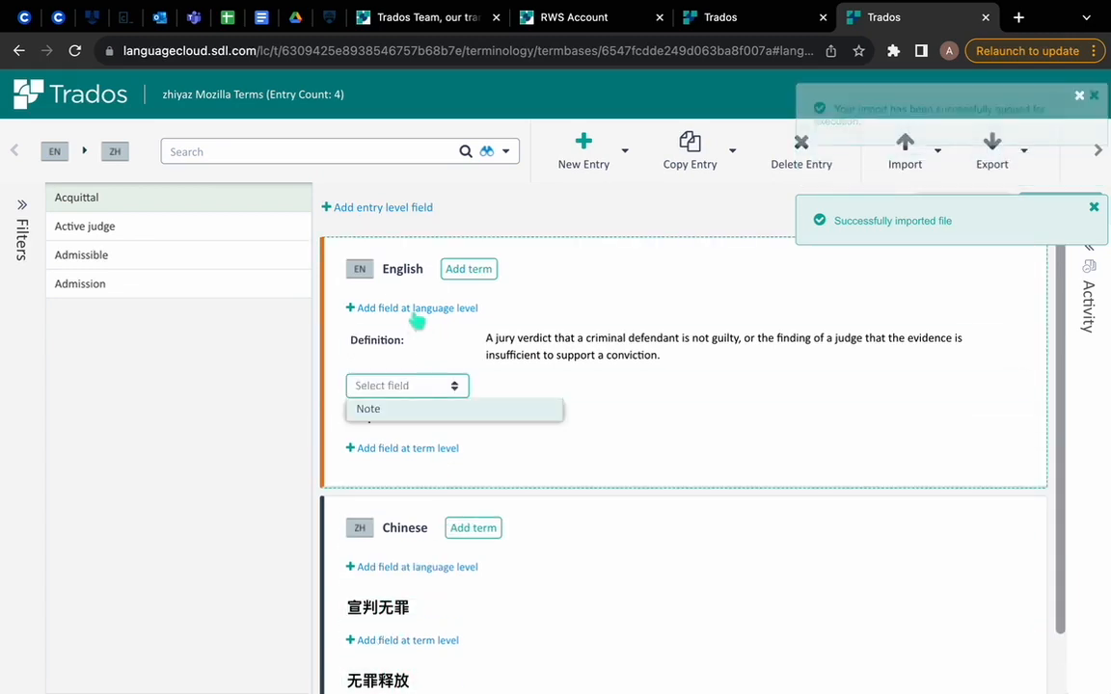
left_click(436, 410)
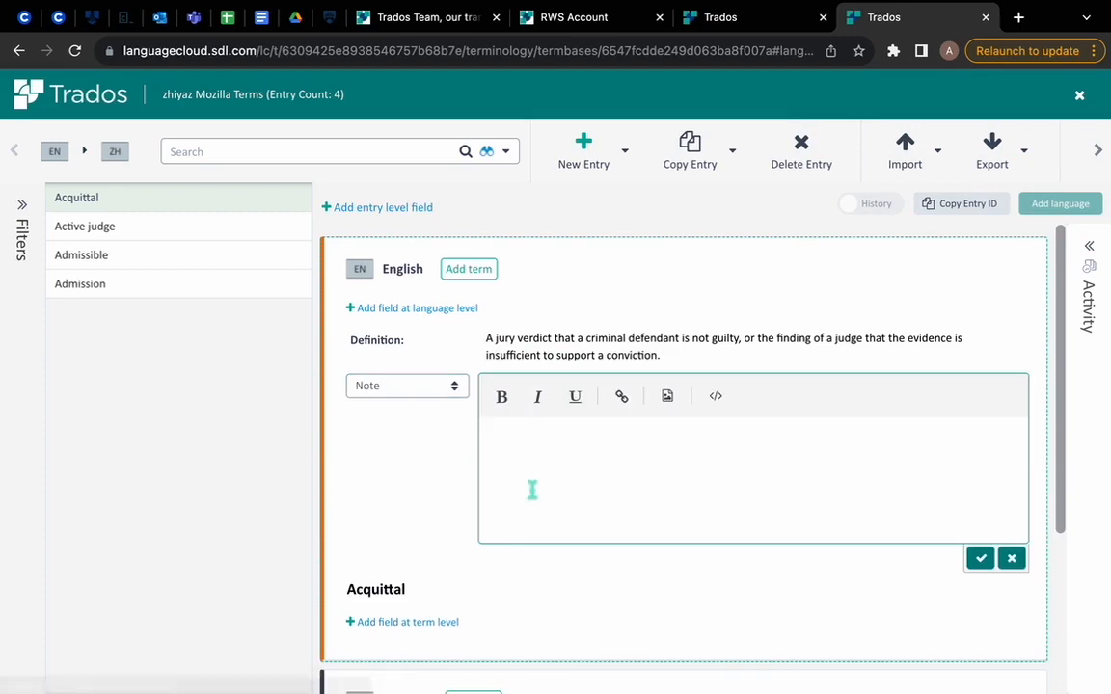
left_click(554, 457)
type("xxx")
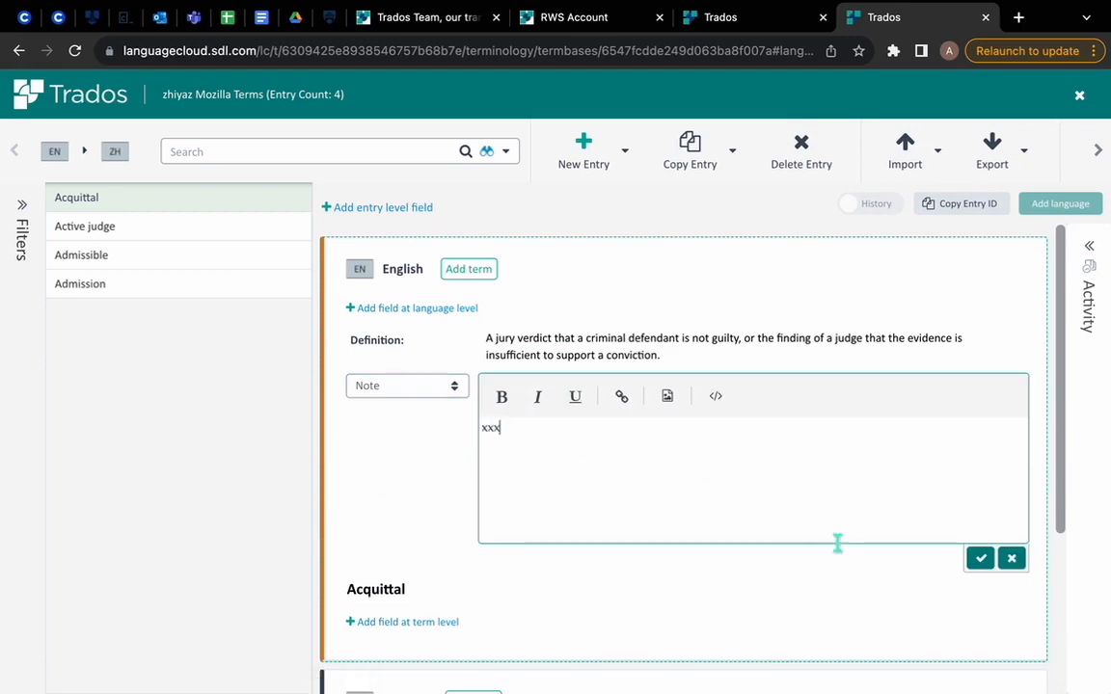
left_click(978, 563)
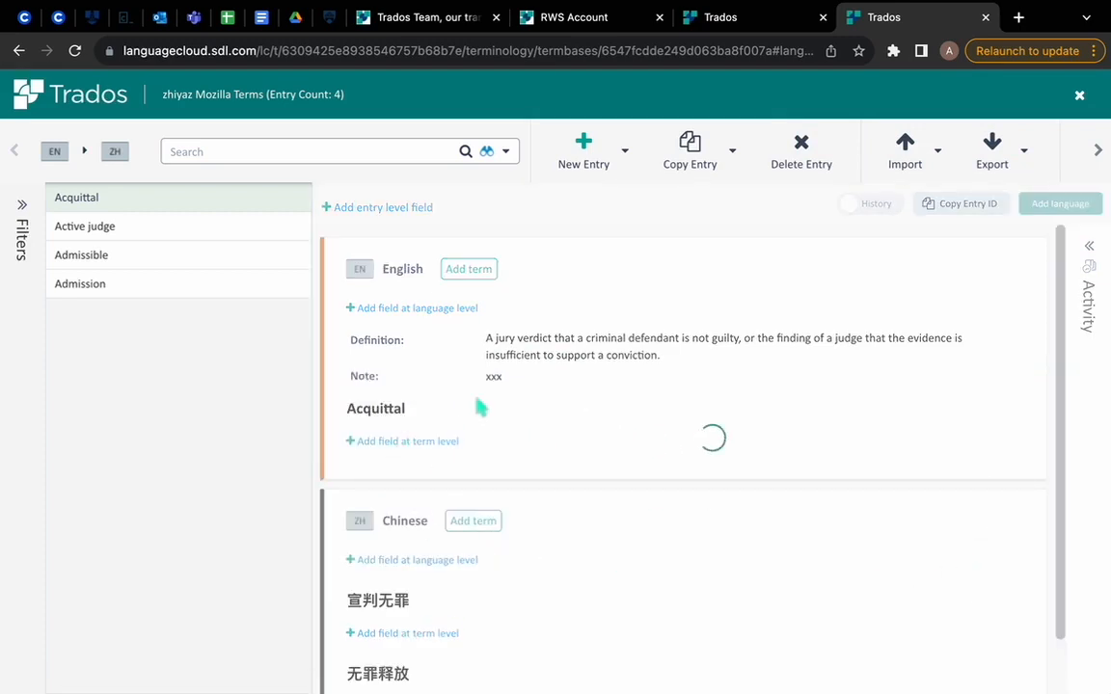
Step: Add a term-level Status field with the value Preferred to the English term Acquittal
left_click(366, 441)
left_click(449, 482)
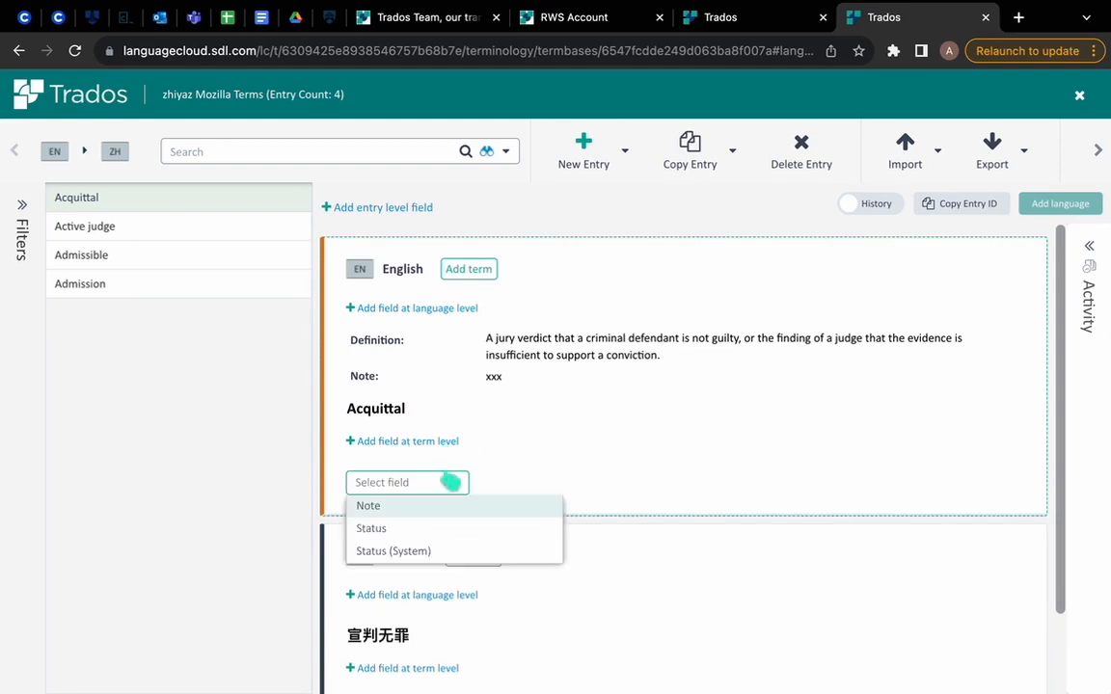
left_click(436, 529)
left_click(878, 487)
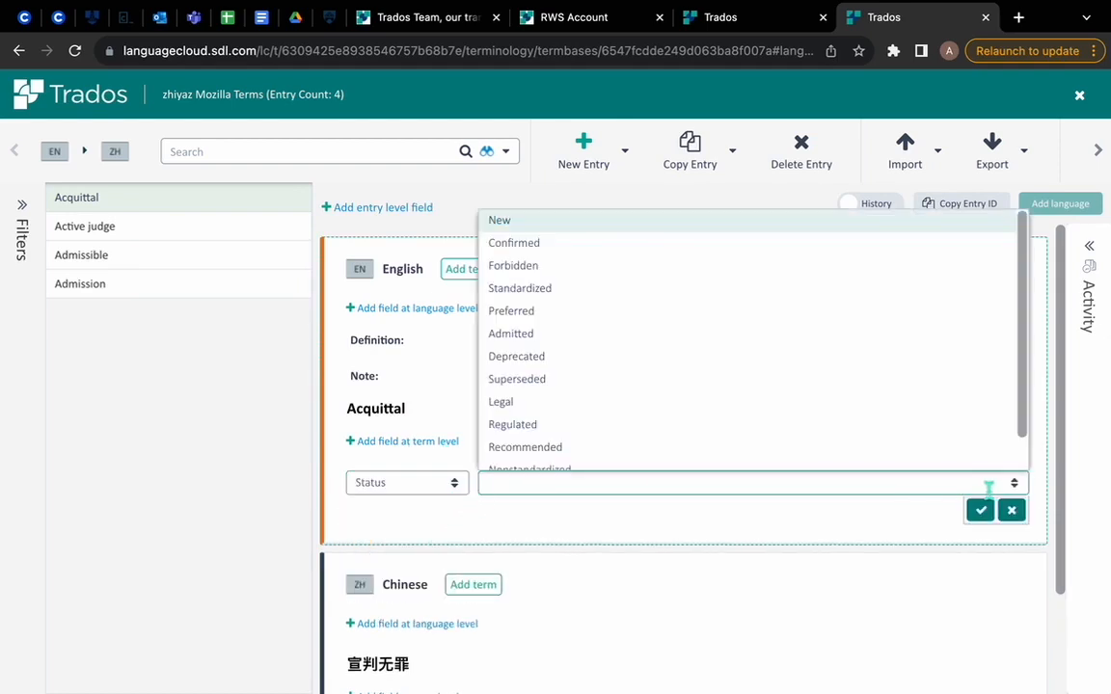
left_click(586, 316)
left_click(980, 510)
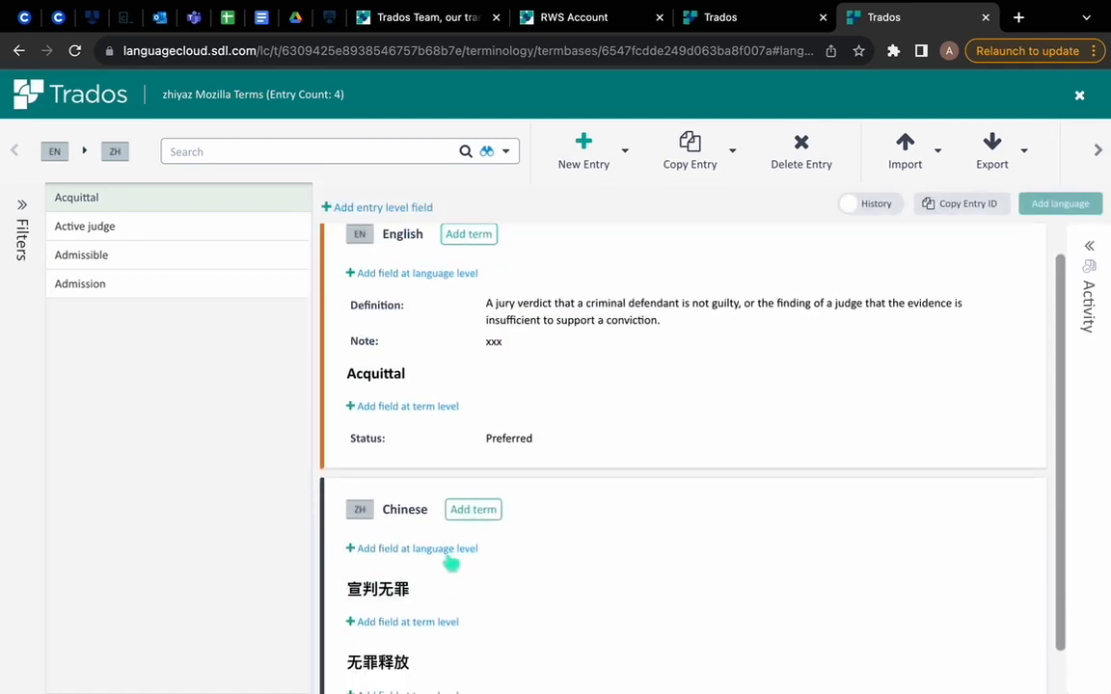
Step: Add a language-level Definition reading "xxx" to the Chinese section of the Acquittal entry
left_click(452, 503)
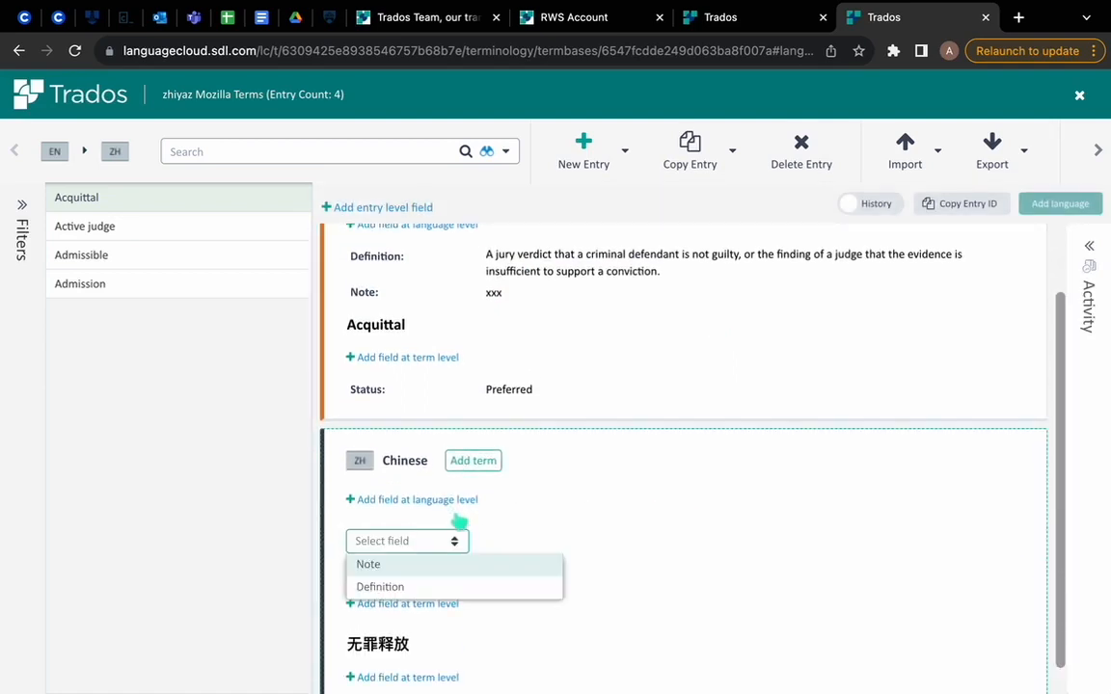
left_click(470, 588)
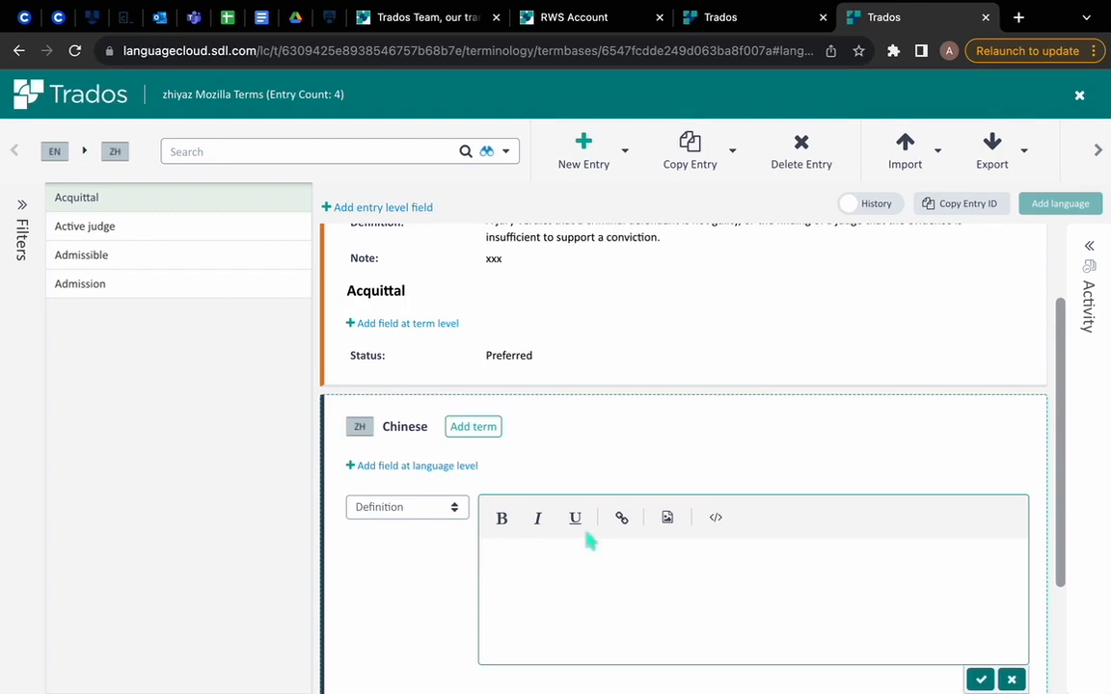
scroll(587, 538, "up", 2)
scroll(835, 559, "down", 1)
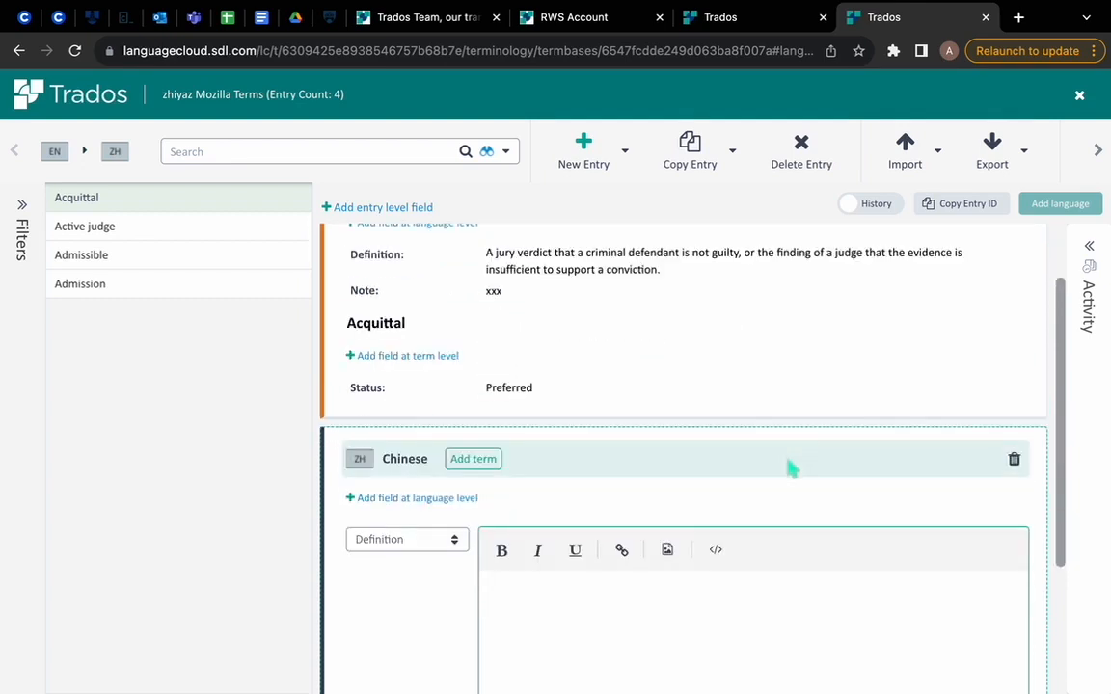
type("xxx")
scroll(957, 464, "down", 3)
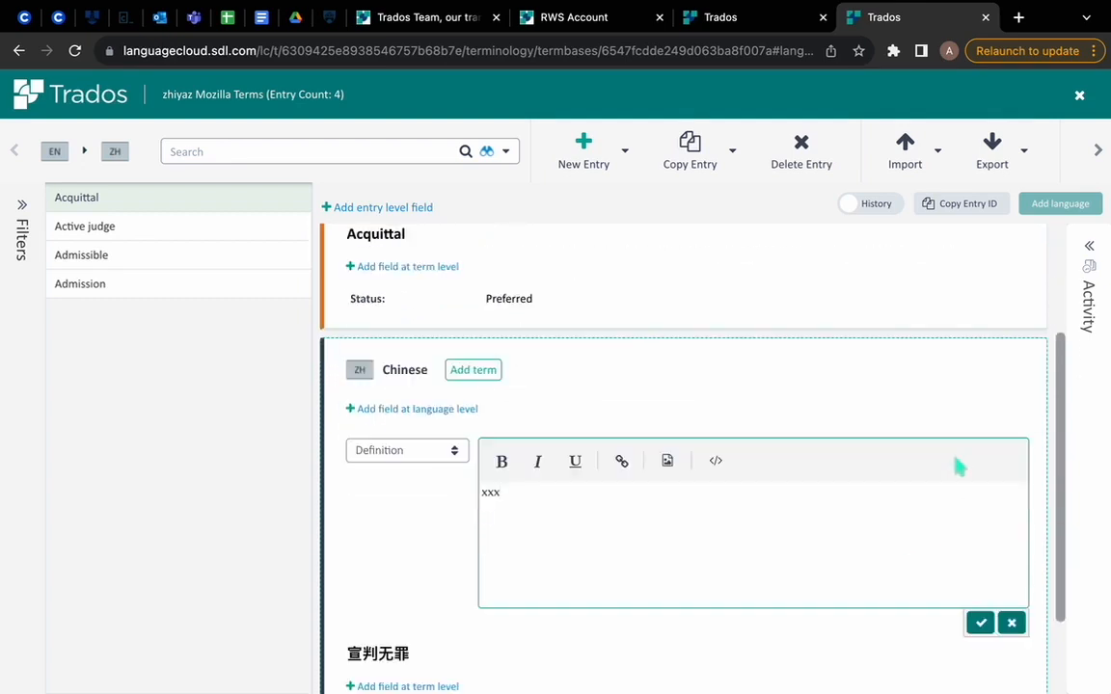
left_click(981, 508)
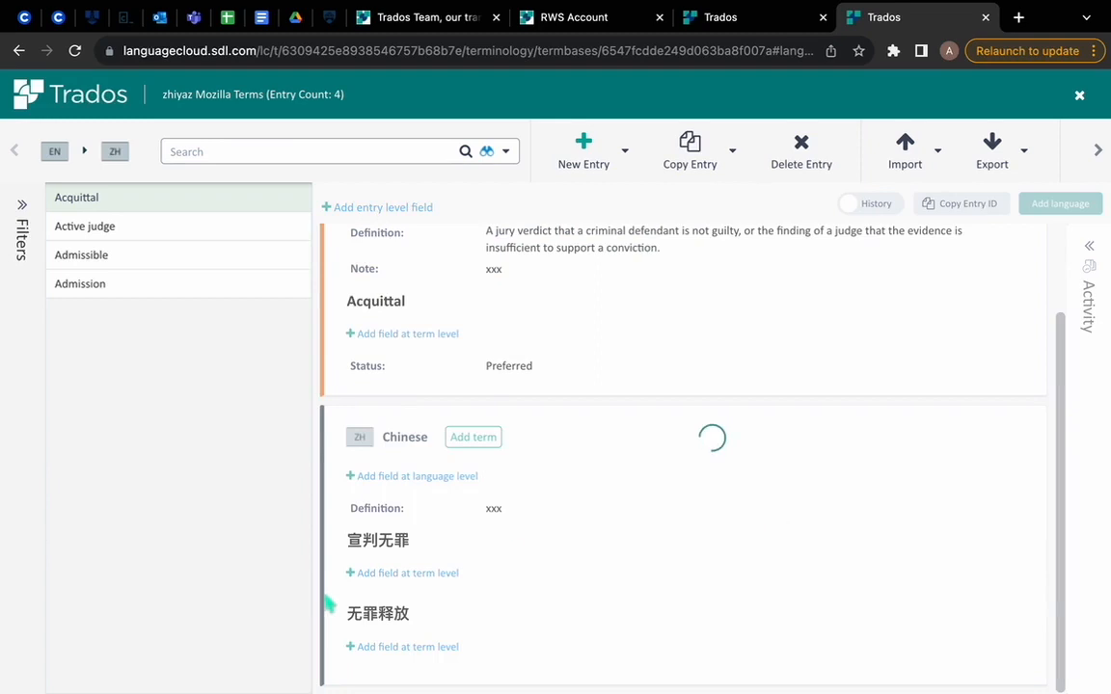
Step: Add a term-level Status field to the Chinese term 宣判无罪 and save its value
left_click(409, 573)
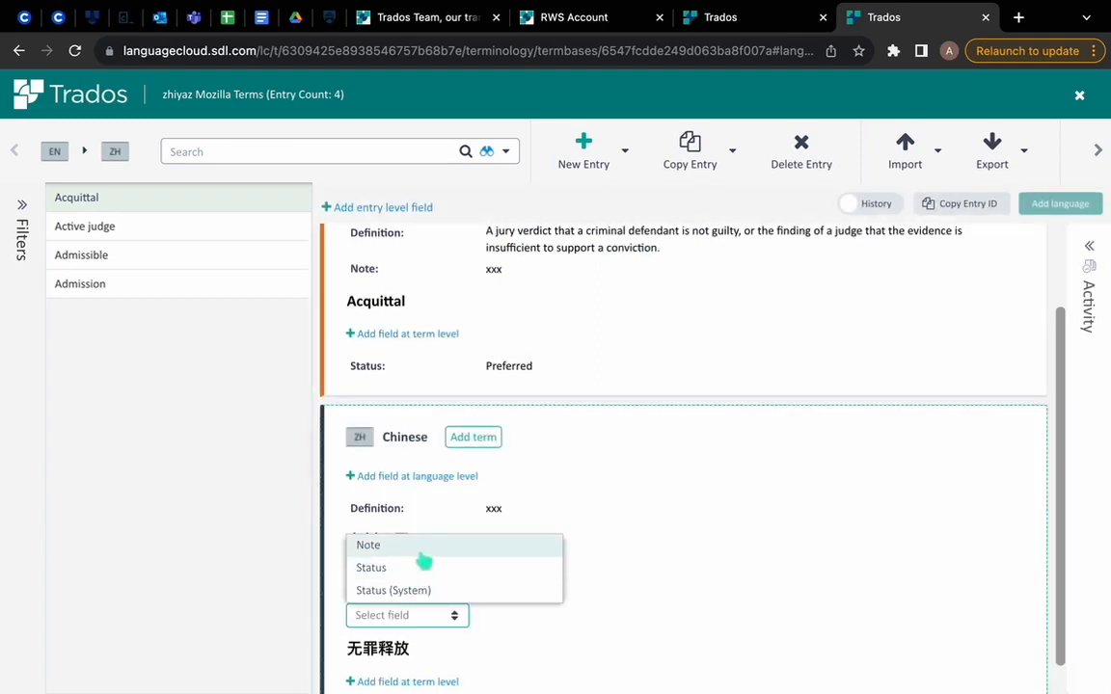
left_click(482, 579)
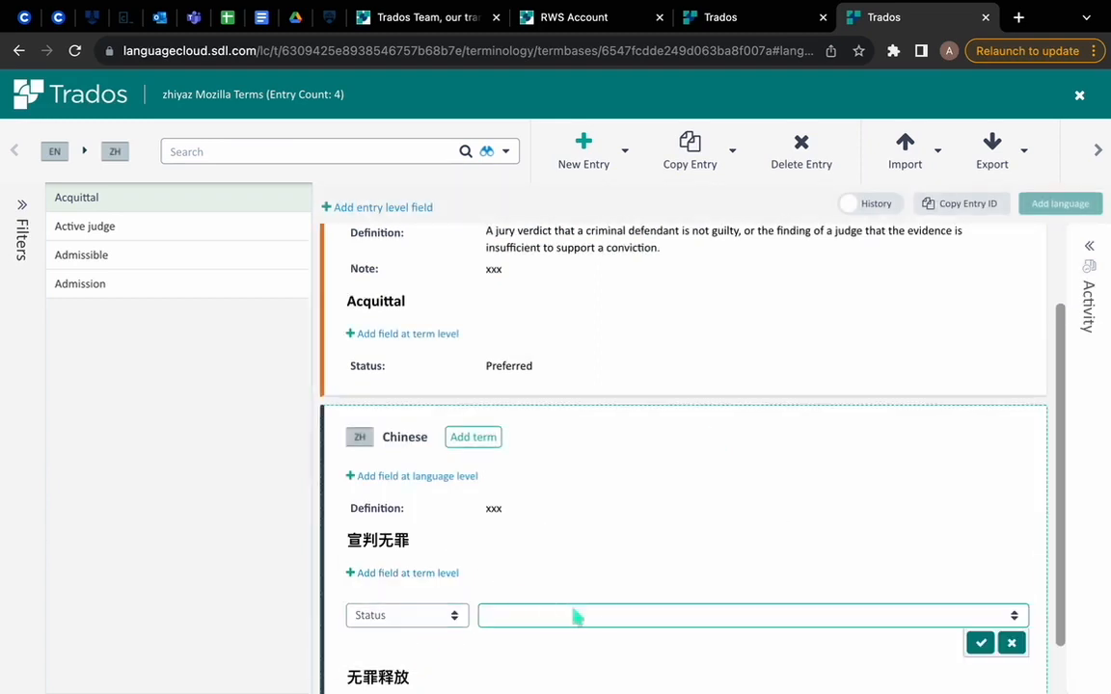
left_click(656, 615)
left_click(590, 466)
left_click(979, 642)
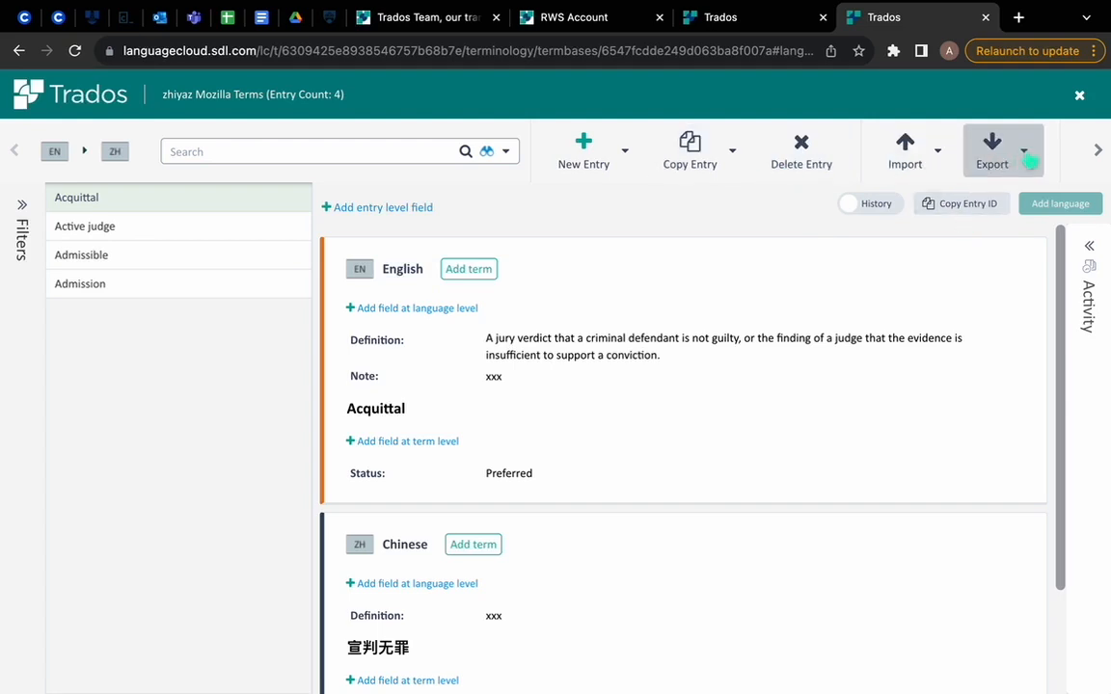
Step: Examine the export formats, the advanced separator and header options and the last export, and leave without exporting
left_click(1027, 160)
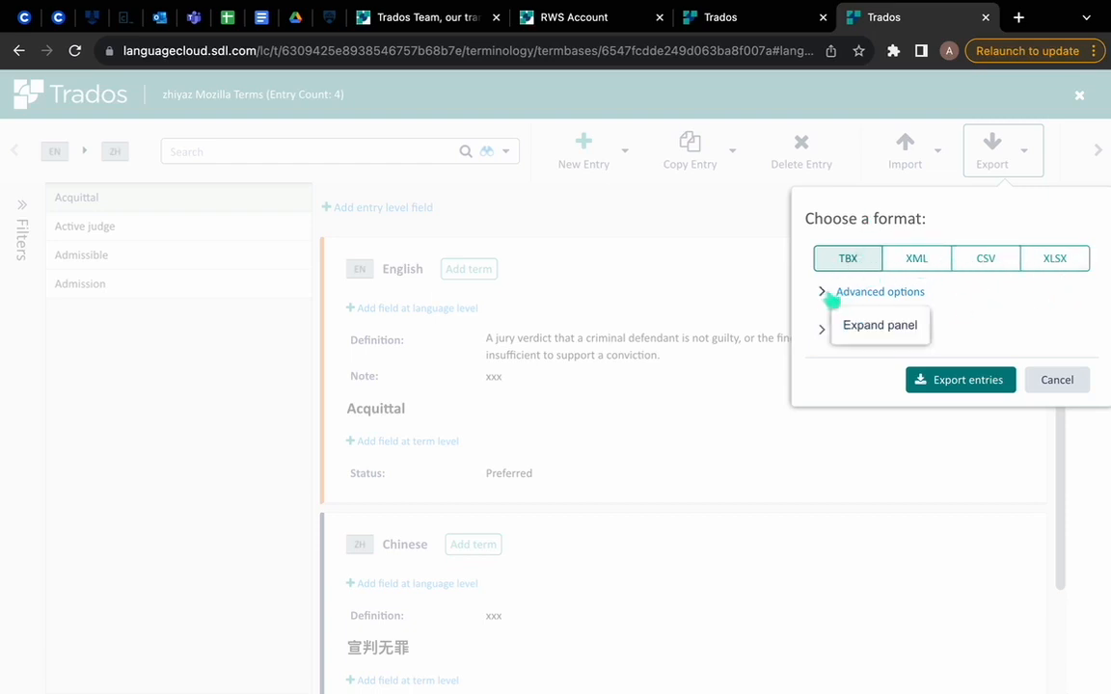
left_click(829, 294)
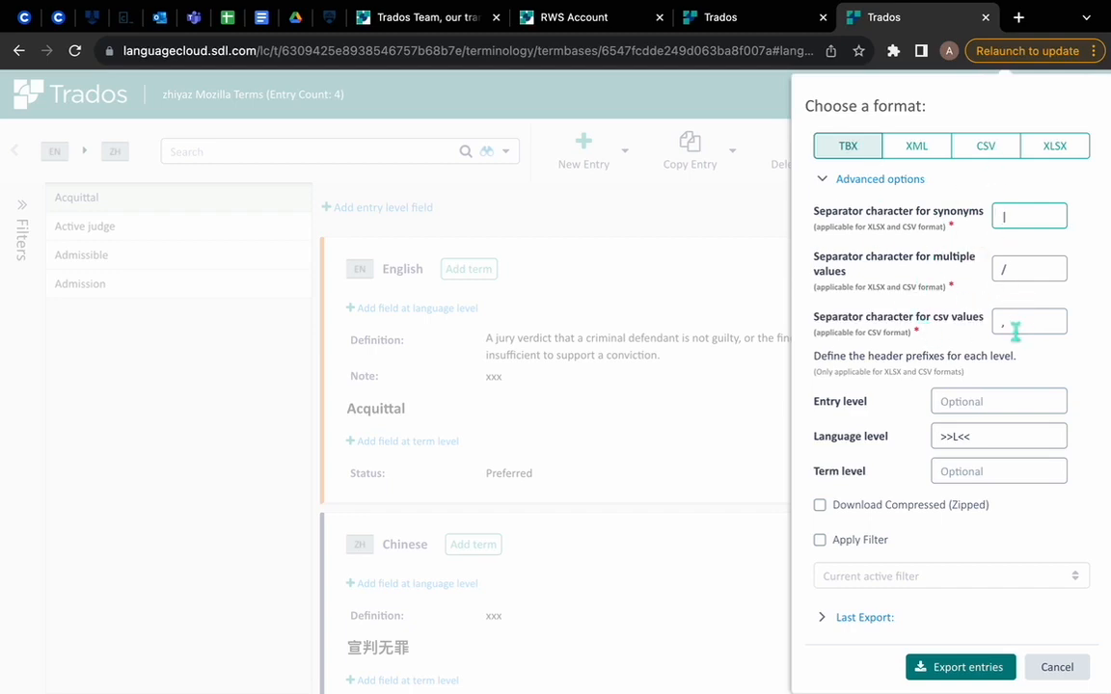
left_click(1011, 222)
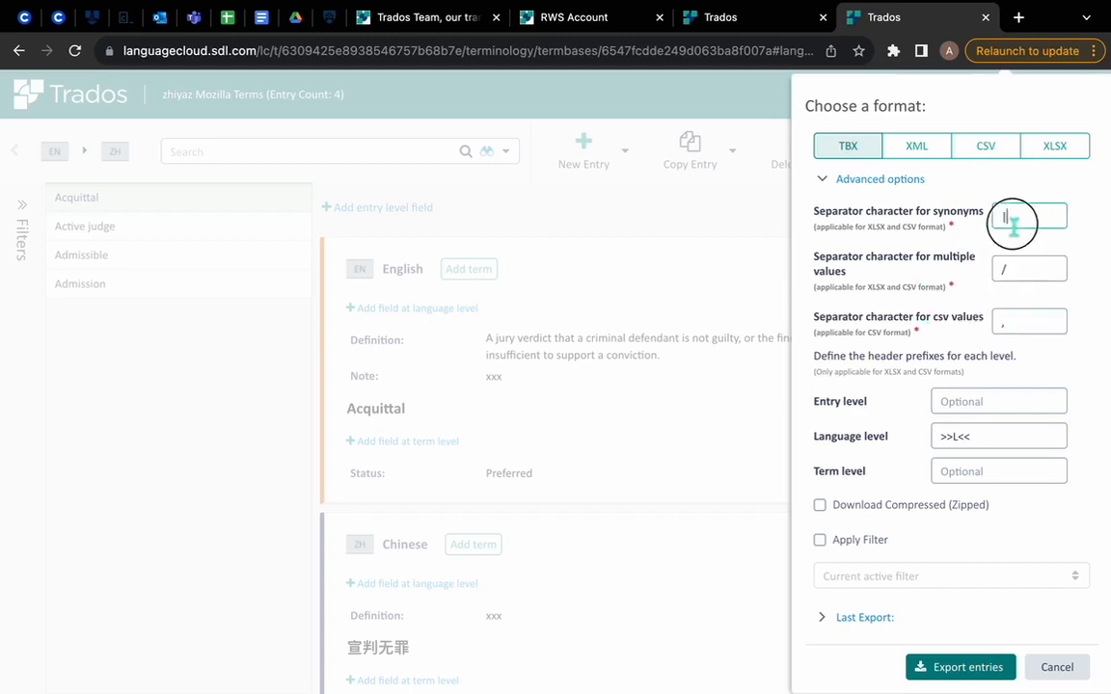
left_click_drag(1012, 225, 910, 202)
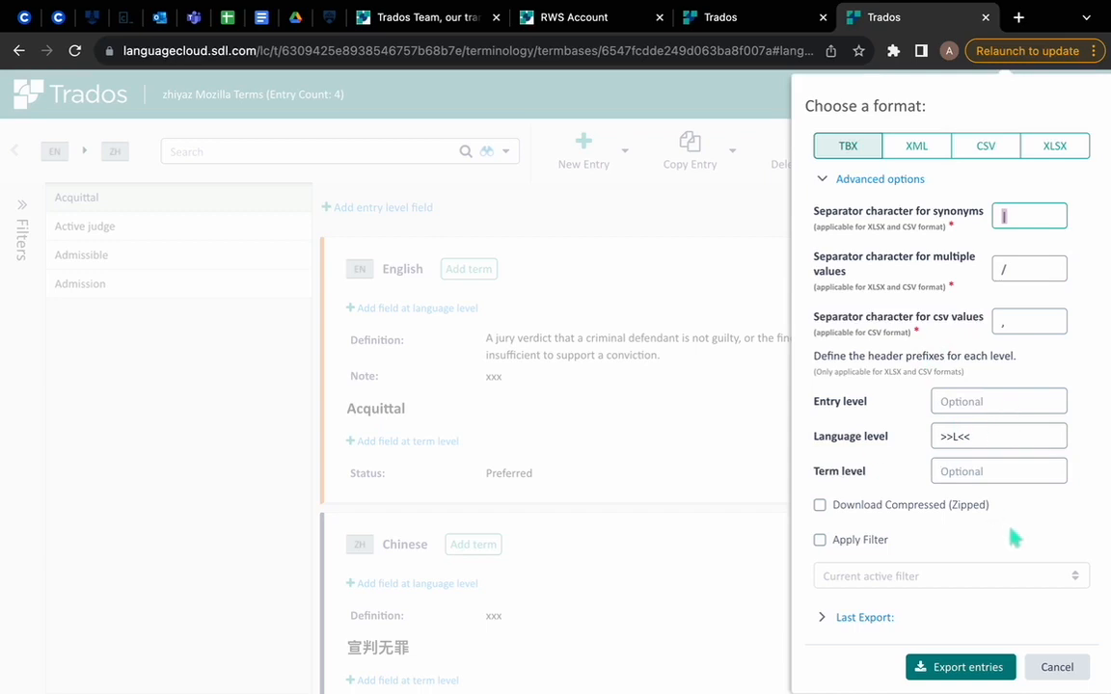
left_click(824, 618)
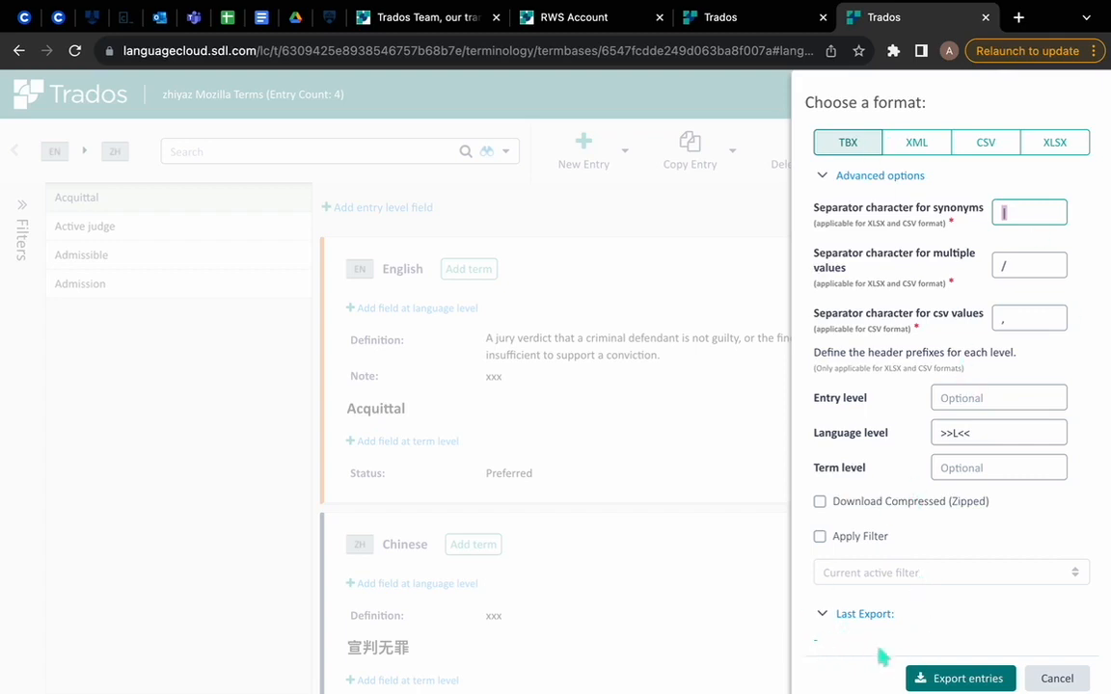
left_click(1053, 677)
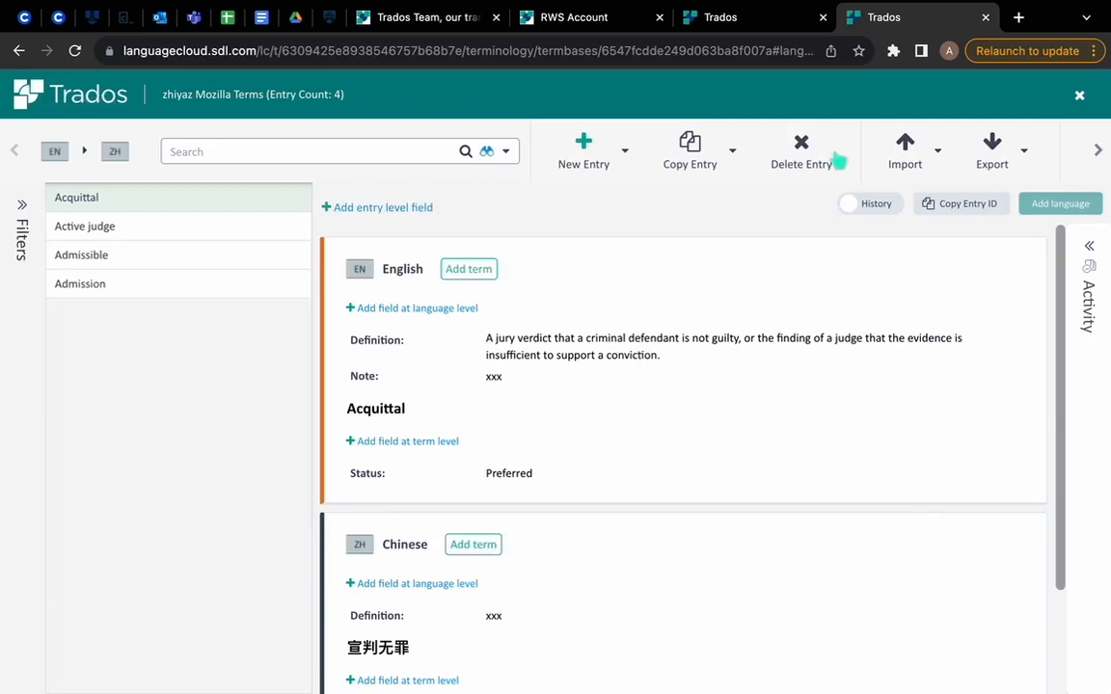
Step: Copy the full Acquittal entry into a new unsaved entry and read the notice about duplicate terms
left_click(742, 147)
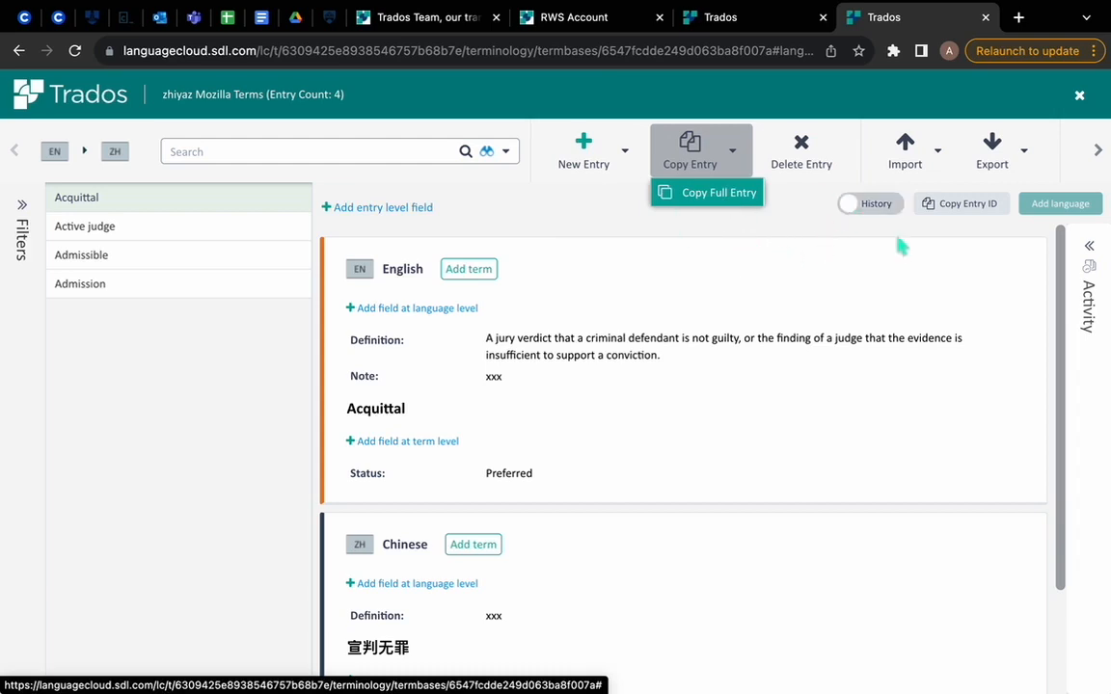
left_click(702, 204)
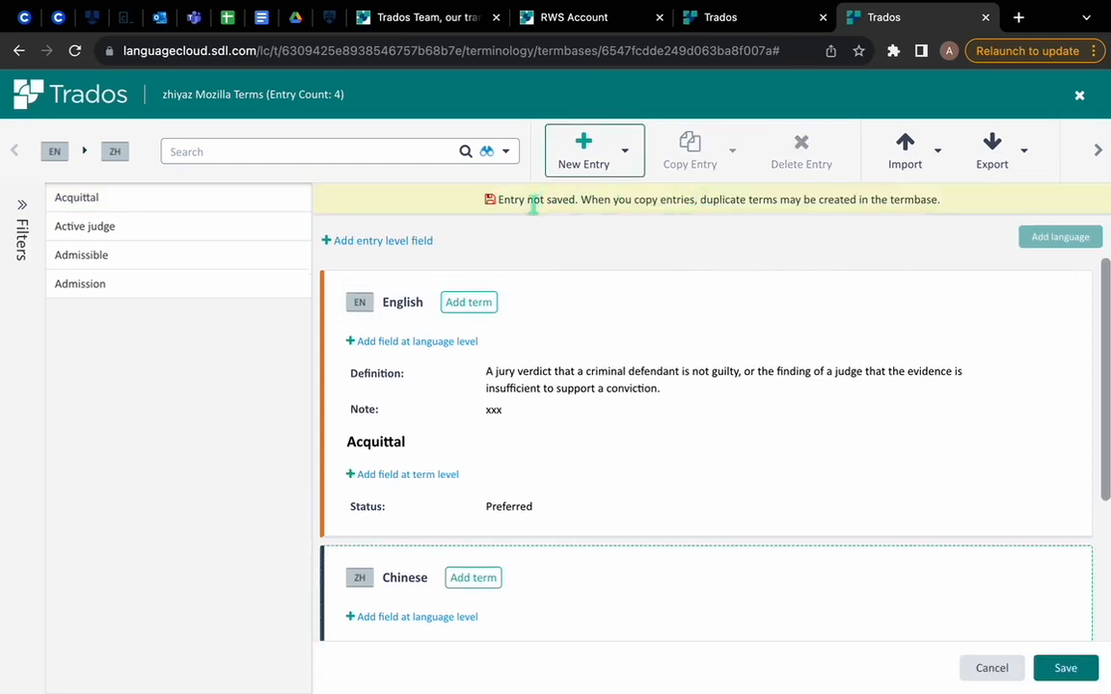
left_click_drag(515, 203, 945, 213)
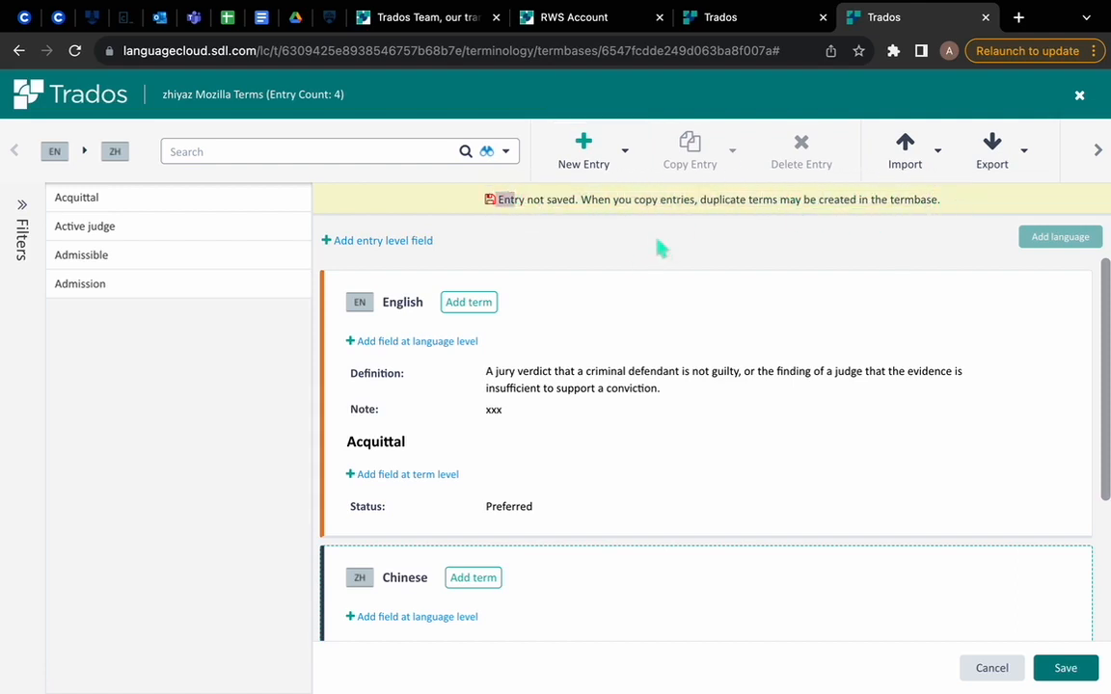
left_click(536, 226)
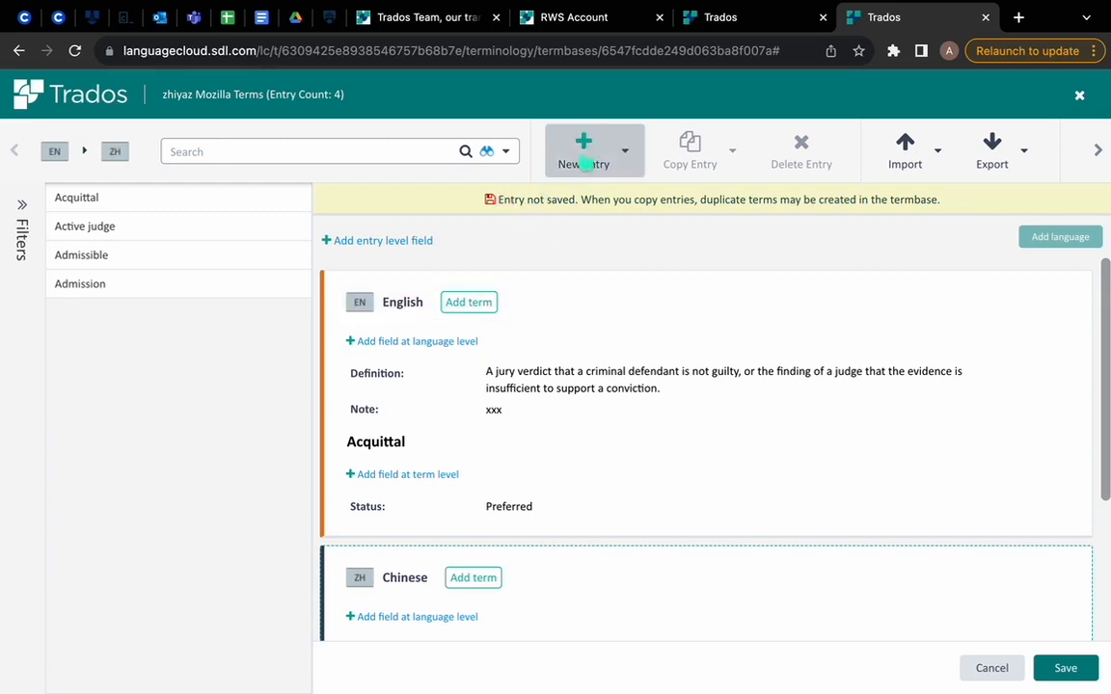
Step: Compare the normal, linguistic and fuzzy search modes and set the term search to fuzzy
left_click(396, 152)
left_click(494, 151)
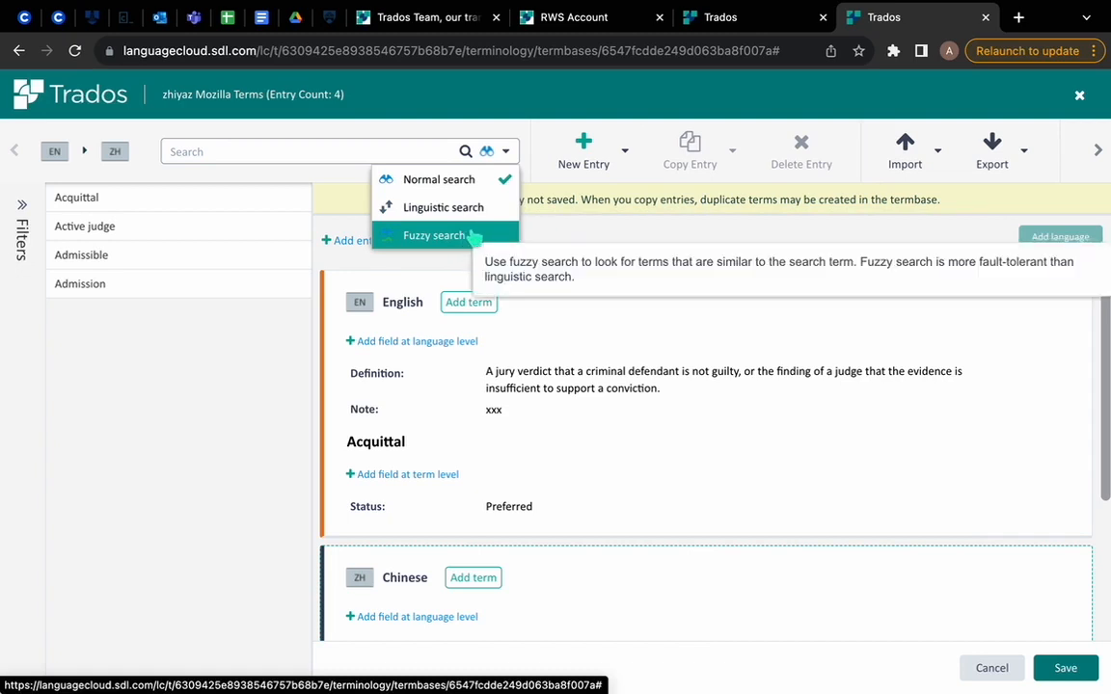
left_click(378, 179)
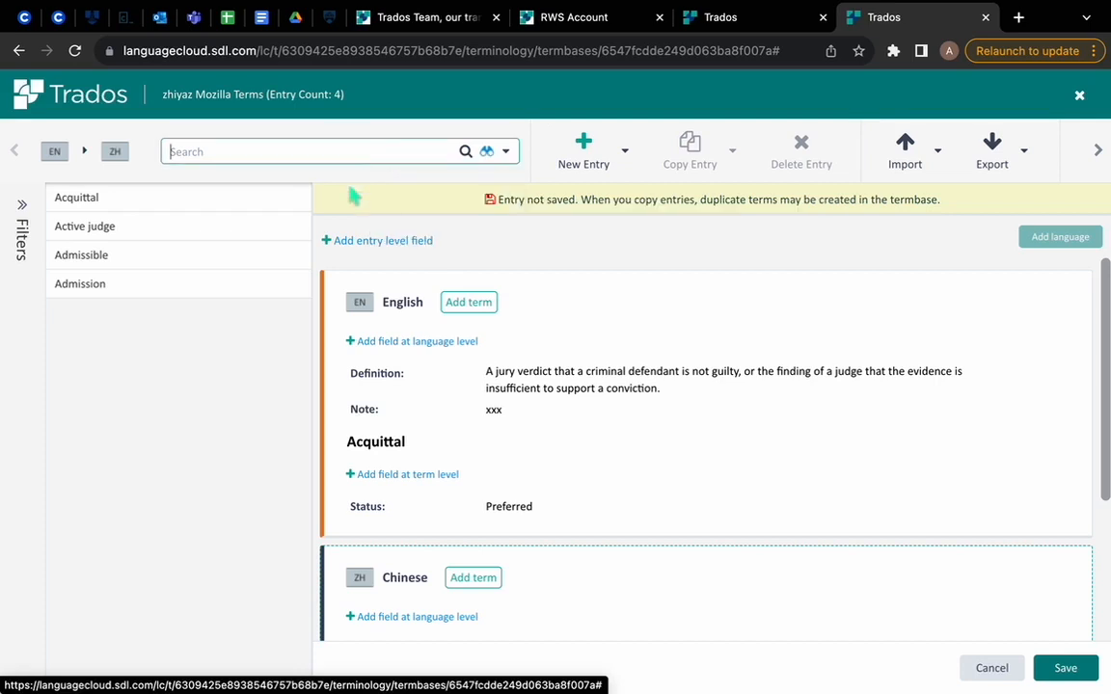
left_click(492, 151)
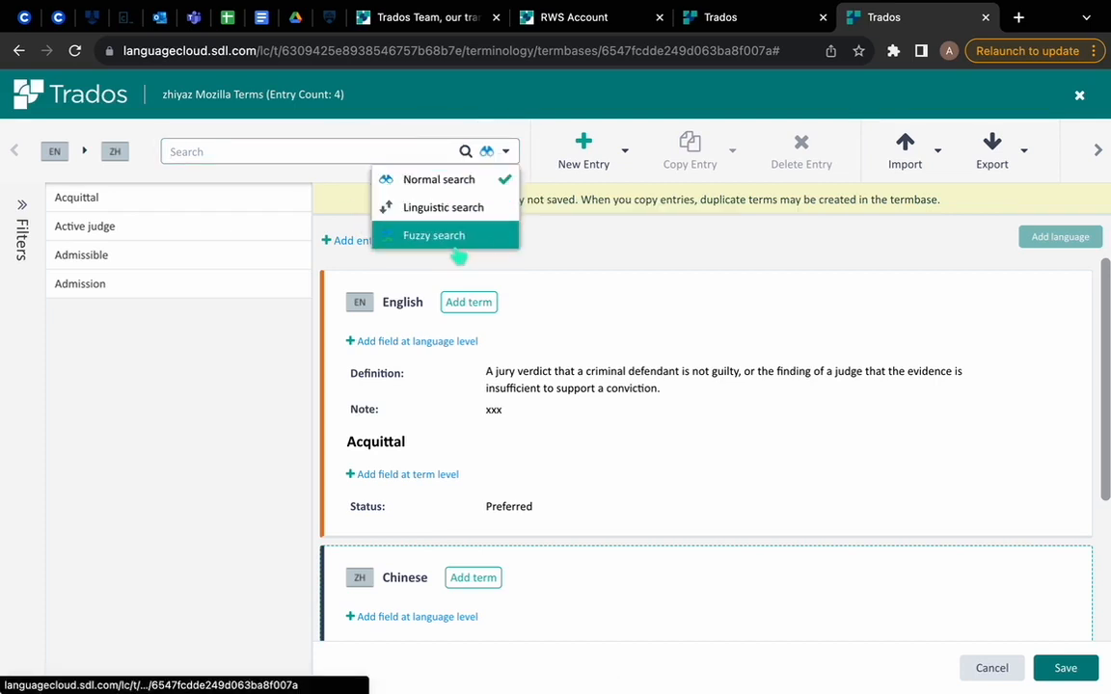
left_click(507, 129)
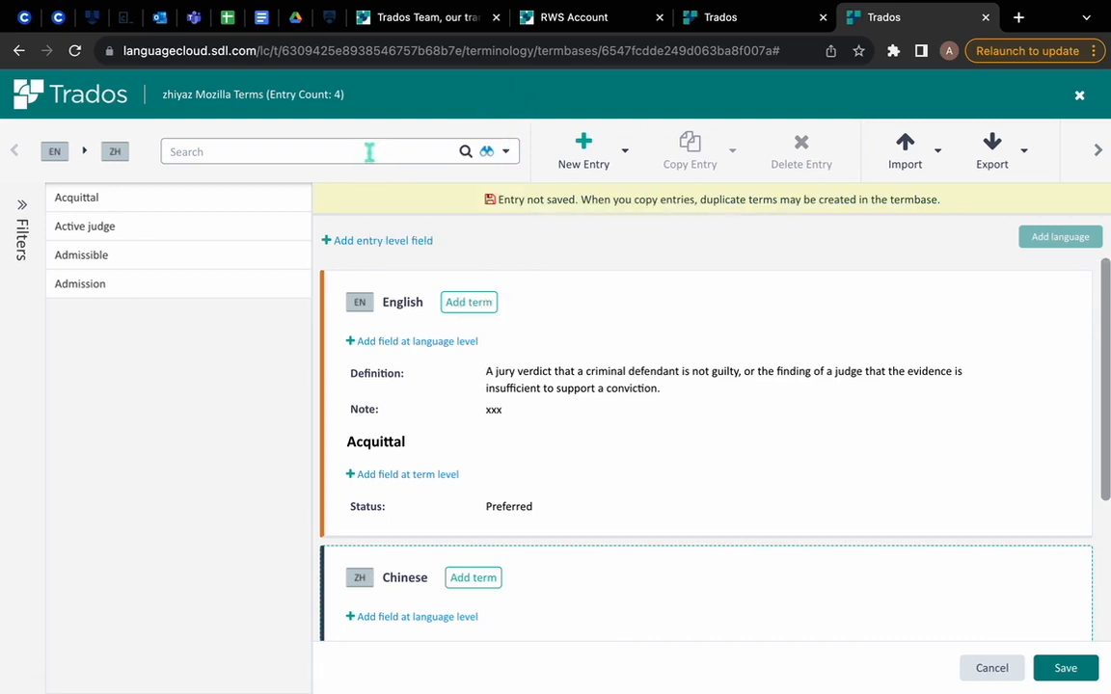
left_click(369, 152)
left_click(505, 152)
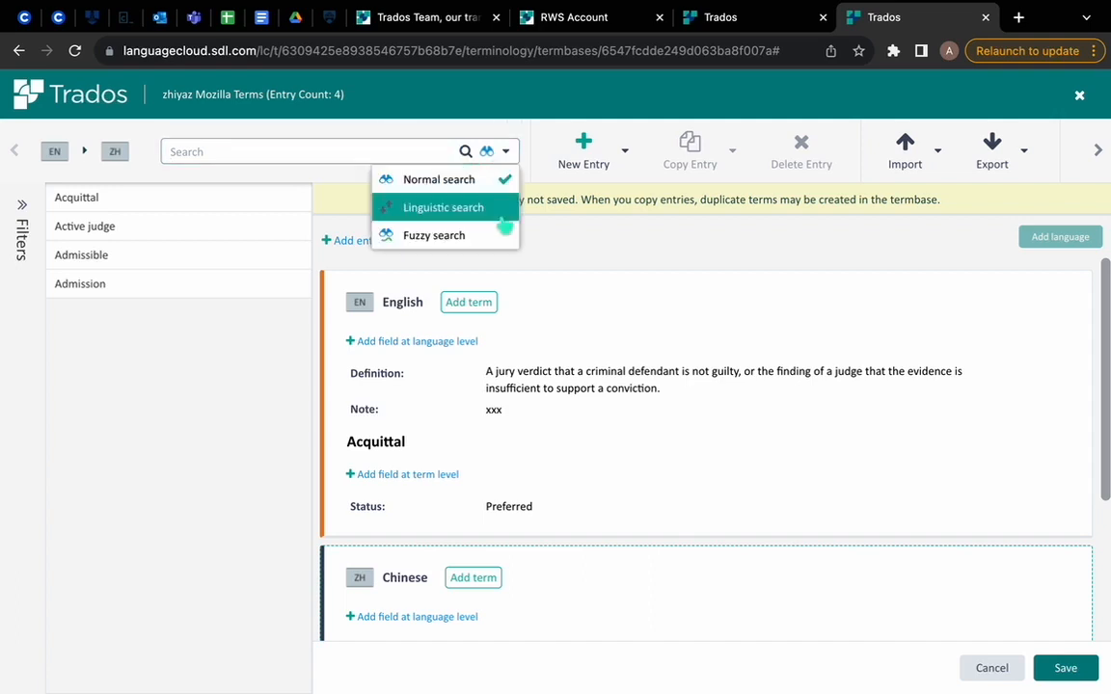
left_click(505, 228)
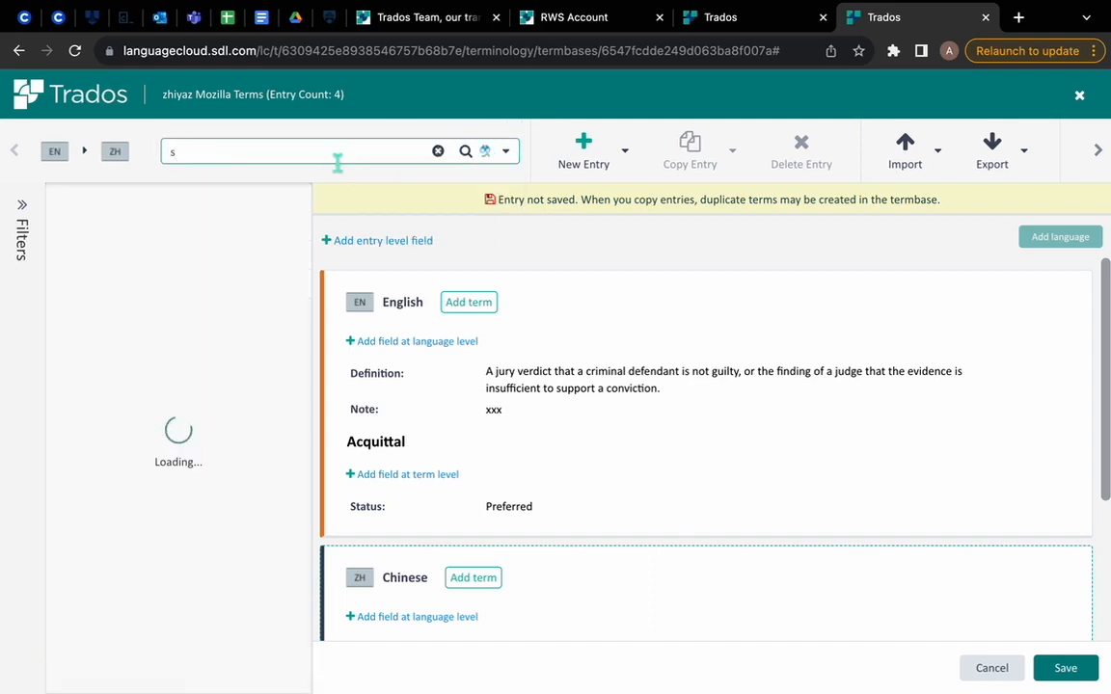
Step: Switch the termbase search mode to normal search and search for terms beginning with "admi"
left_click(339, 162)
type("s")
key("BackSpace")
type("ad")
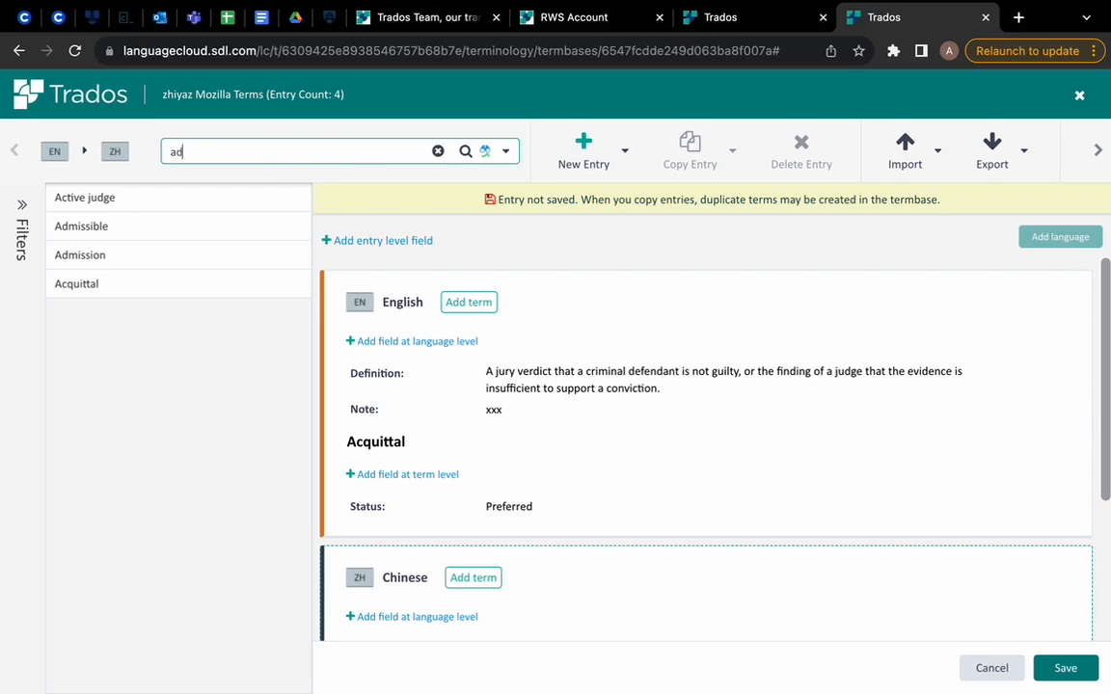
left_click(504, 153)
left_click(500, 179)
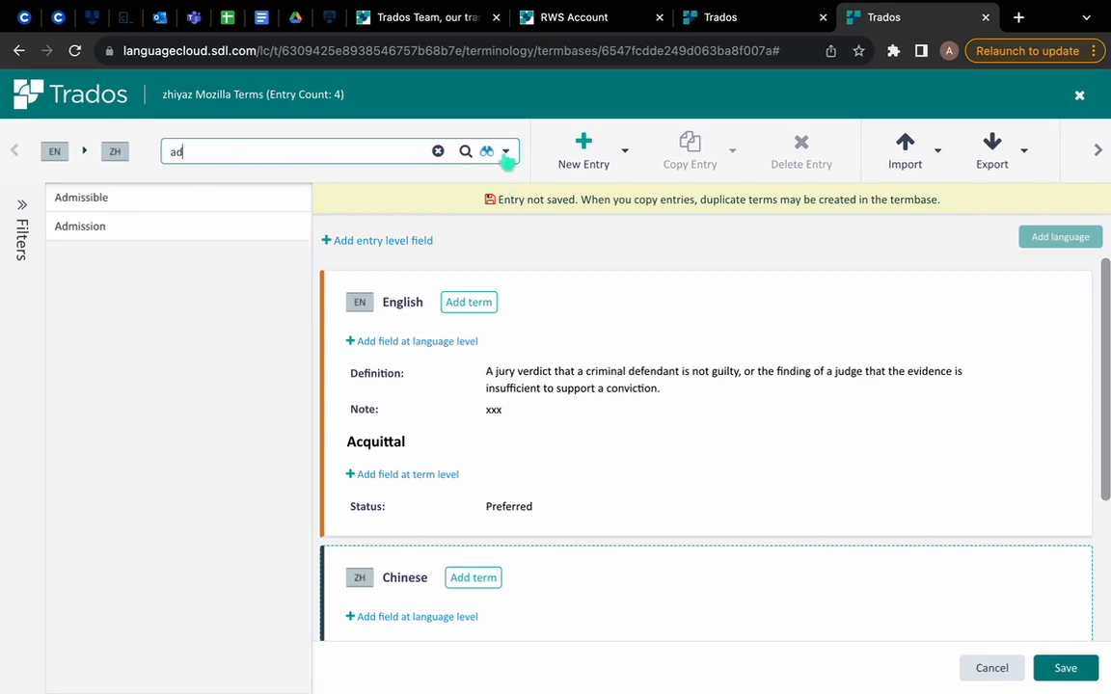
type("mi")
left_click(508, 154)
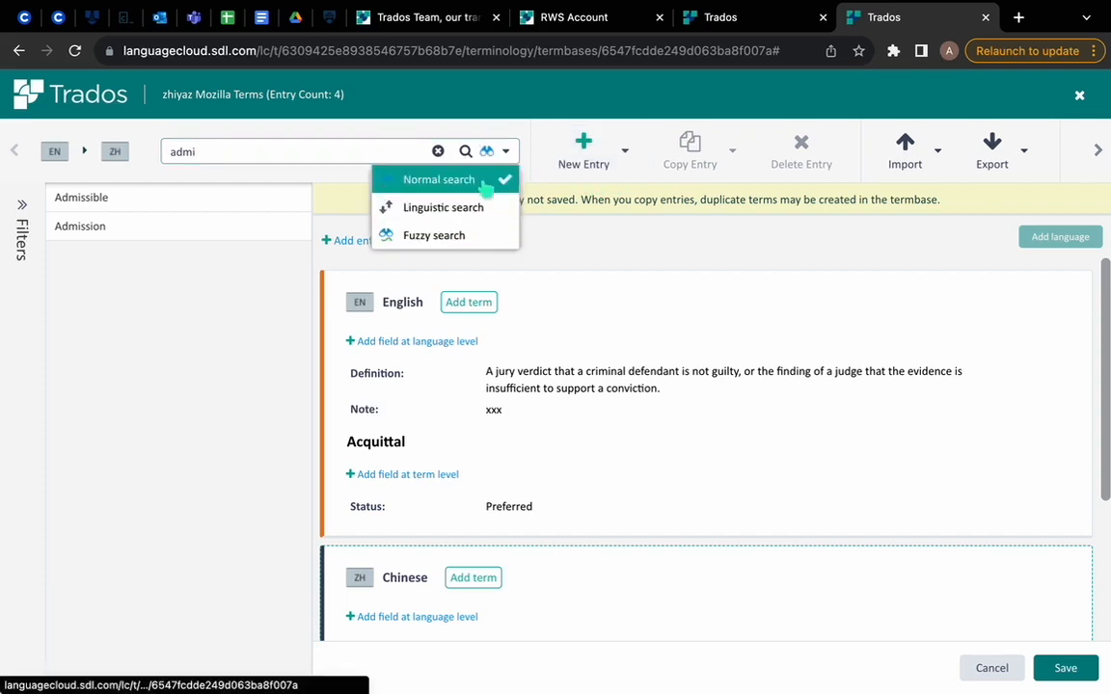
left_click(297, 127)
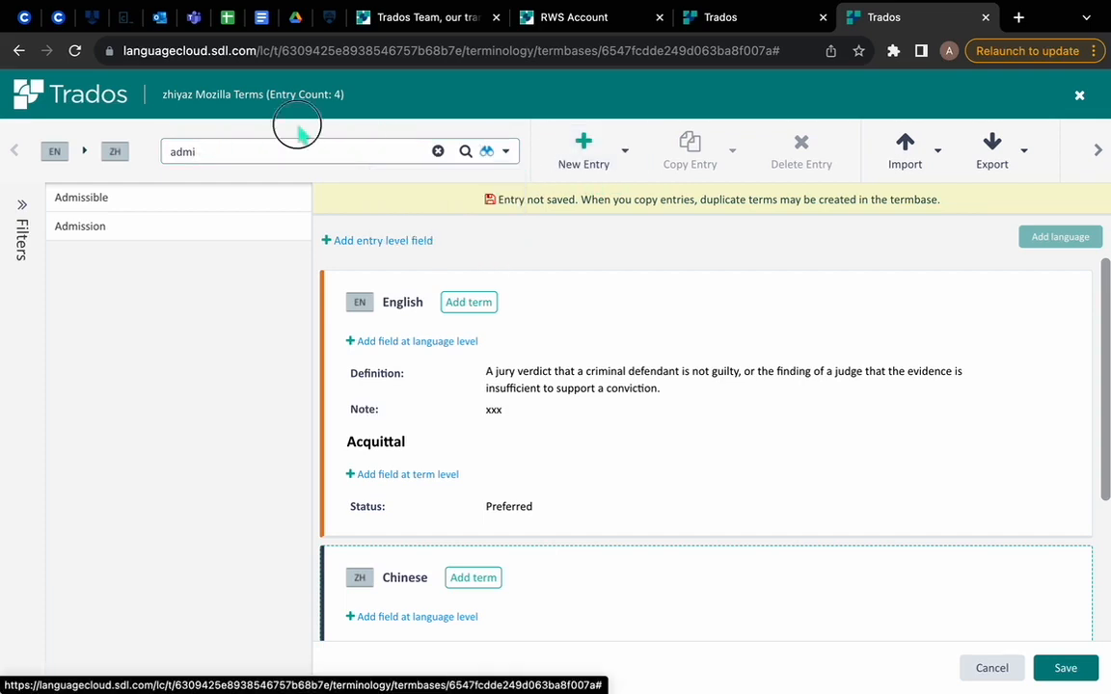
Step: Switch to Trados Studio, cancel the Project Settings window already open, and reopen the termbase settings for the Demo Term project
key("ctrl+Right")
key("ctrl+Right")
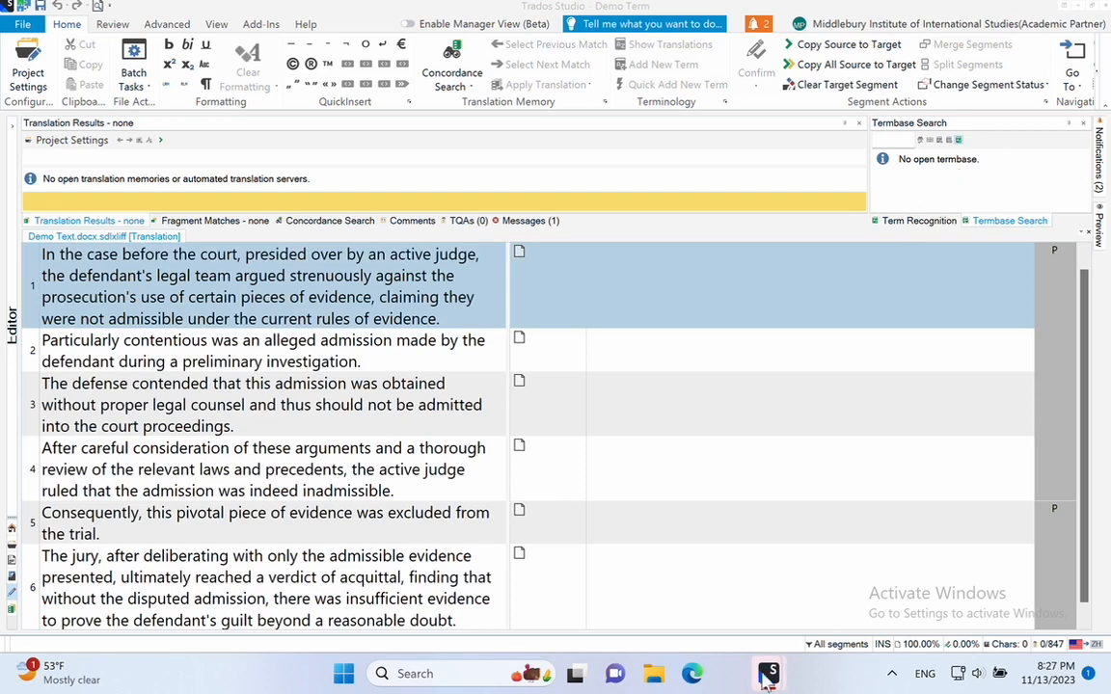
mouse_move(768, 677)
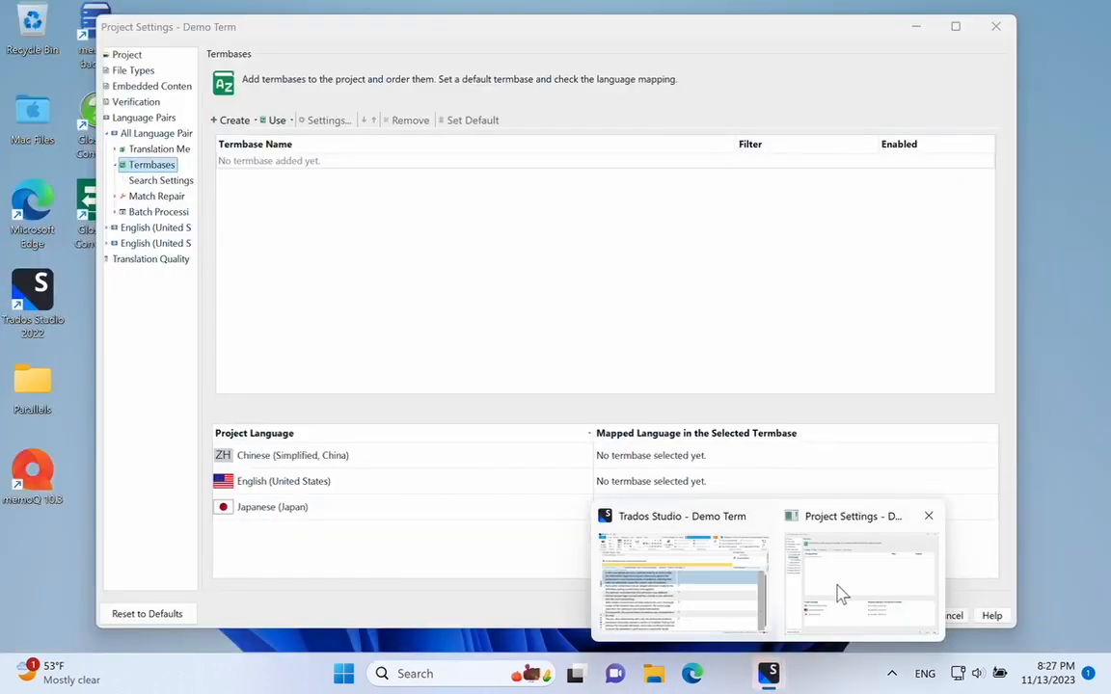
left_click(837, 595)
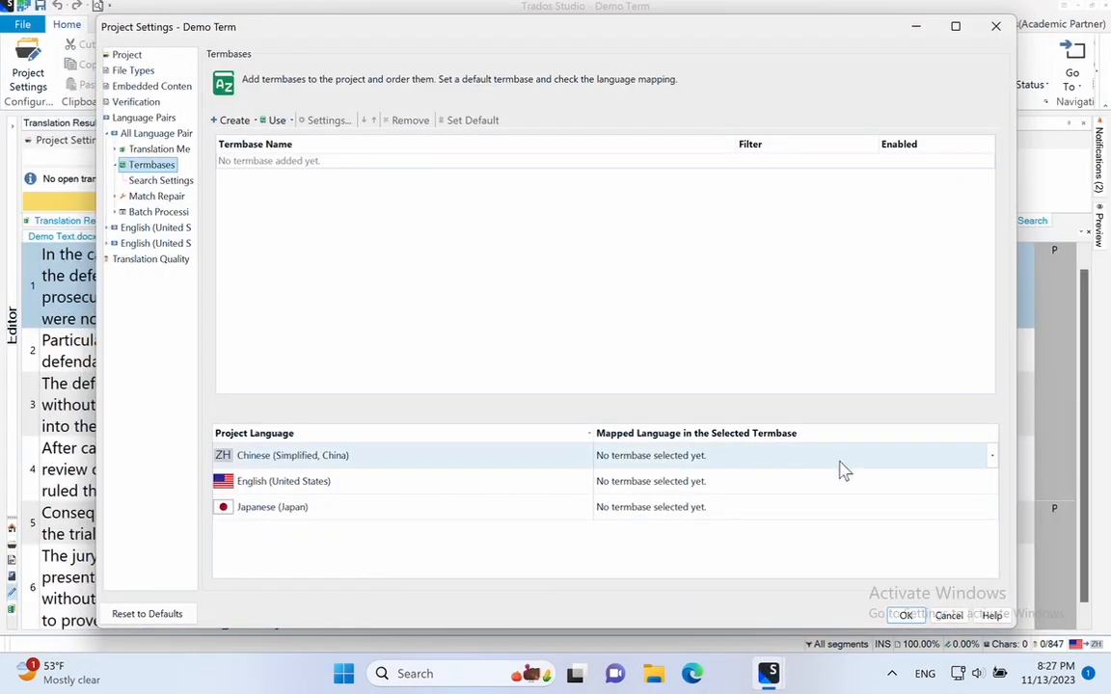
left_click(948, 615)
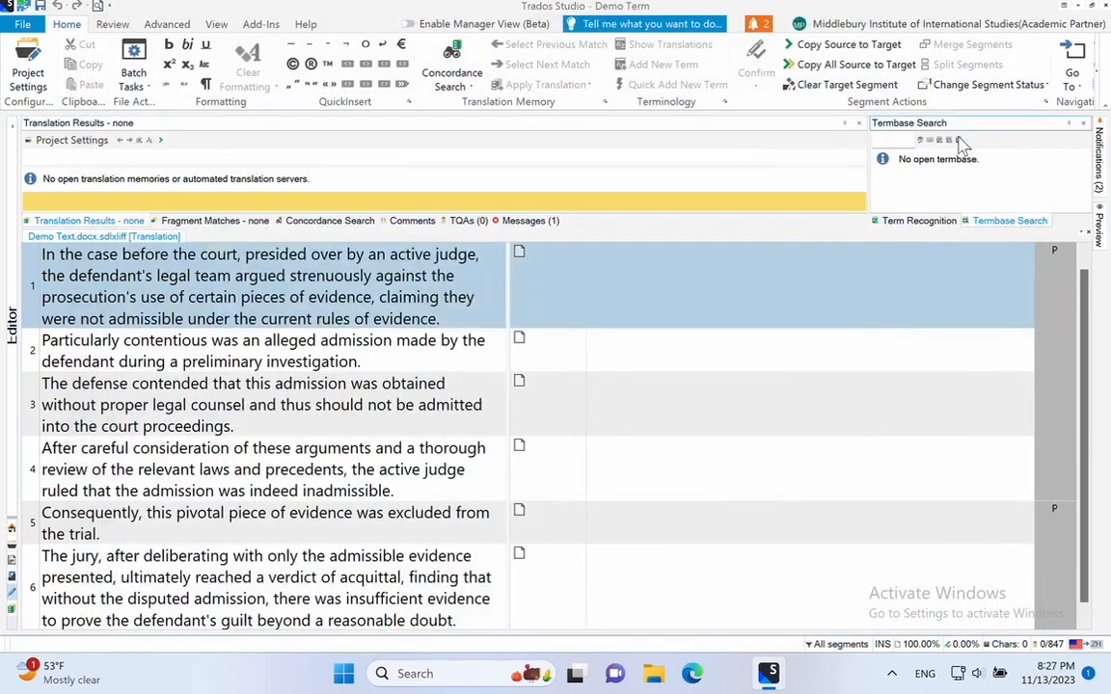
left_click(960, 141)
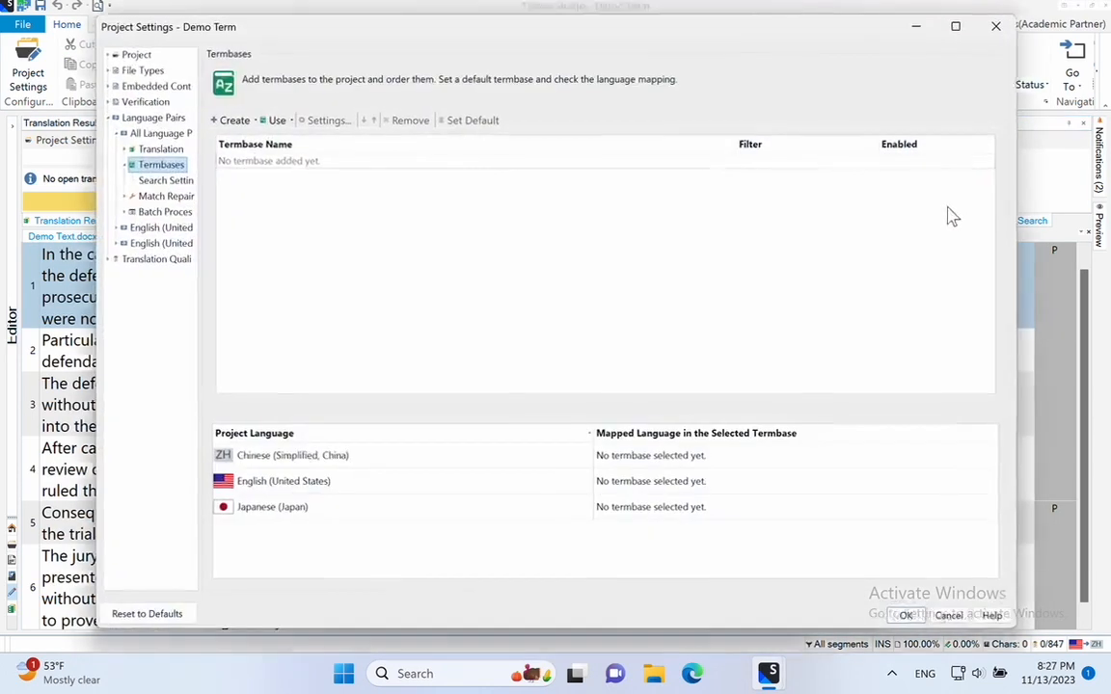
Step: Add the cloud-based Mozilla Terms termbase with the same name as the one open in Language Cloud, and save the project settings
left_click(275, 122)
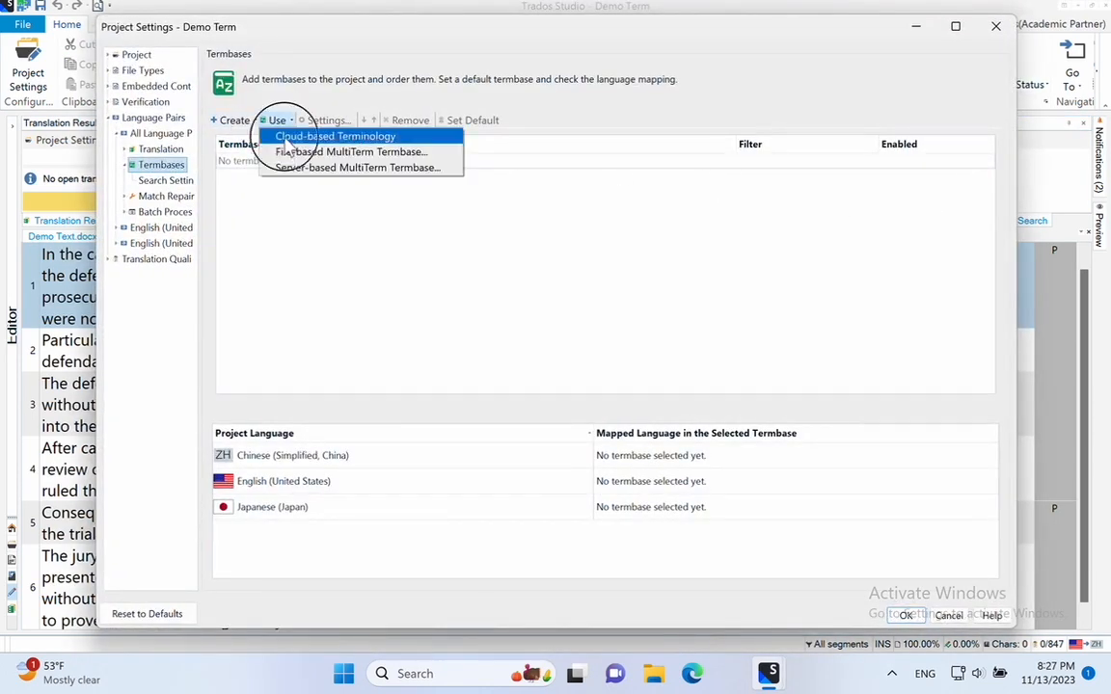
left_click(280, 137)
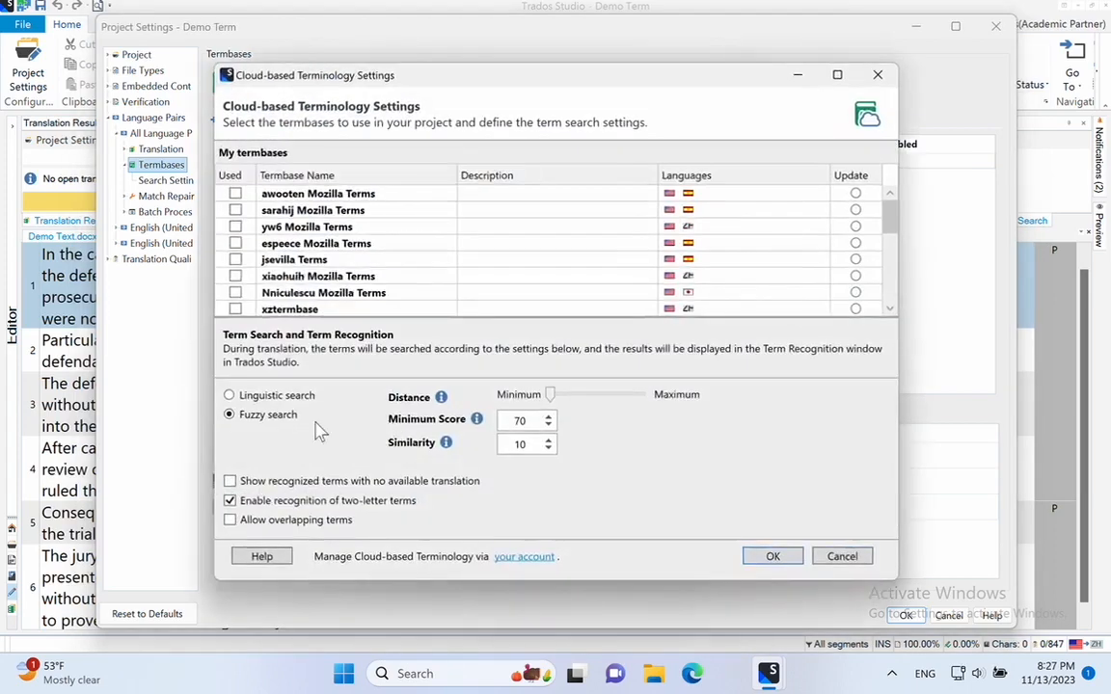
scroll(371, 263, "down", 3)
scroll(371, 262, "down", 2)
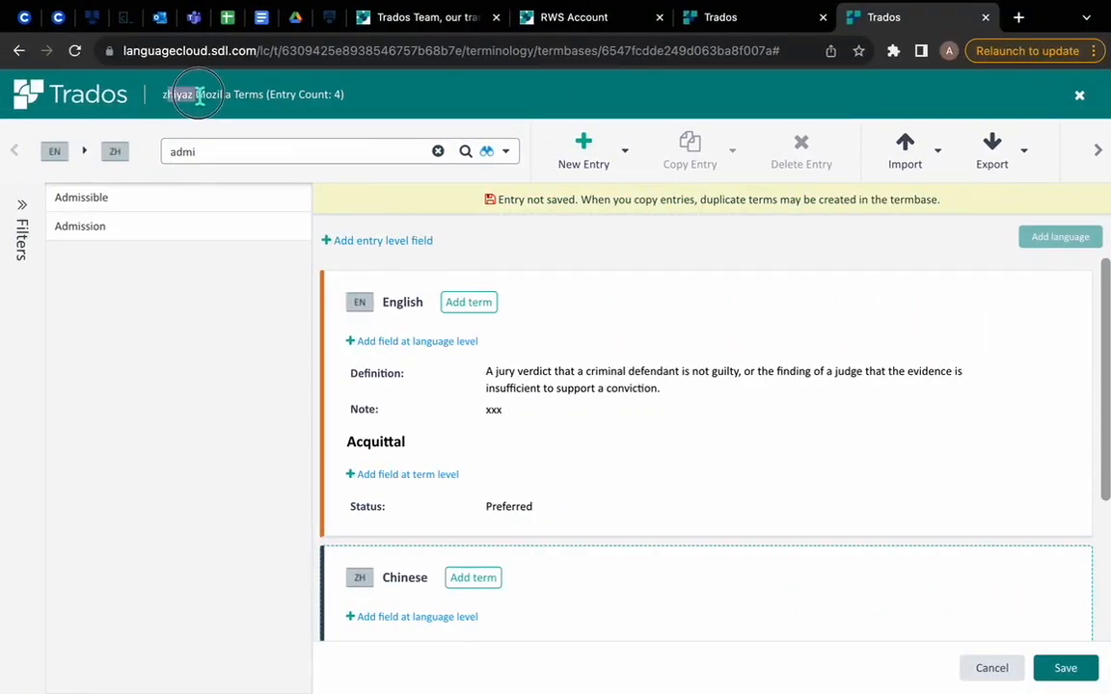
left_click_drag(163, 97, 195, 100)
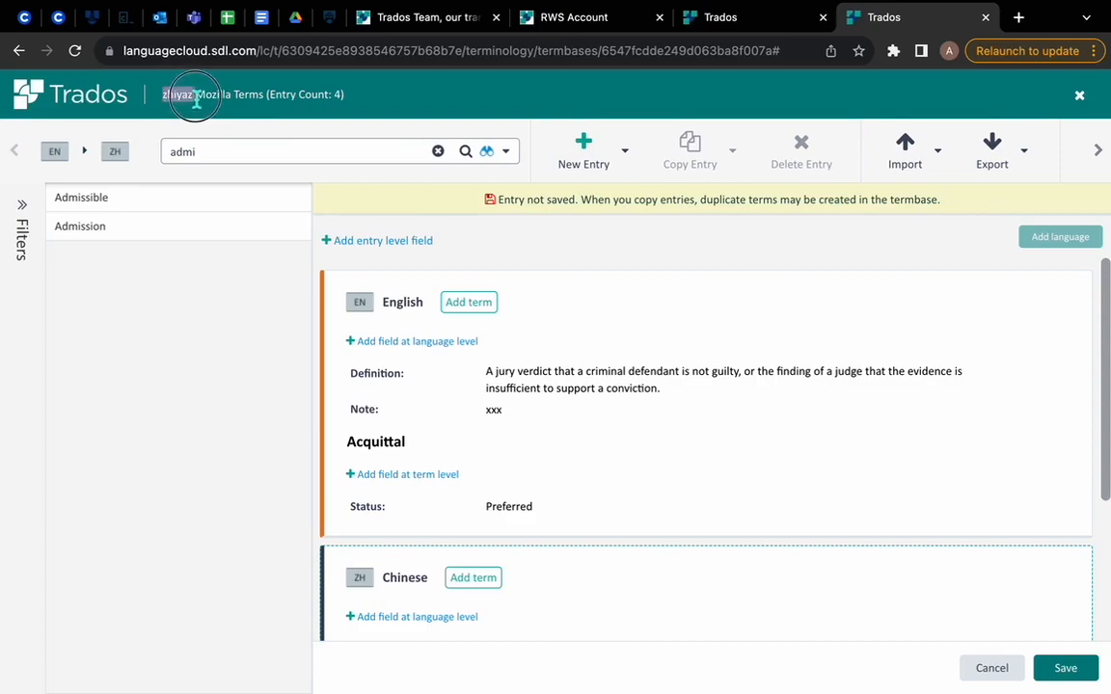
key("ctrl+Right")
key("ctrl+super+Right")
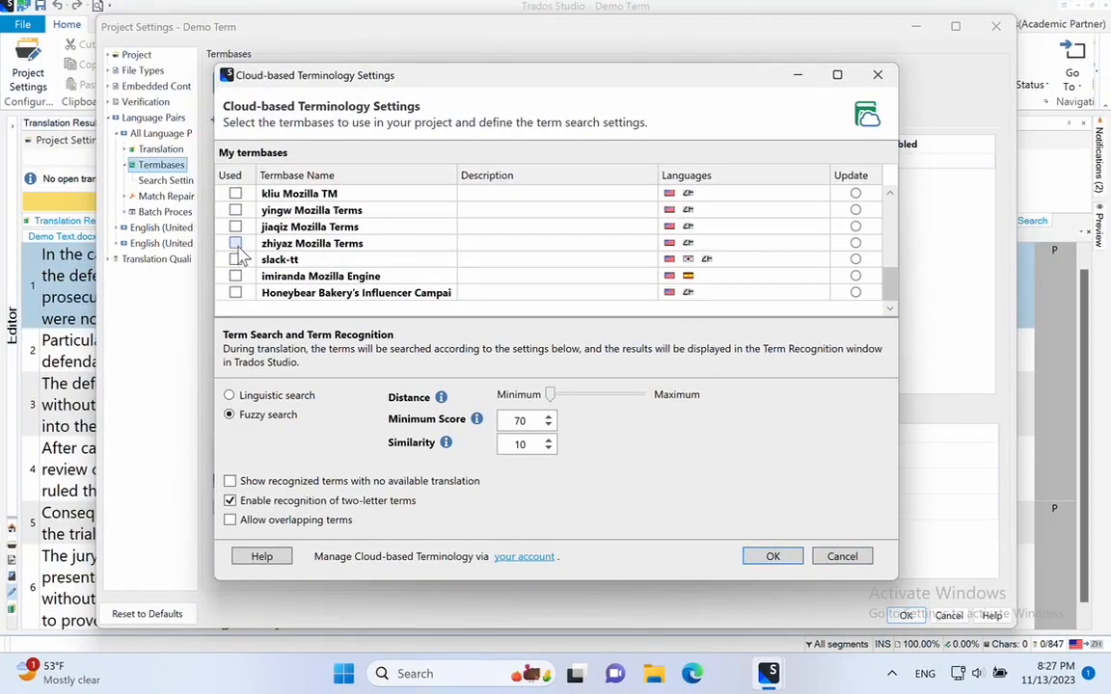
left_click(235, 244)
left_click(771, 557)
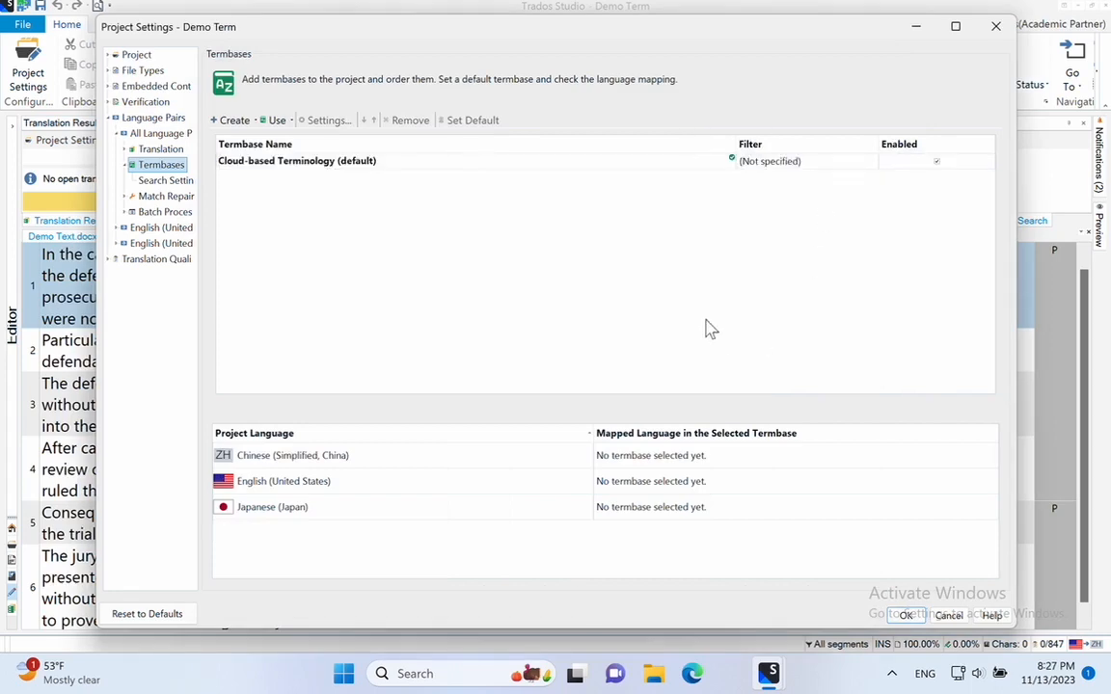
left_click(905, 615)
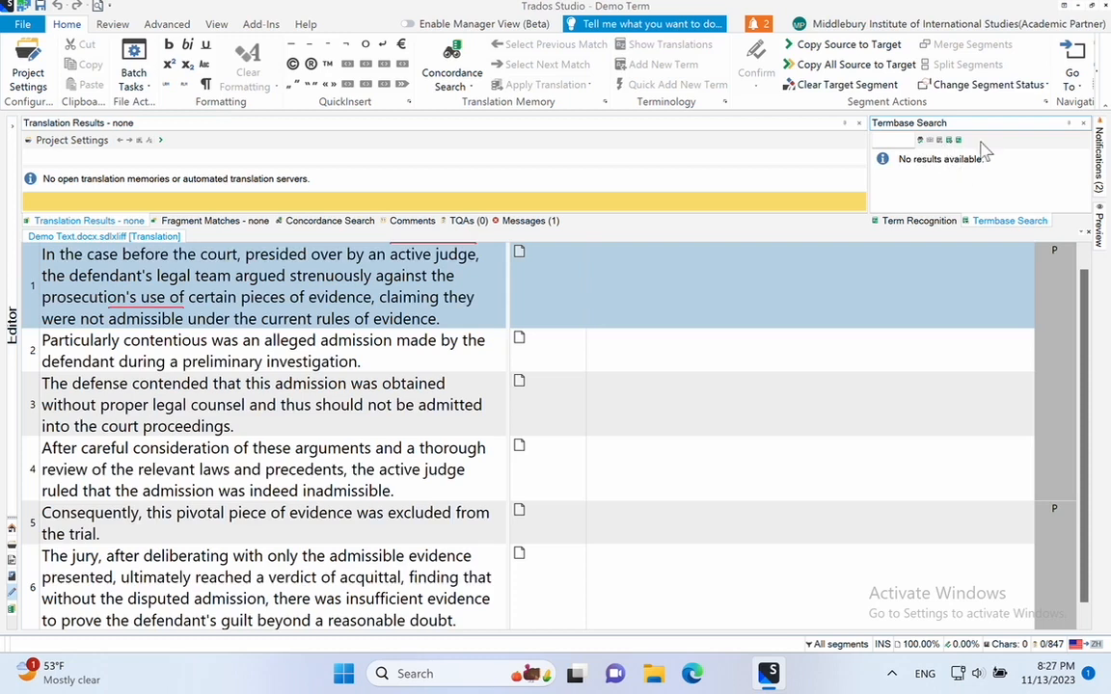
Step: Set the keyboard layout to Chinese (Simplified, China) Microsoft Pinyin and enter 在职 in the target of segment 1
left_click(760, 295)
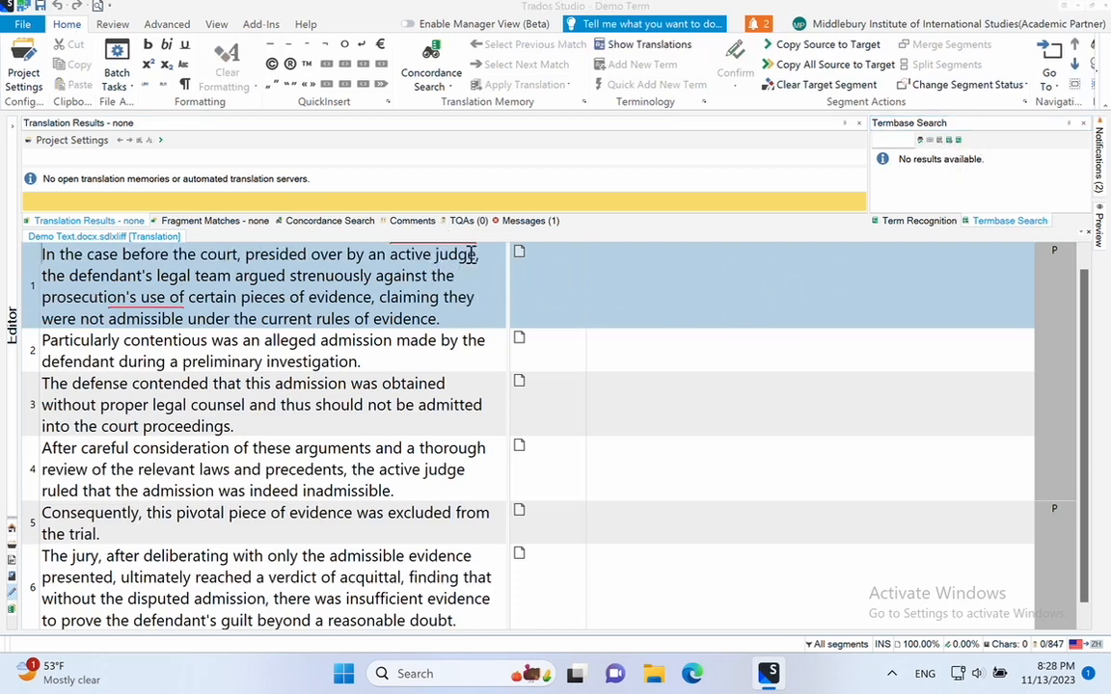
left_click(558, 262)
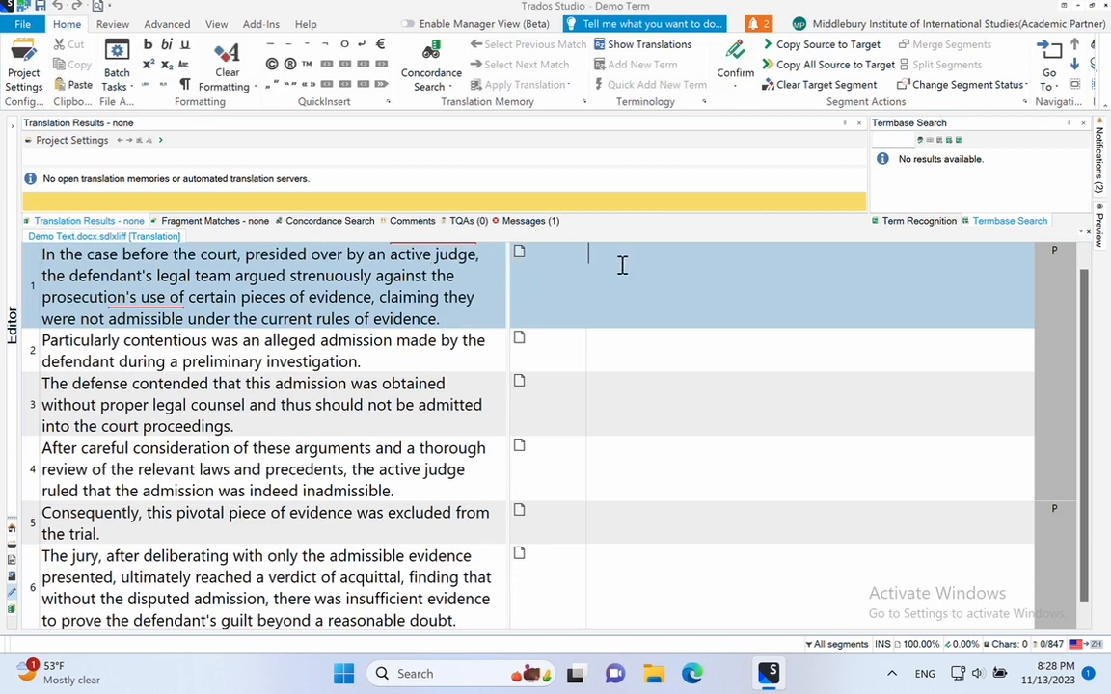
type("za")
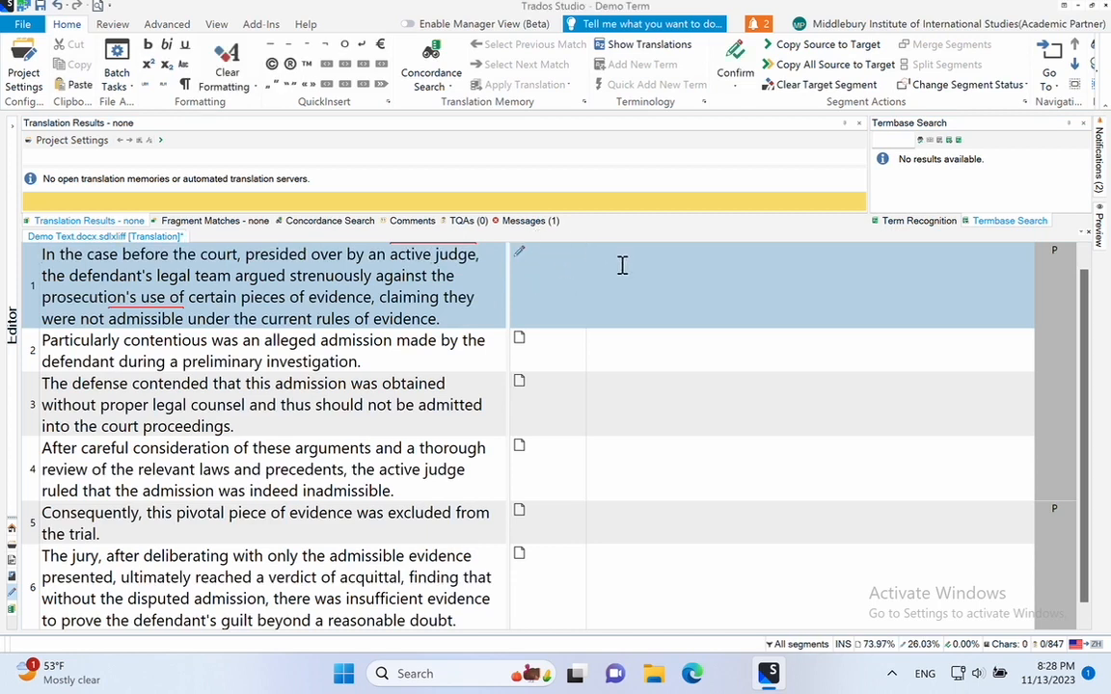
left_click(923, 672)
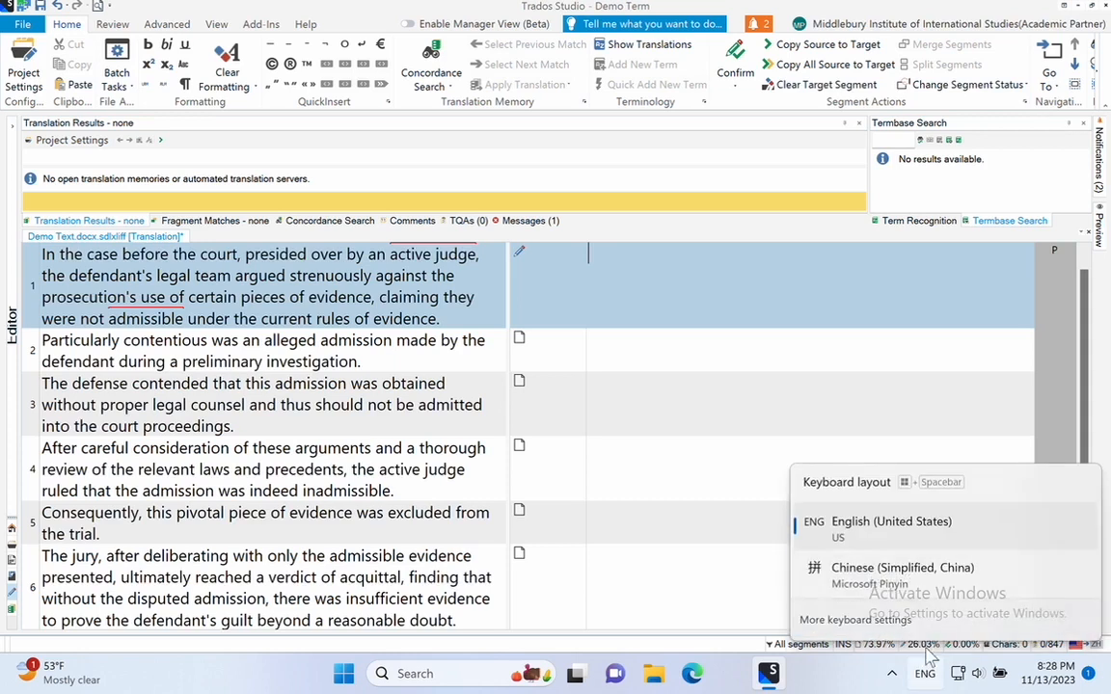
left_click(892, 566)
type("zaizhi")
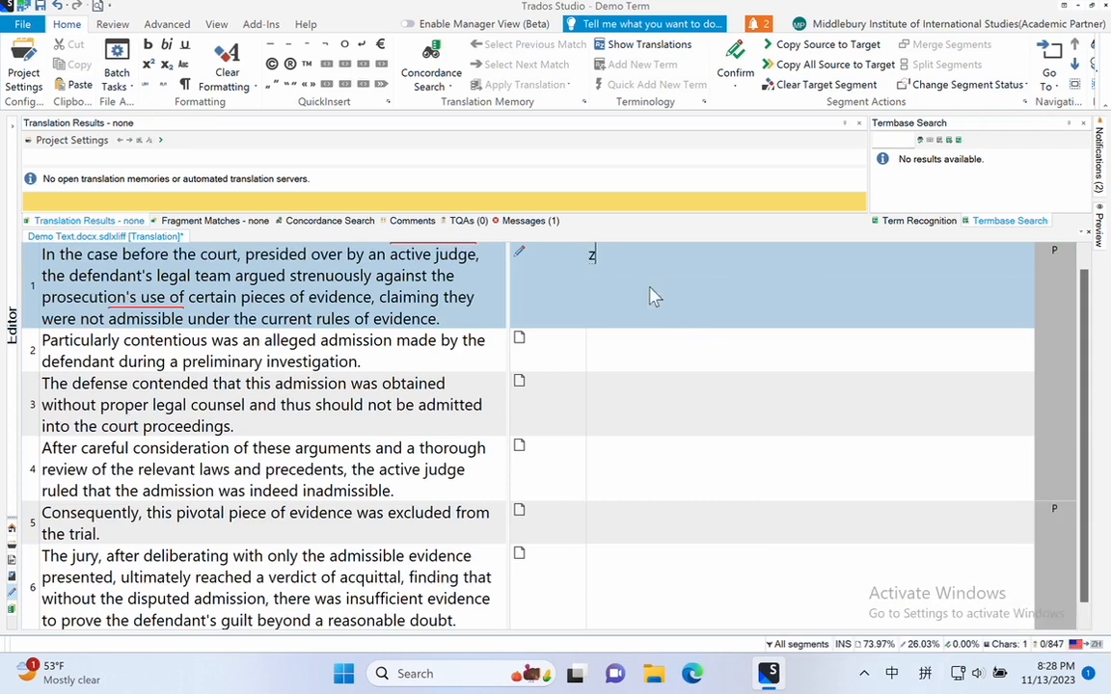
key("space")
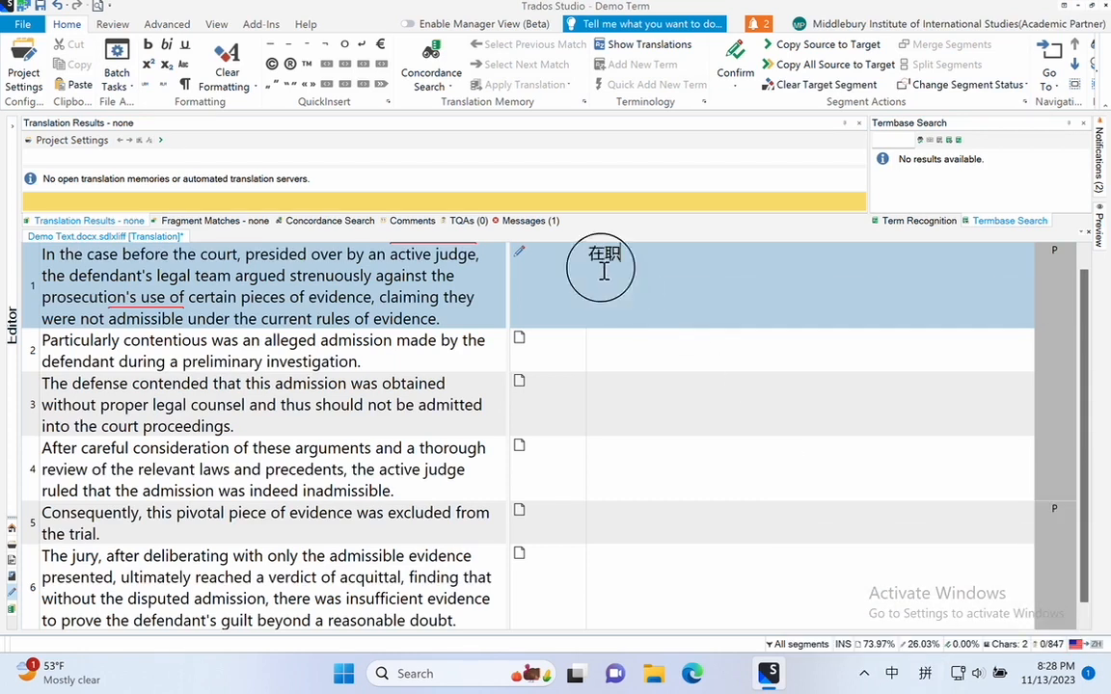
Step: Show the recognized terms for segment 1 and examine the suggested translation 在职法官 against "active judge" in the source
left_click(450, 252)
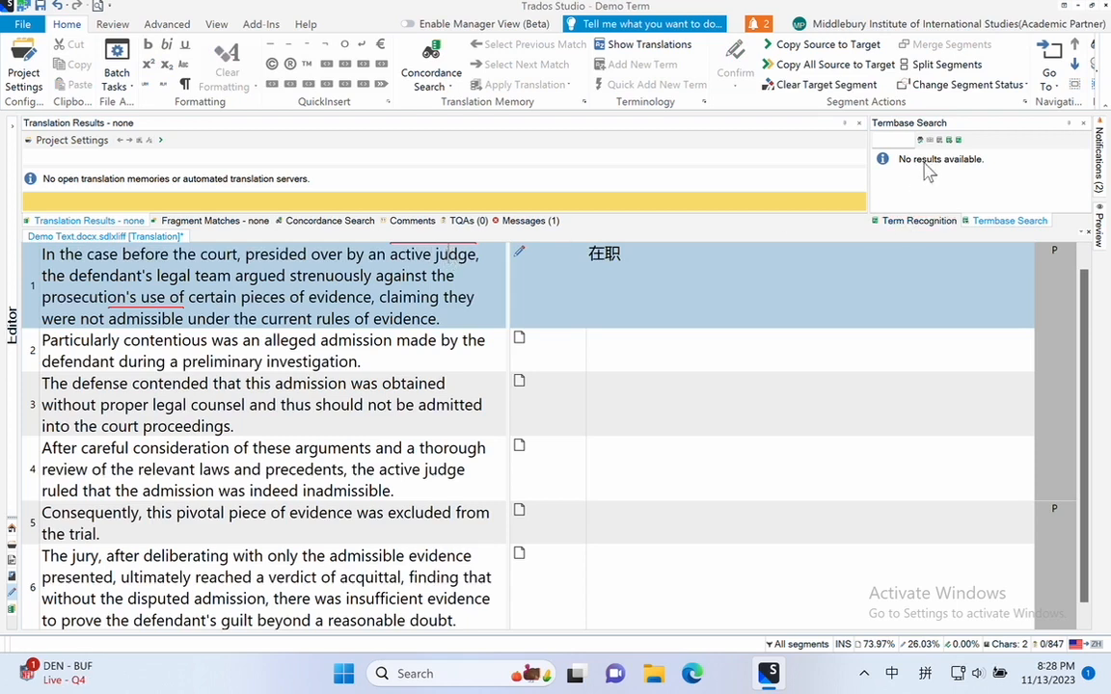
left_click(935, 222)
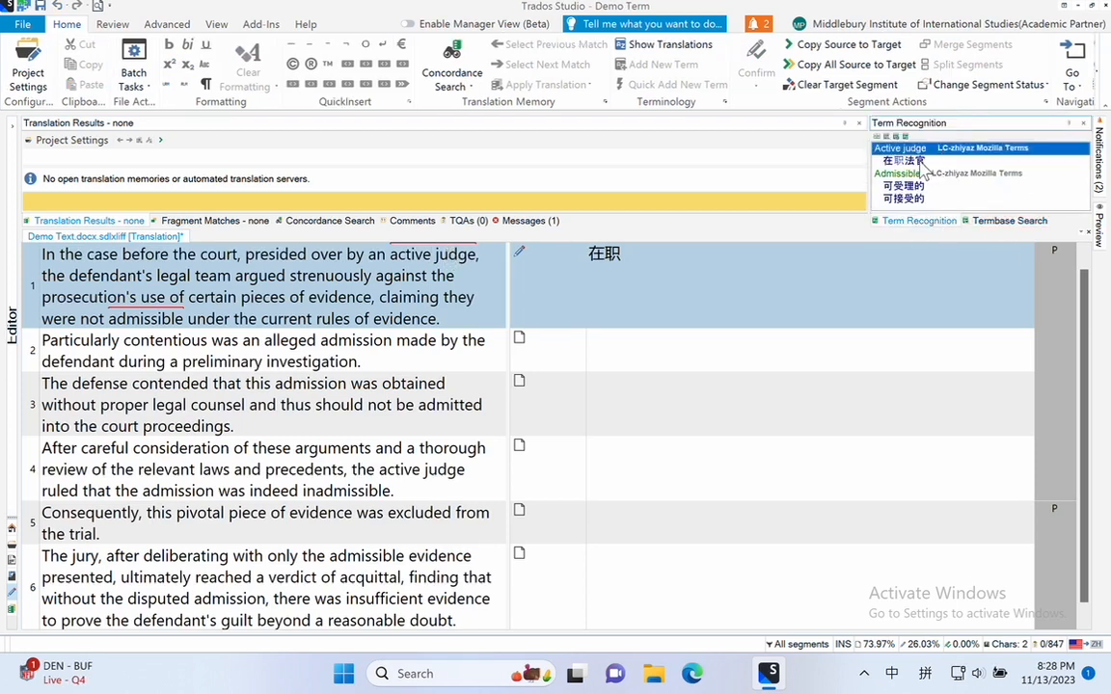
left_click(906, 161)
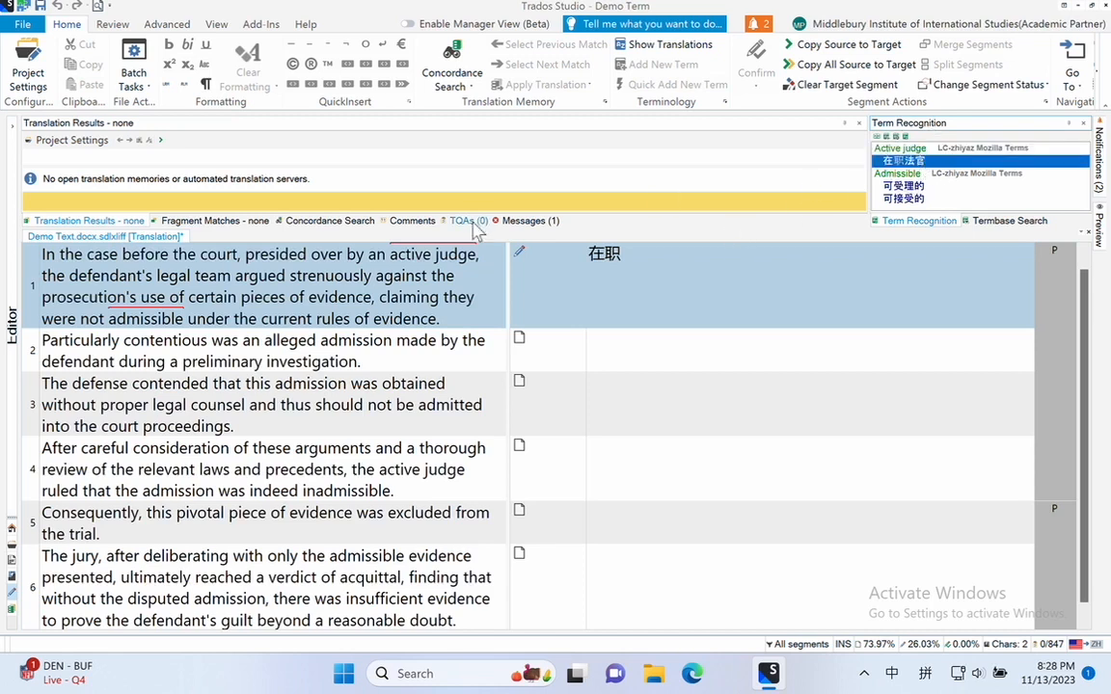
left_click_drag(390, 254, 466, 253)
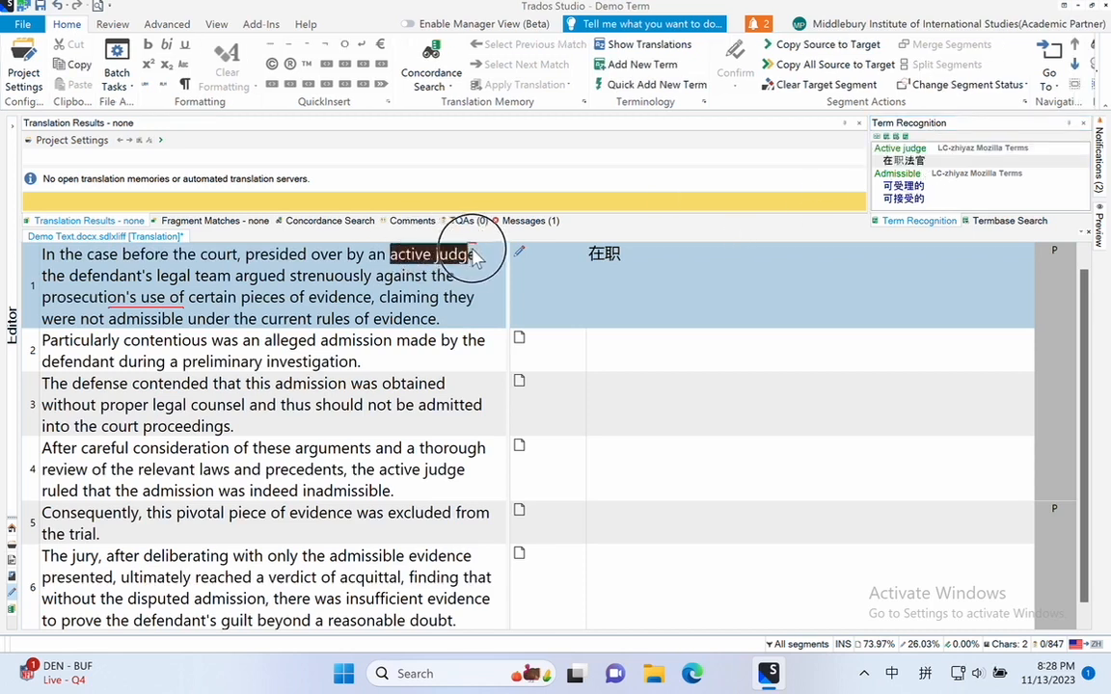
left_click(344, 275)
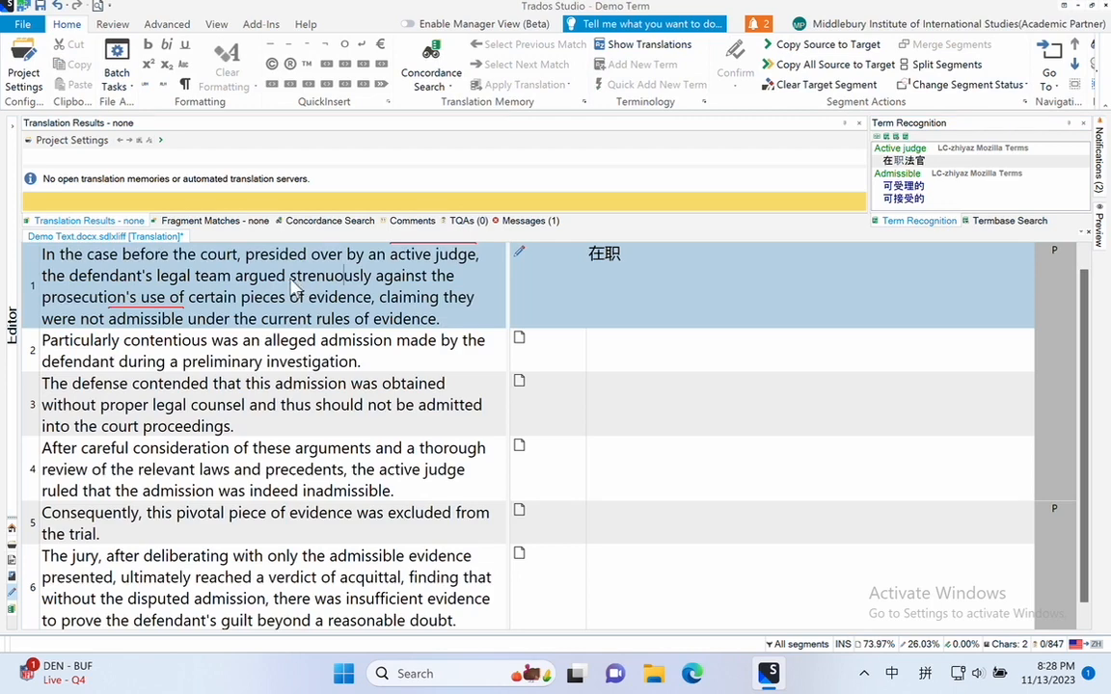
Step: Start adding the source word "evidence" from segment 1 as a new term in the termbase
left_click_drag(304, 297, 372, 305)
right_click(372, 302)
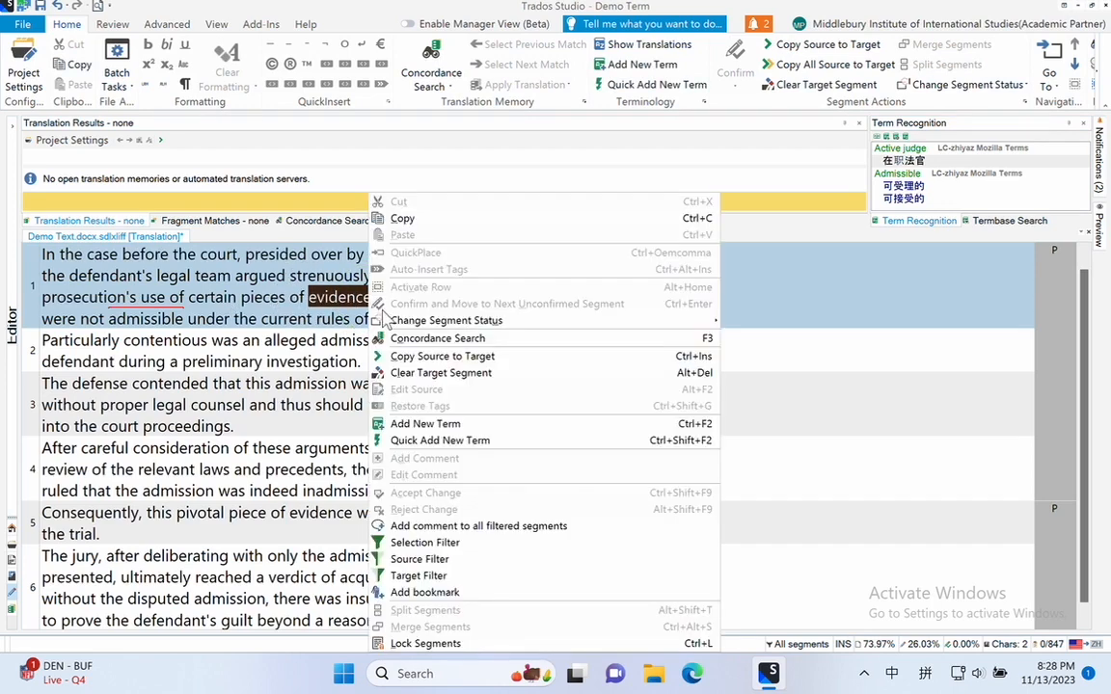
left_click(422, 426)
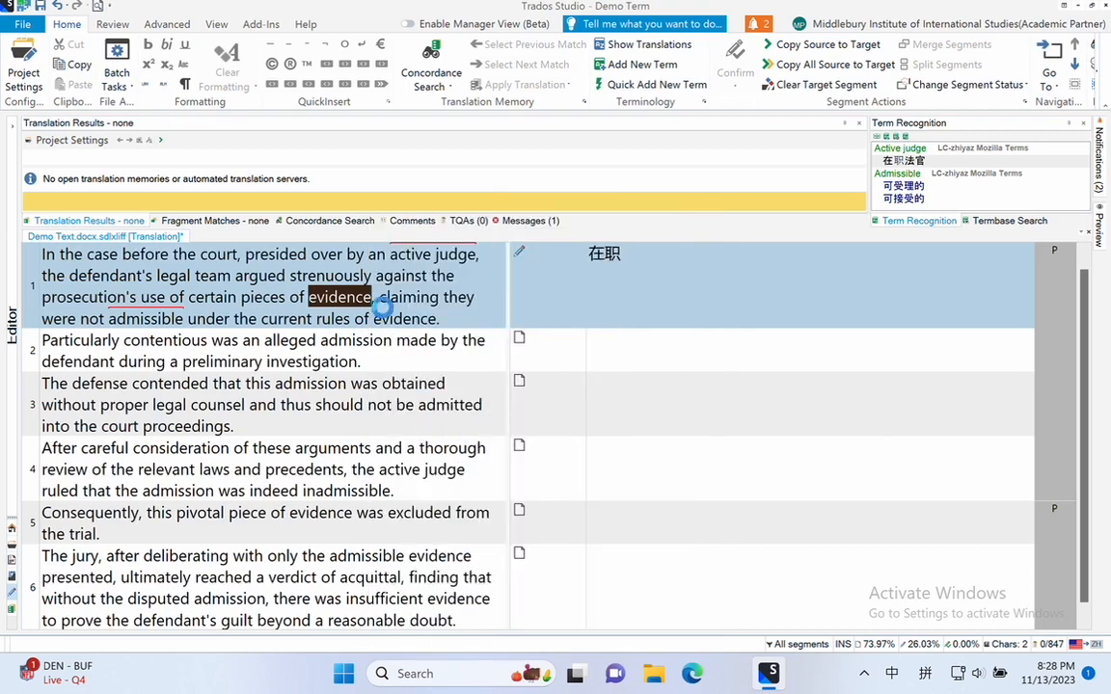
Step: Switch the keyboard layout to English and enter the account e-mail in the RWS ID login form
left_click(224, 381)
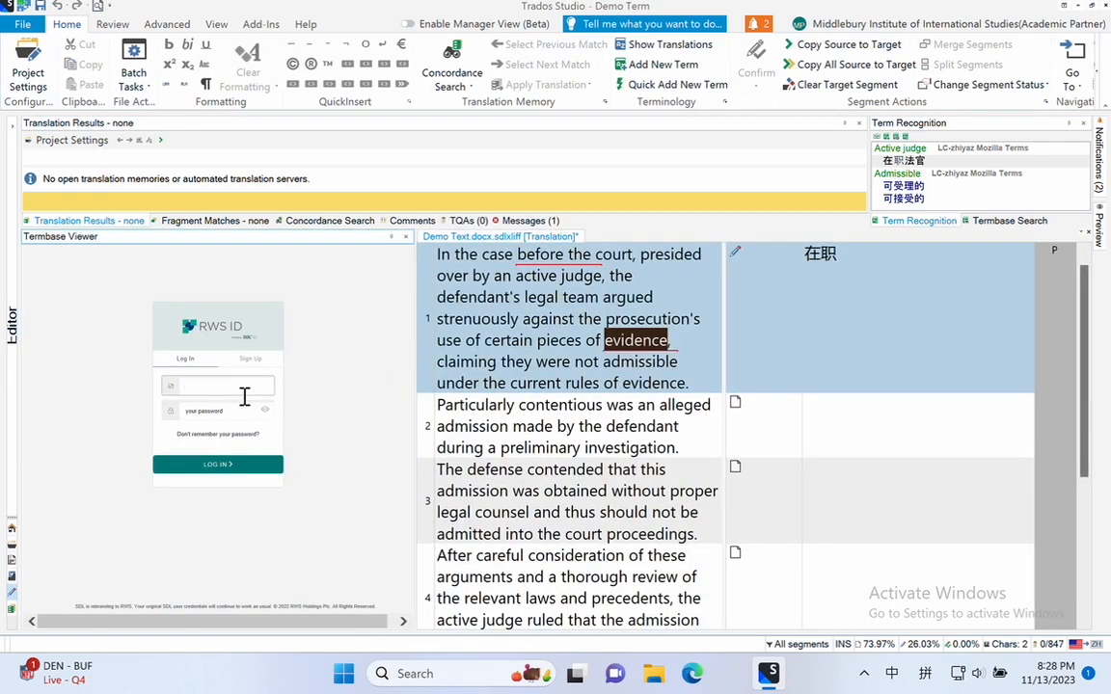
type("mingn")
key("Return")
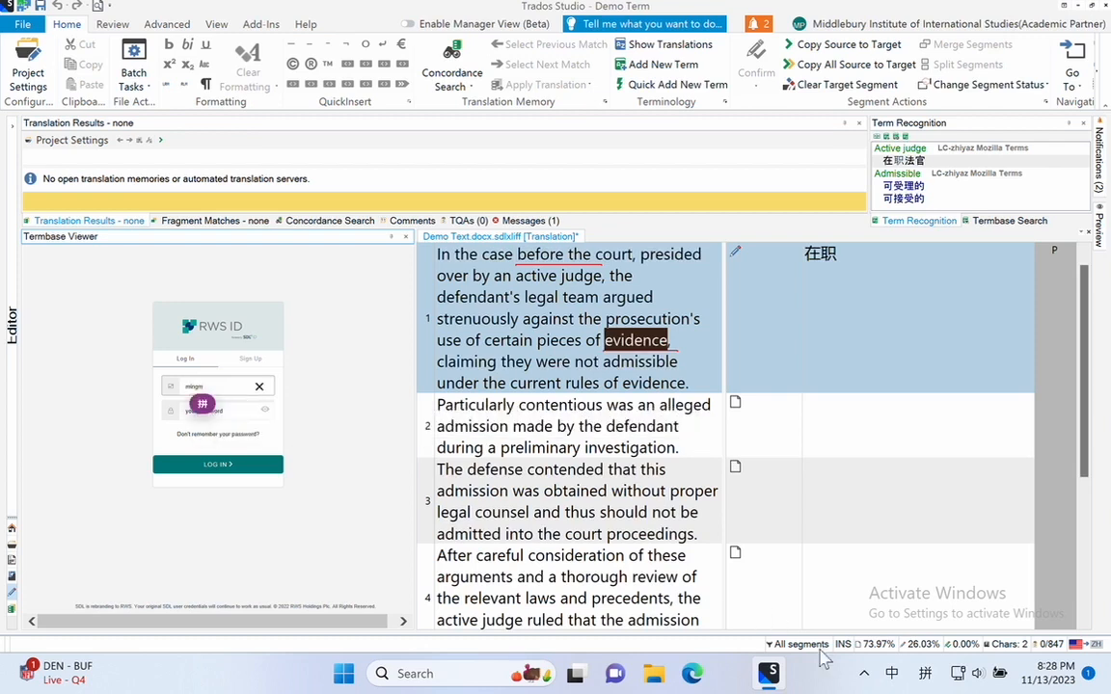
left_click(925, 672)
left_click(897, 525)
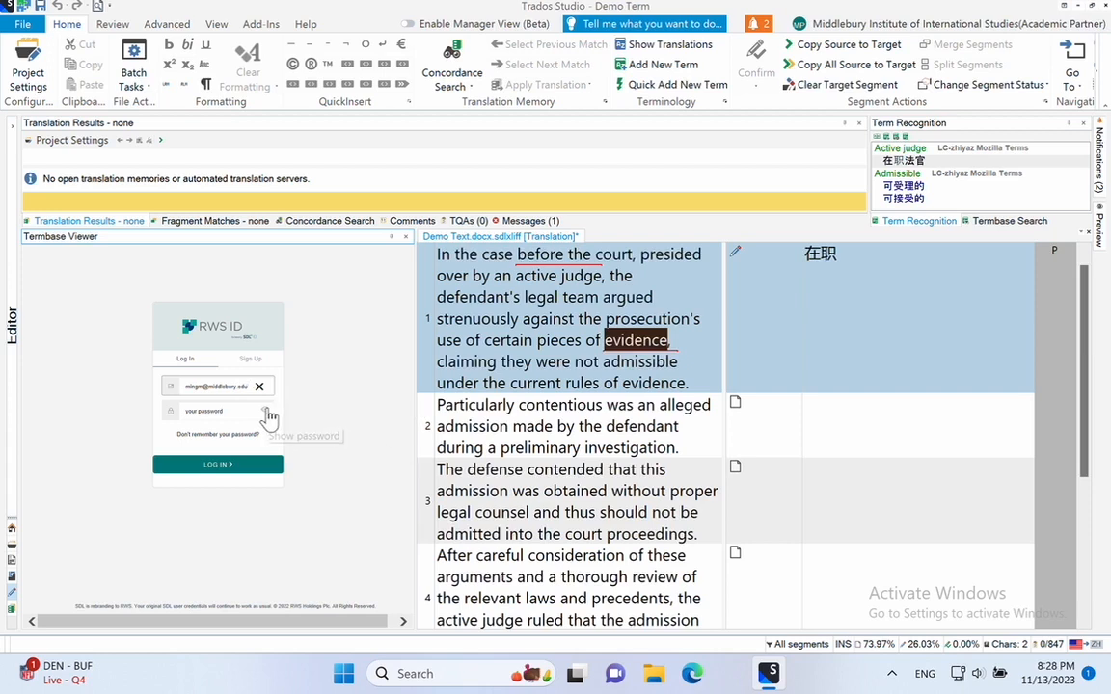
Step: Enter the account password in the RWS ID login form and log in
left_click(216, 415)
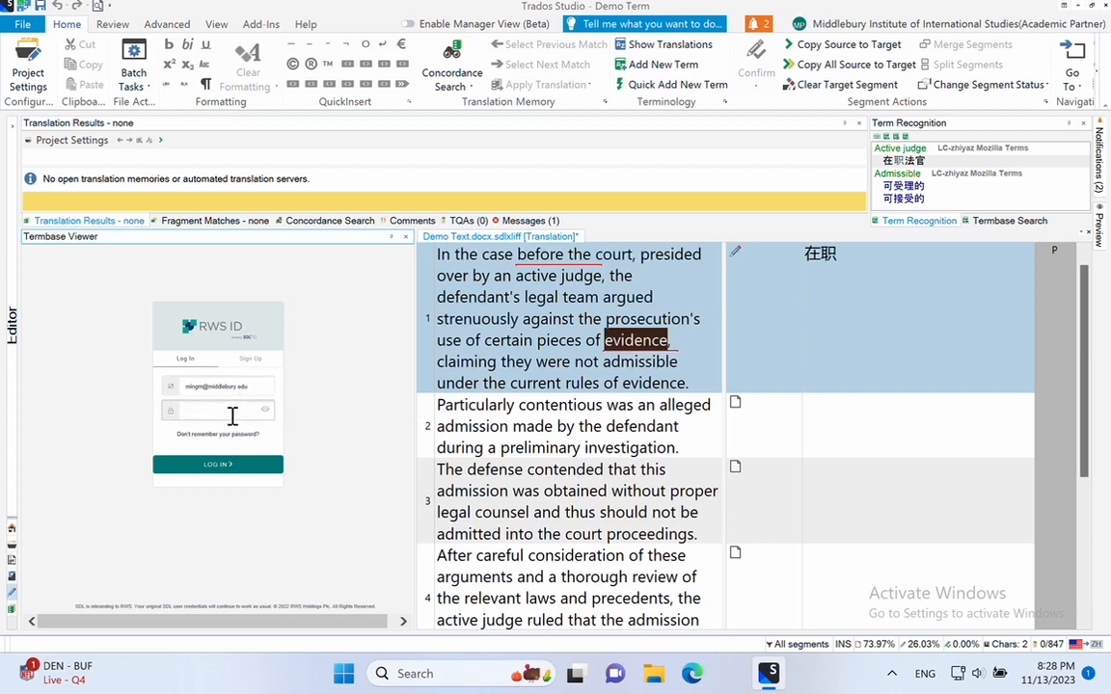
key("Caps_Lock")
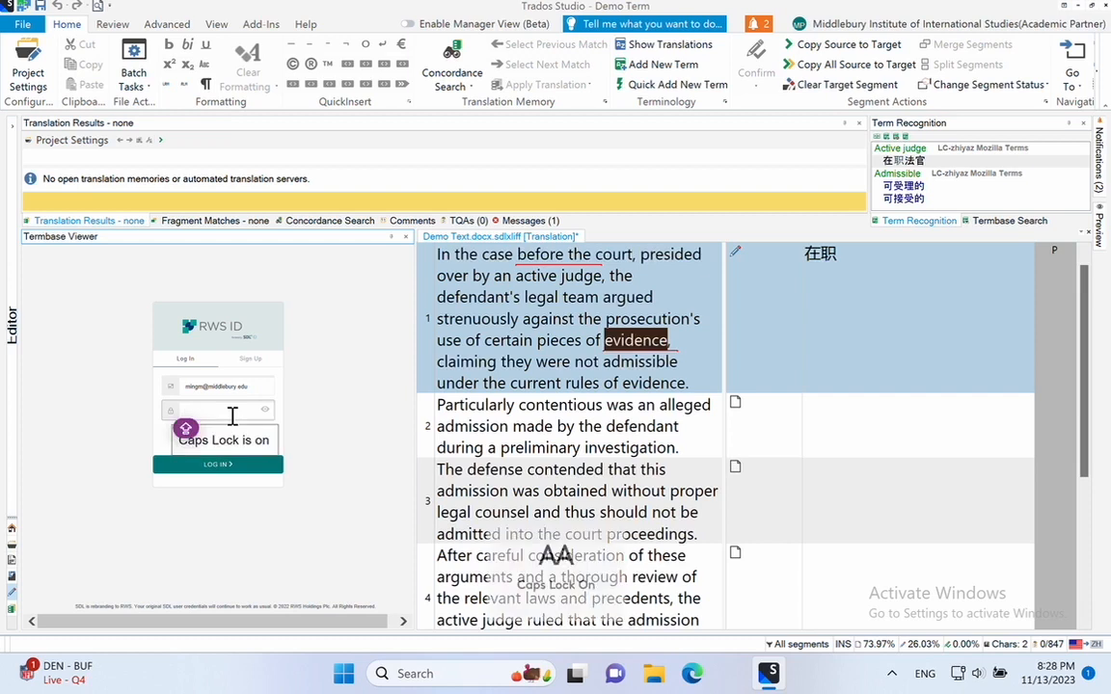
type("**")
key("Caps_Lock")
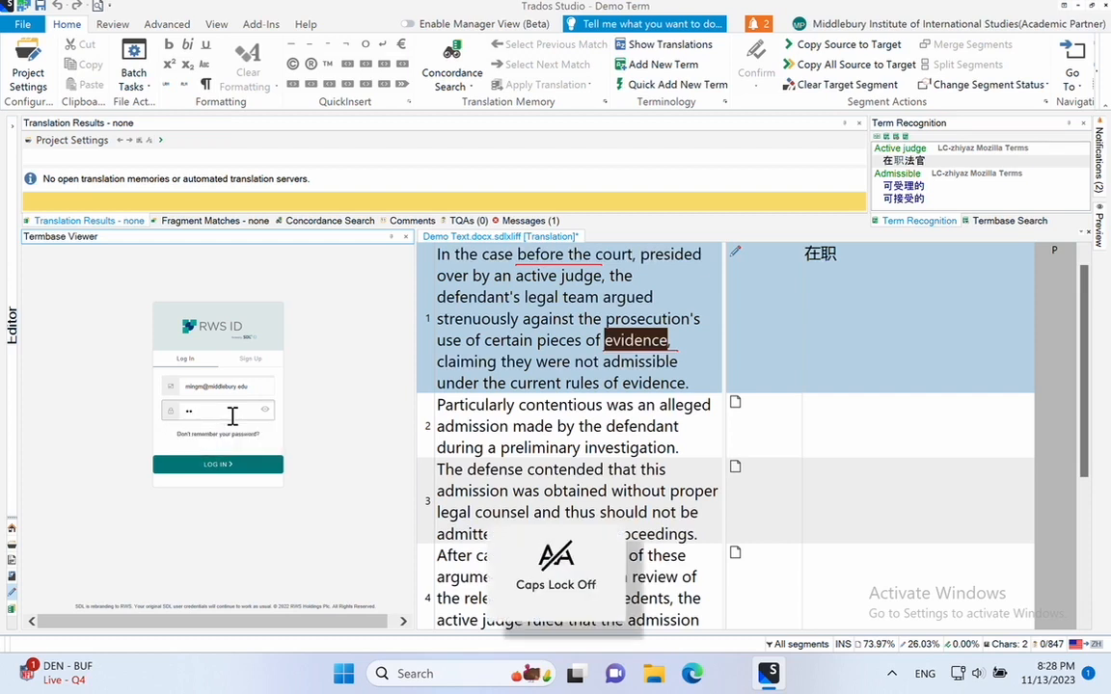
type("***")
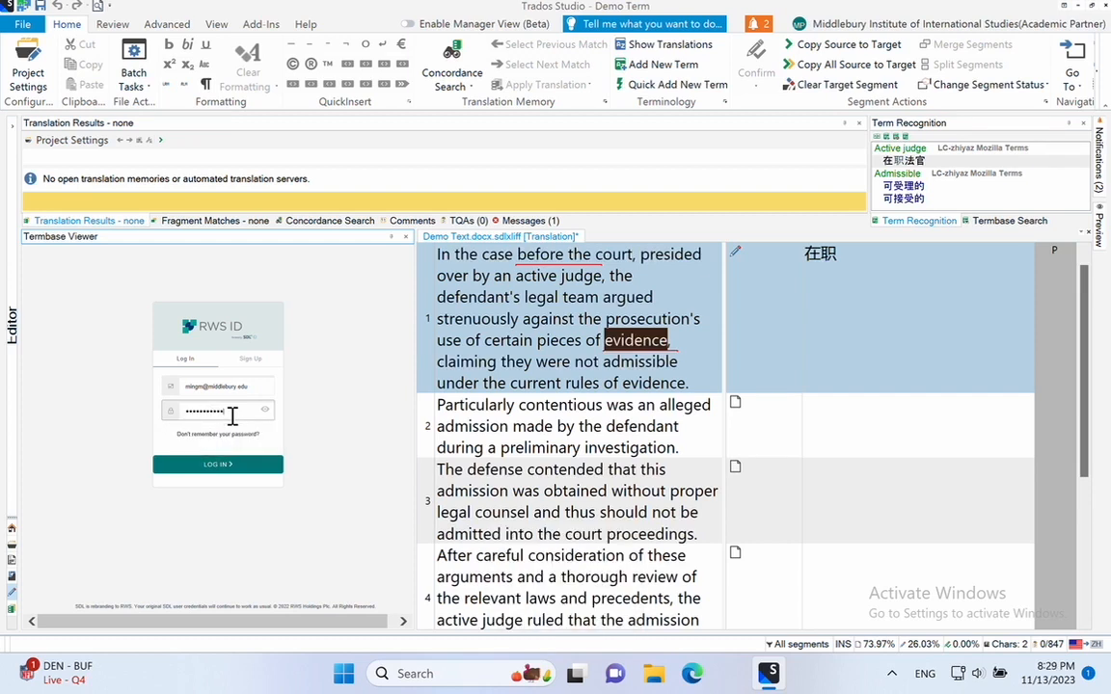
left_click(273, 465)
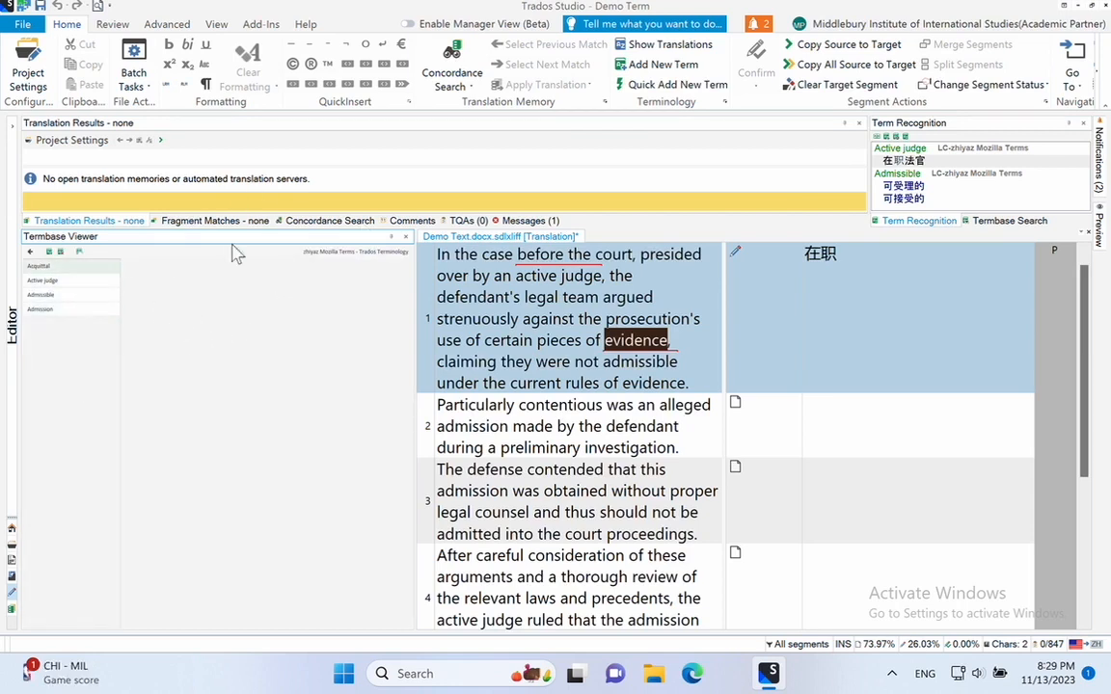
Step: Add "evidence" from segment 1 as a new termbase entry, with 证据 as its Chinese term entered through the Chinese keyboard layout
right_click(640, 343)
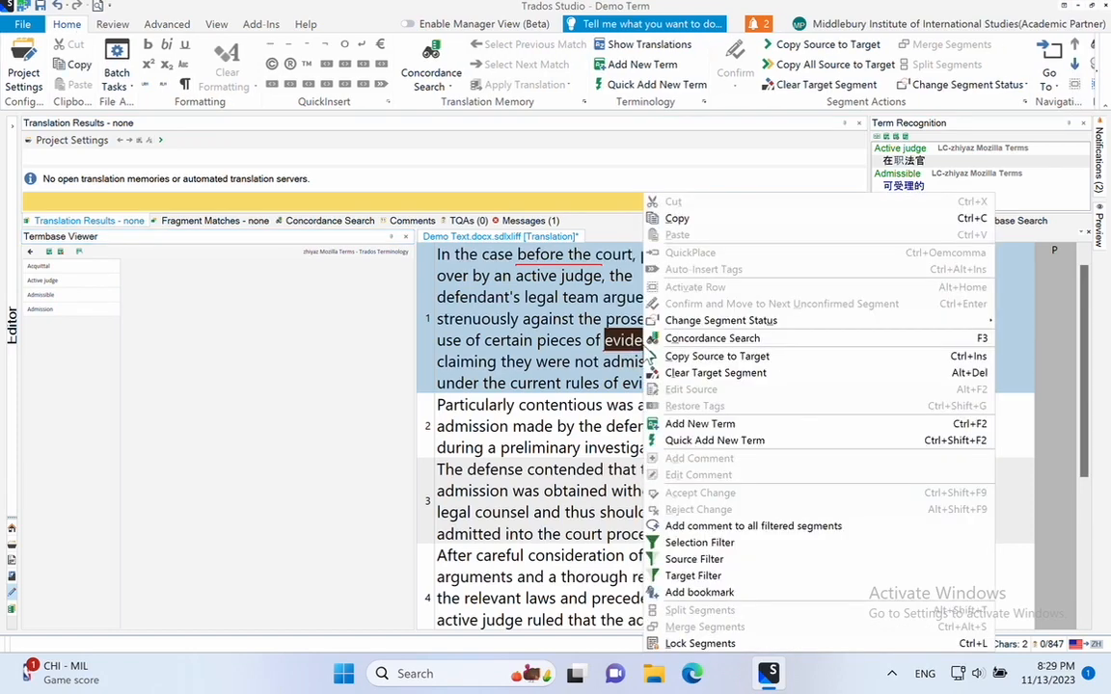
left_click(708, 424)
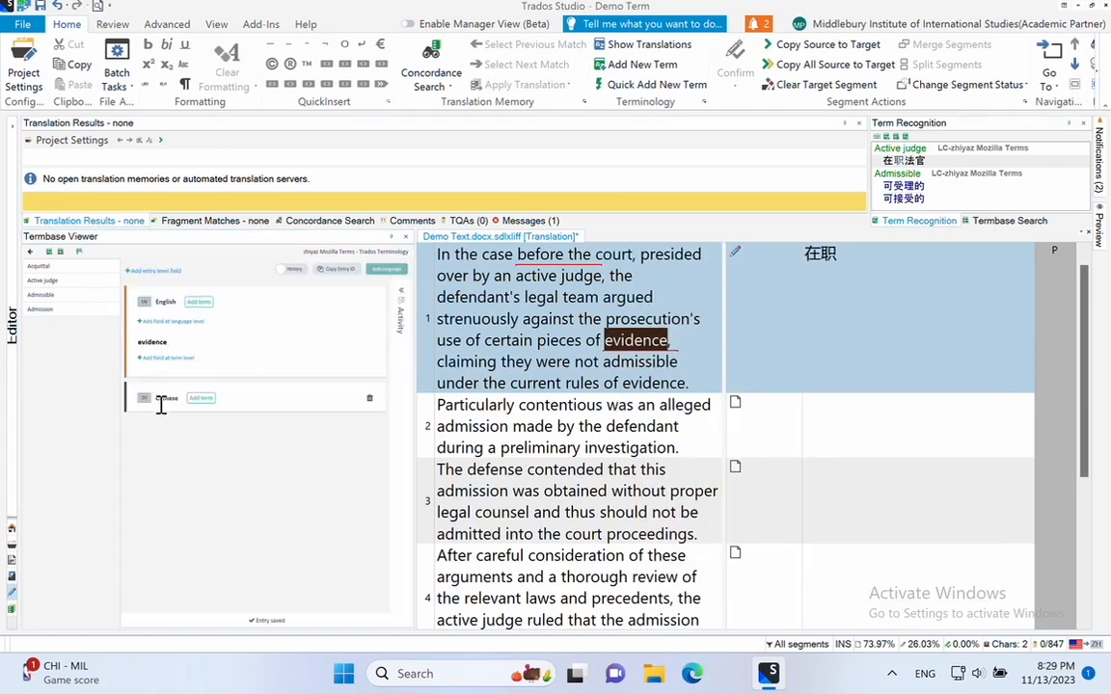
left_click(198, 397)
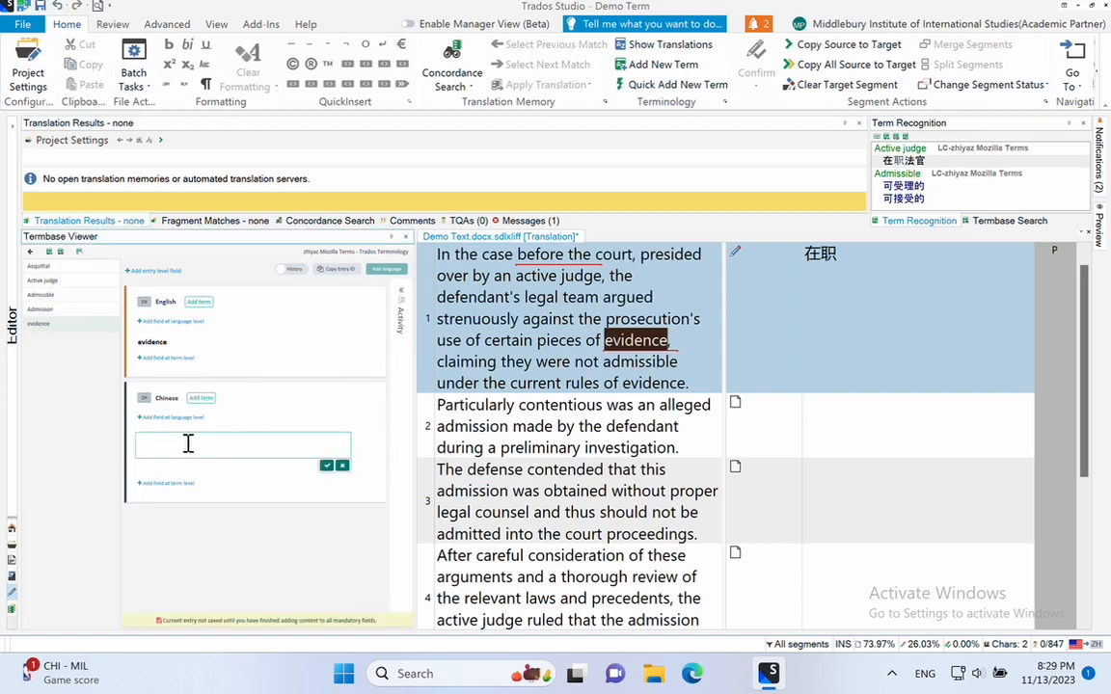
left_click(923, 673)
left_click(911, 575)
type("zhengju")
key("space")
left_click(326, 465)
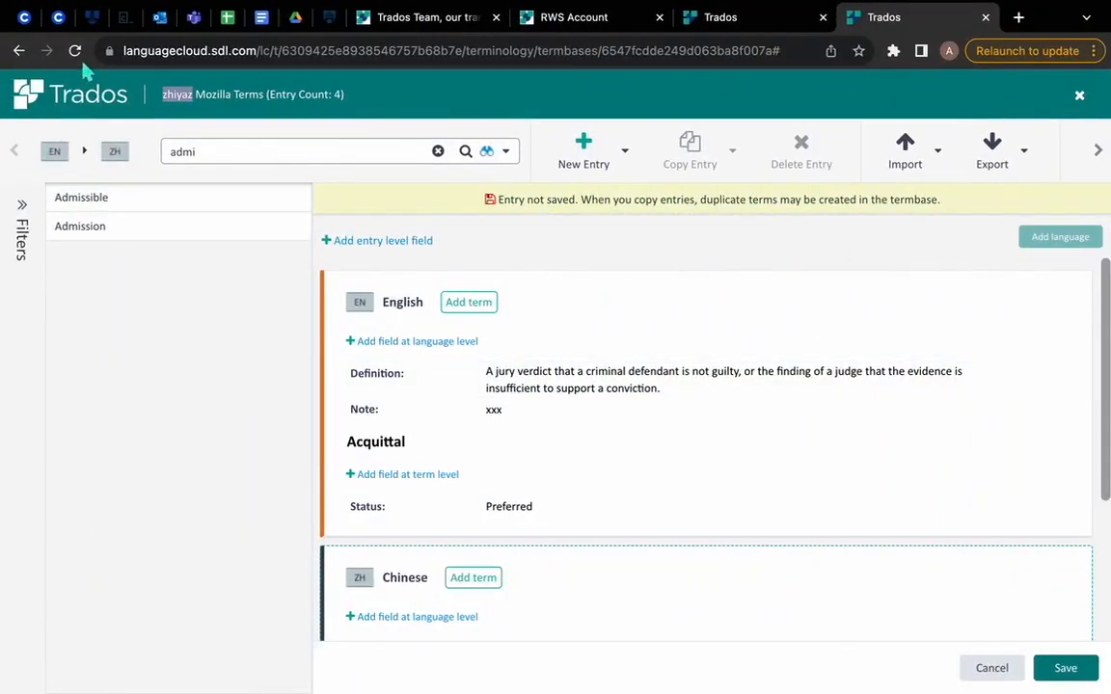
Step: In the Language Cloud termbase in the browser, search for "evi" and open the "evidence" entry to check its content
left_click(263, 151)
left_click_drag(263, 151, 162, 151)
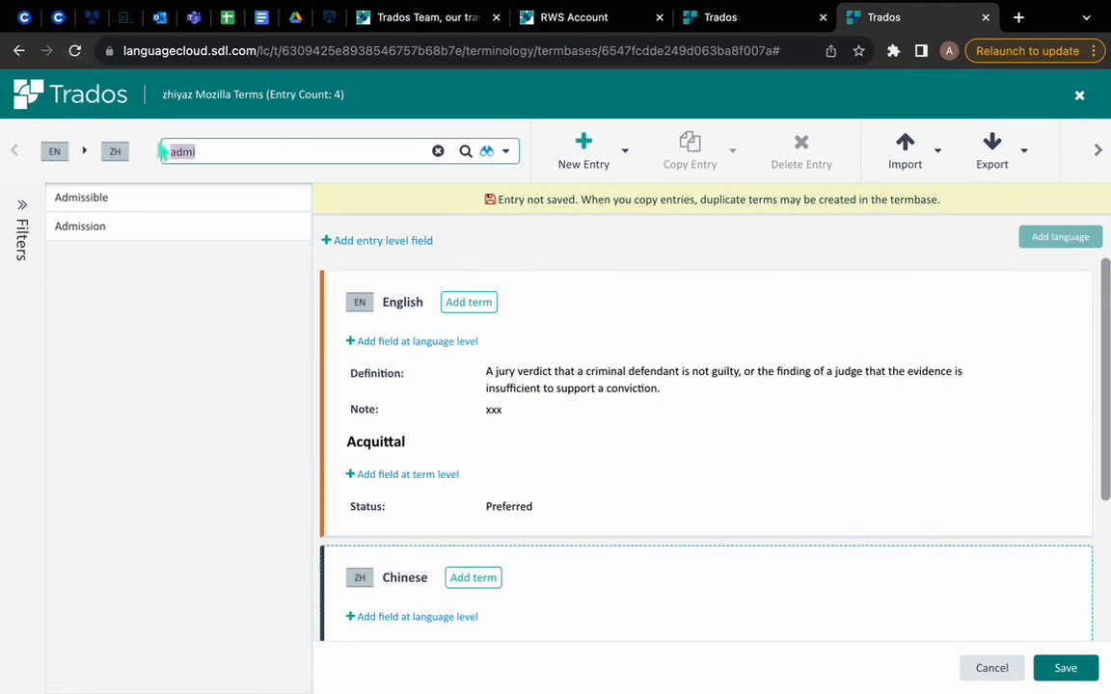
type("ev")
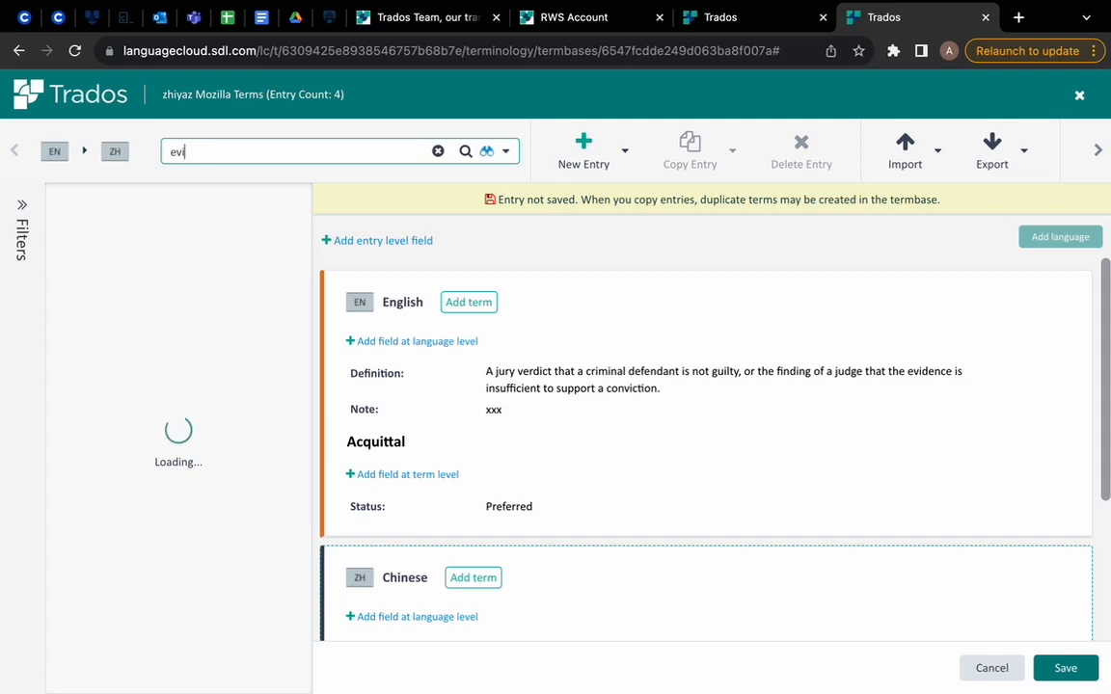
type("i")
left_click(144, 201)
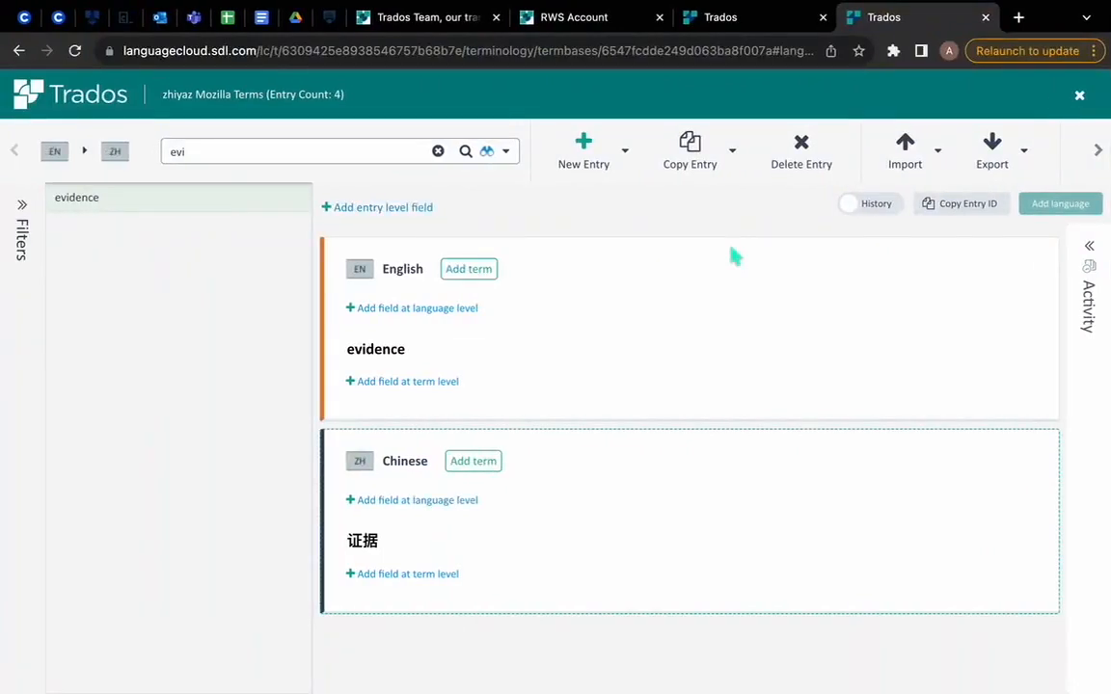
mouse_move(1108, 692)
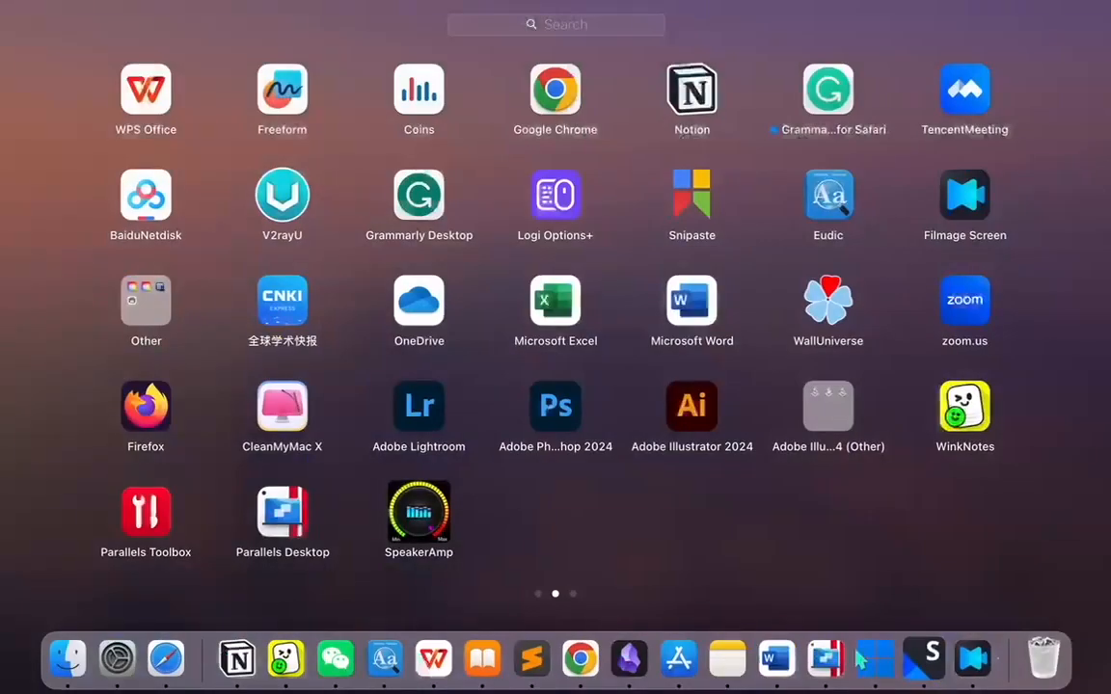
left_click(967, 584)
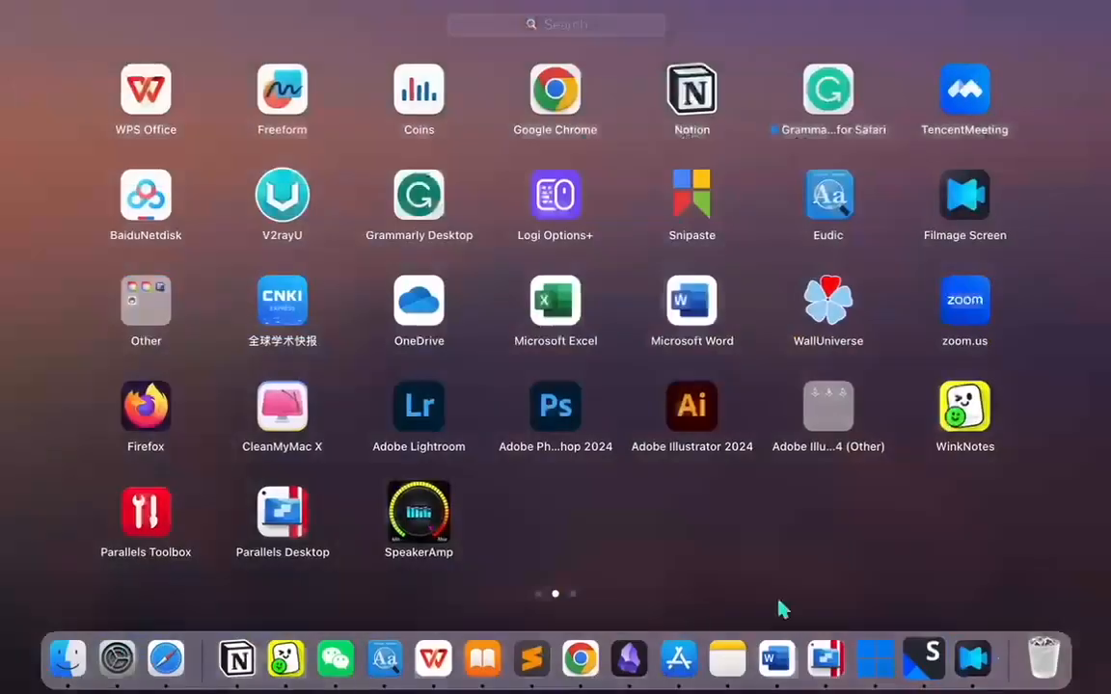
right_click(973, 663)
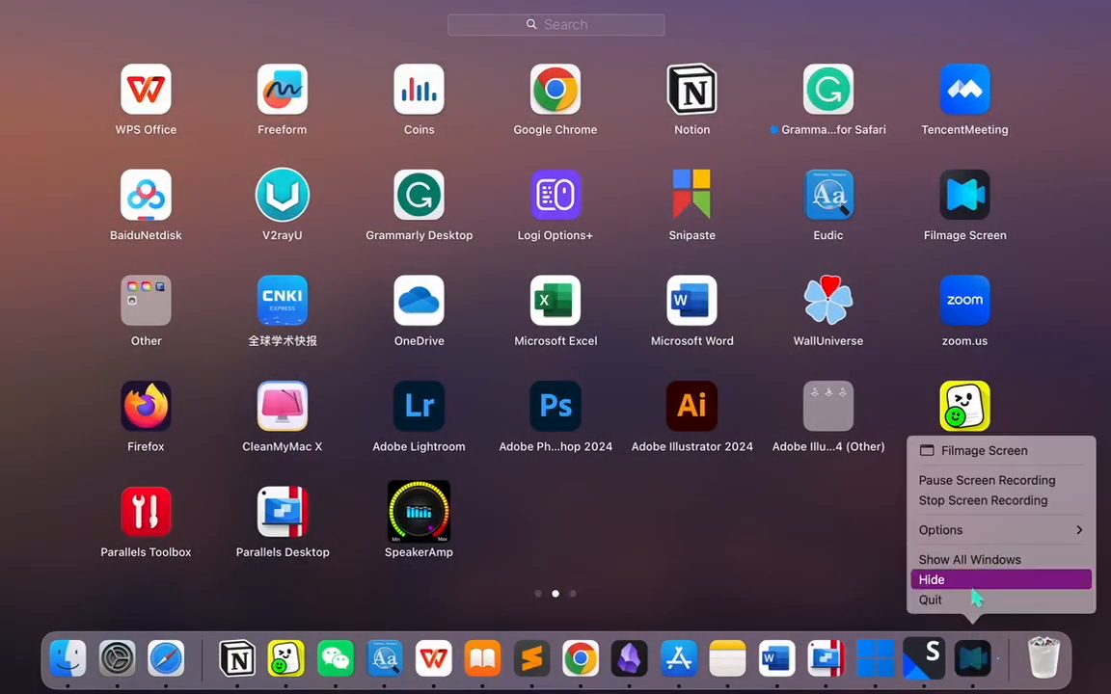